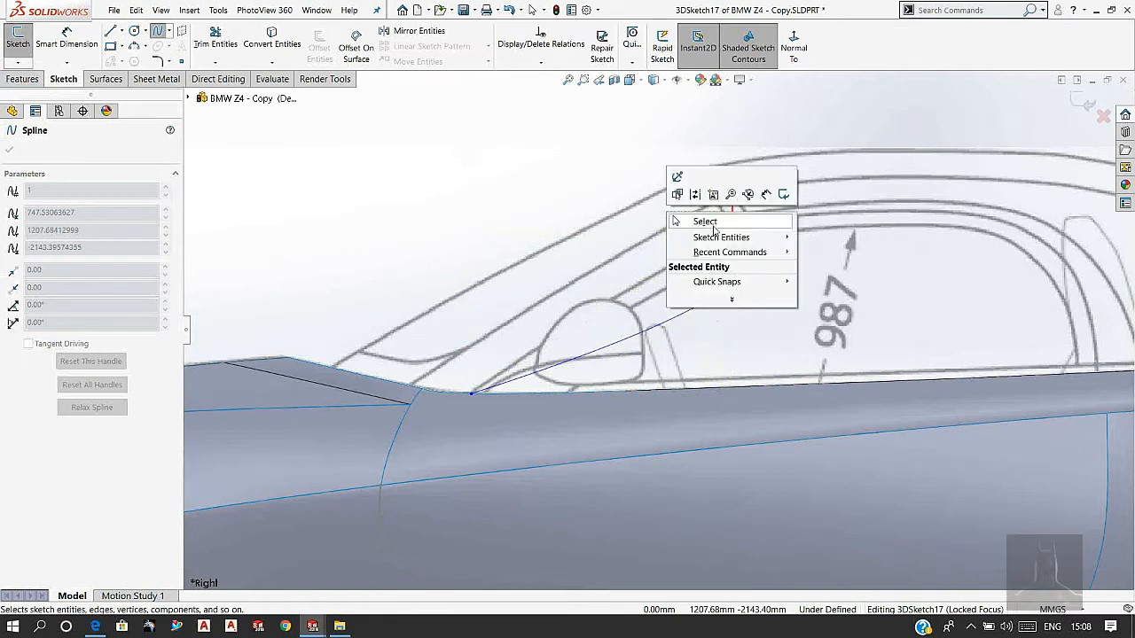
# Step: End the lower windshield-pillar spline at the roof joint and adjust its front tangent handle to follow the side blueprint
pyautogui.click(701, 221)
pyautogui.click(620, 328)
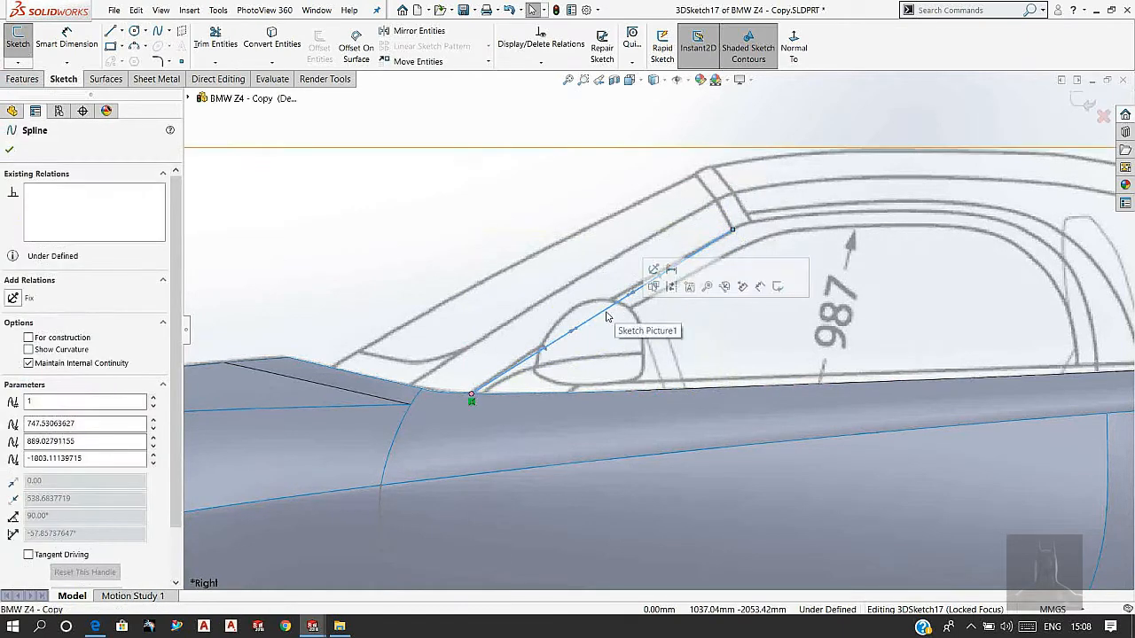
pyautogui.click(581, 324)
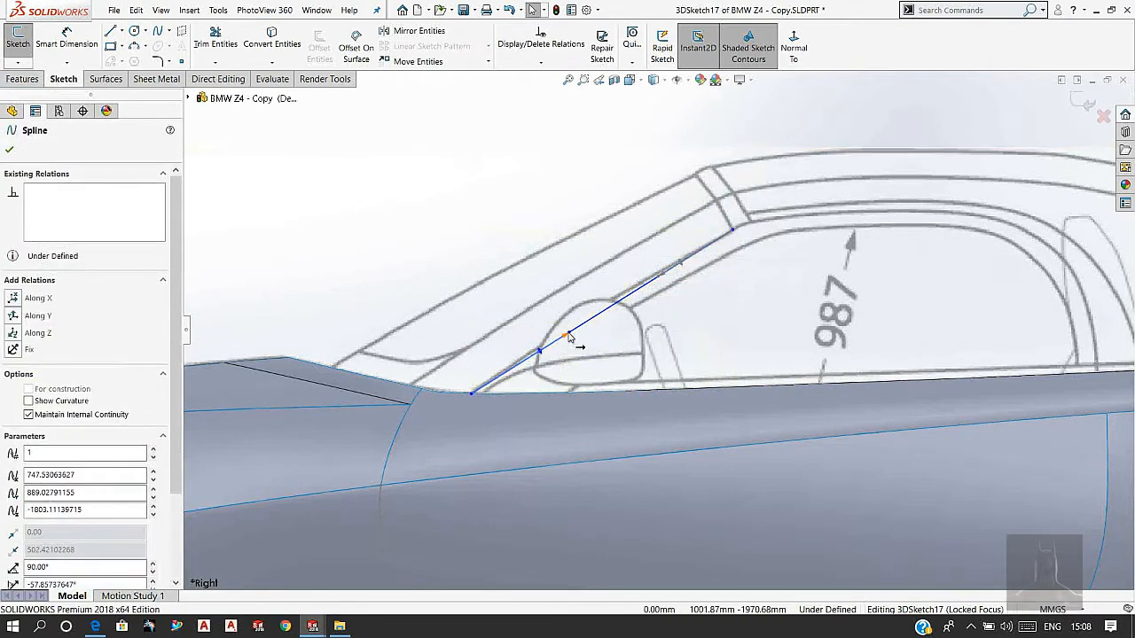
pyautogui.moveTo(565, 334); pyautogui.dragTo(567, 329)
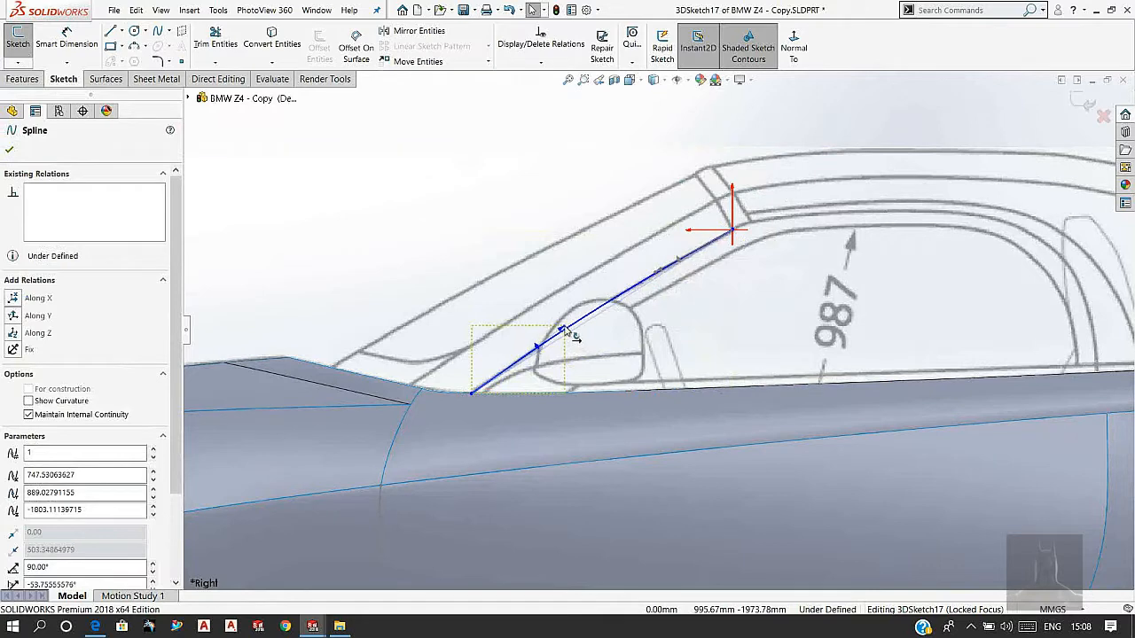
pyautogui.press('Escape')
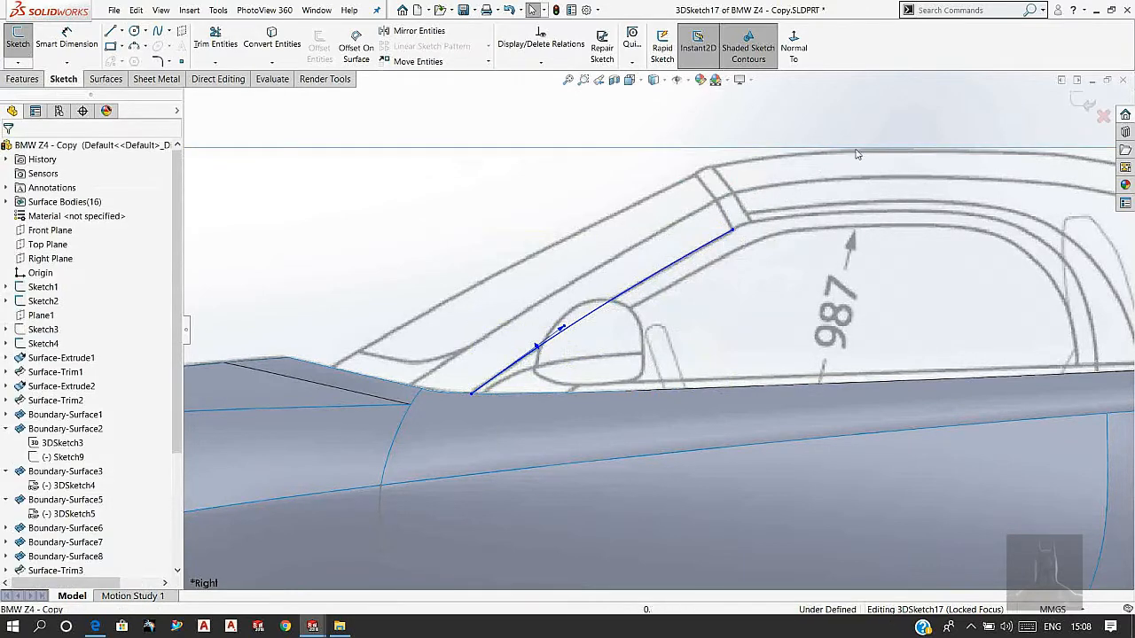
# Step: Draw a second 3D-sketch spline along the upper pillar line, from the body's top edge to the roof joint
pyautogui.scroll(-1, 712, 219)
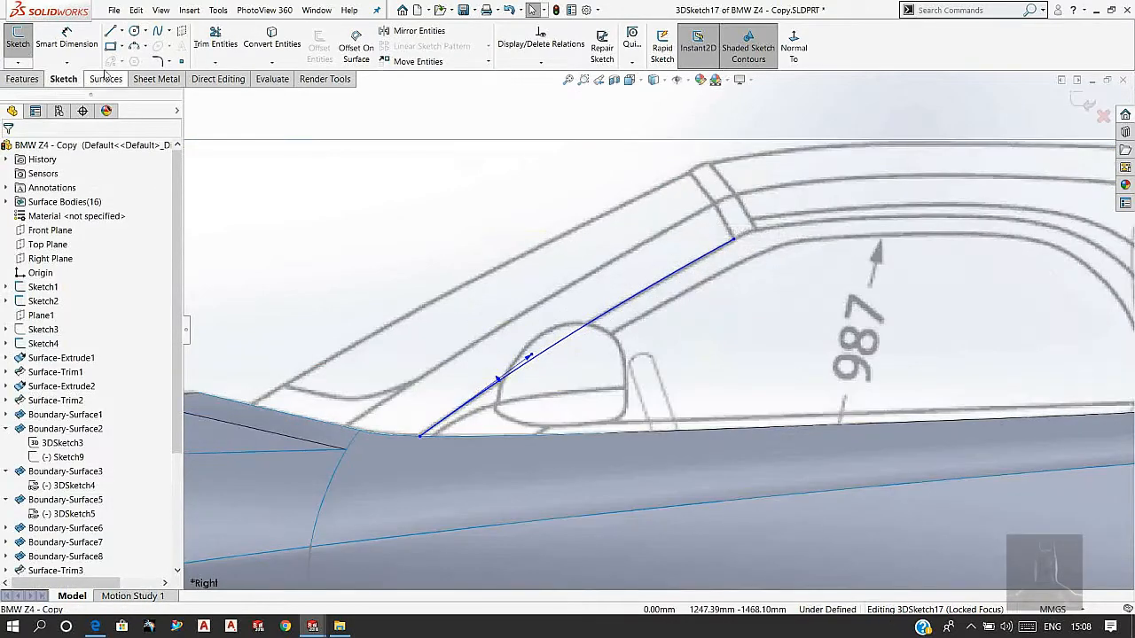
pyautogui.click(158, 32)
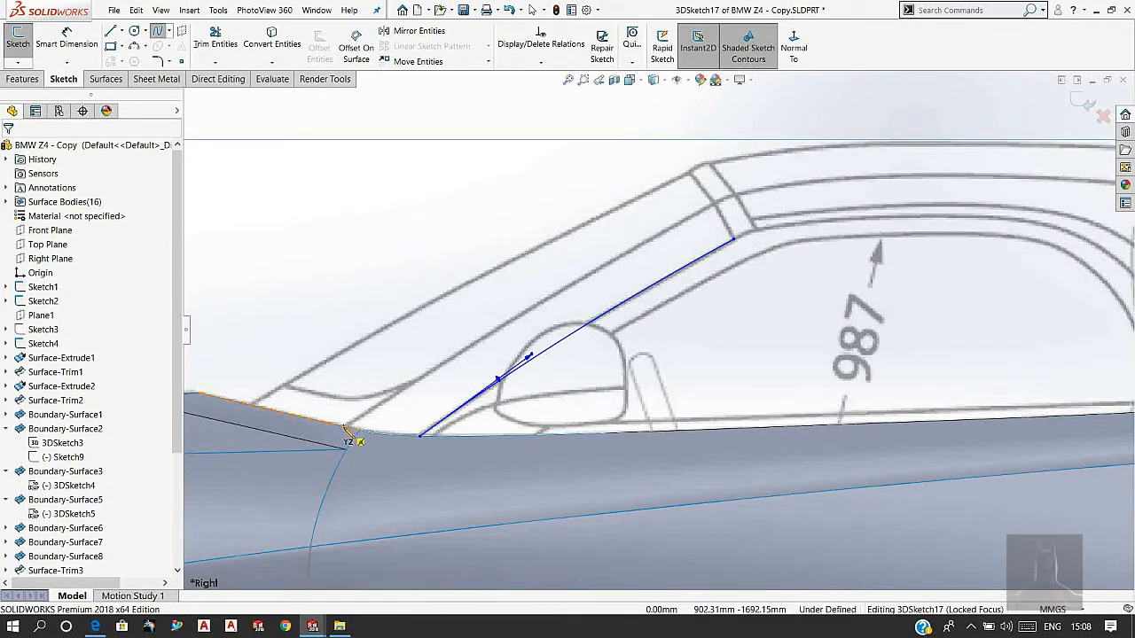
pyautogui.click(346, 429)
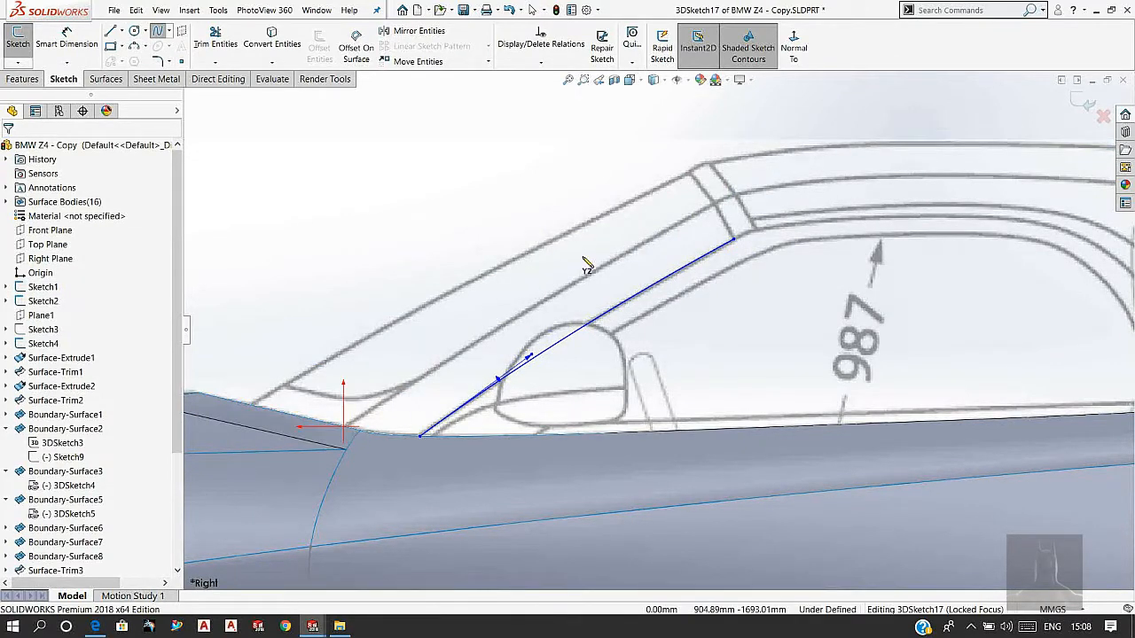
pyautogui.click(713, 206)
pyautogui.press('Escape')
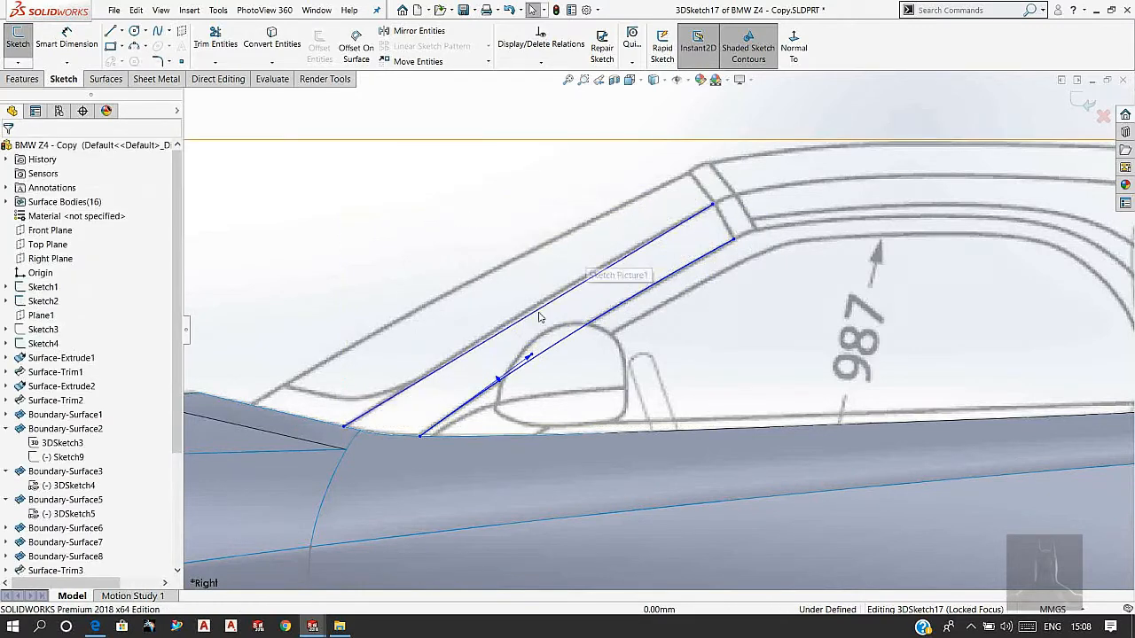
# Step: Adjust the upper pillar spline's tangent handles at both ends to match the side blueprint line
pyautogui.click(538, 317)
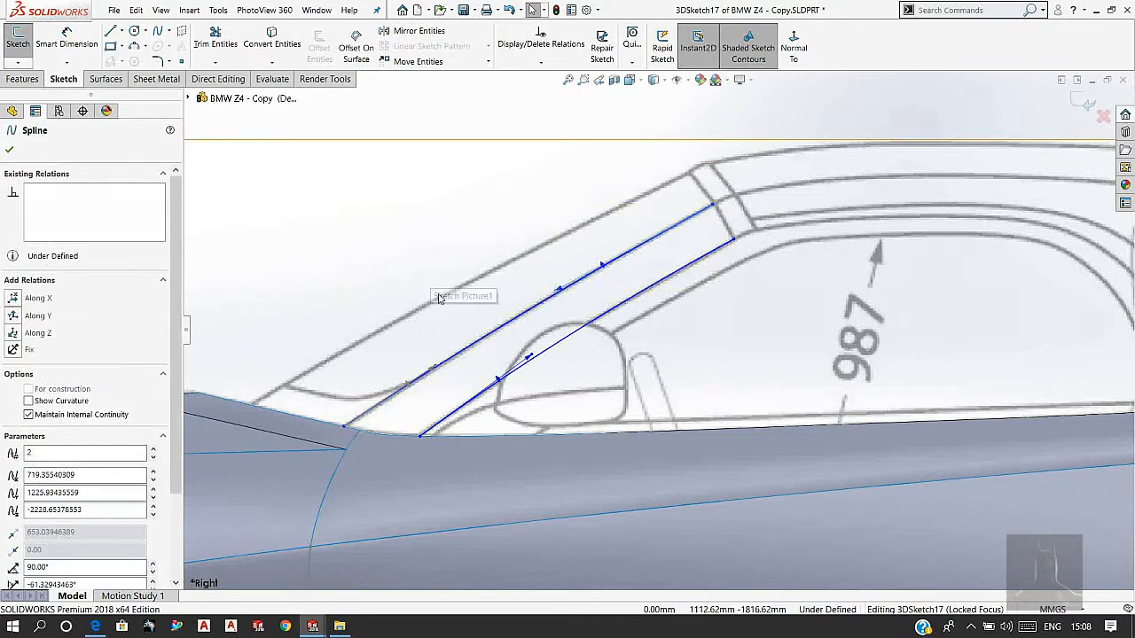
pyautogui.scroll(-3, 456, 368)
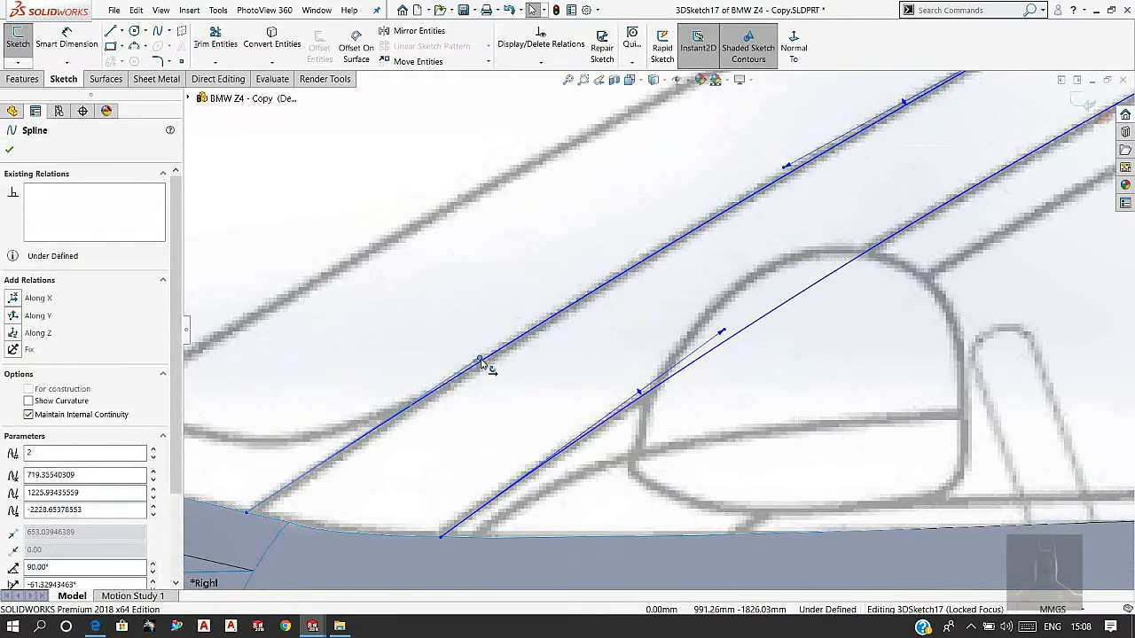
pyautogui.scroll(3, 488, 368)
pyautogui.press('Escape')
pyautogui.scroll(3, 633, 362)
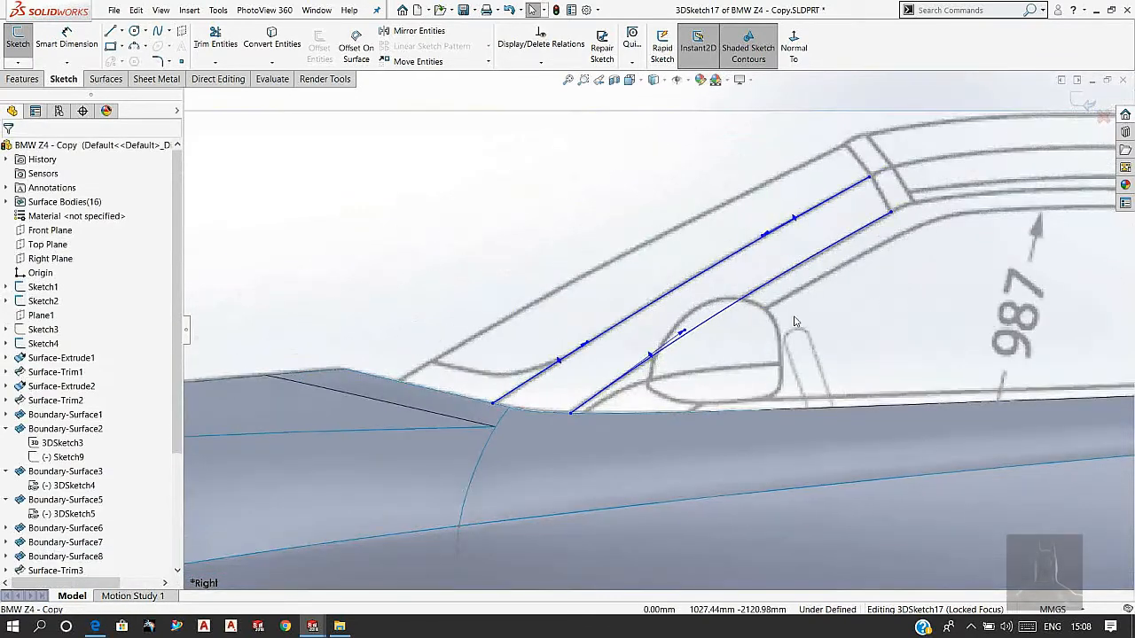
pyautogui.scroll(2, 777, 299)
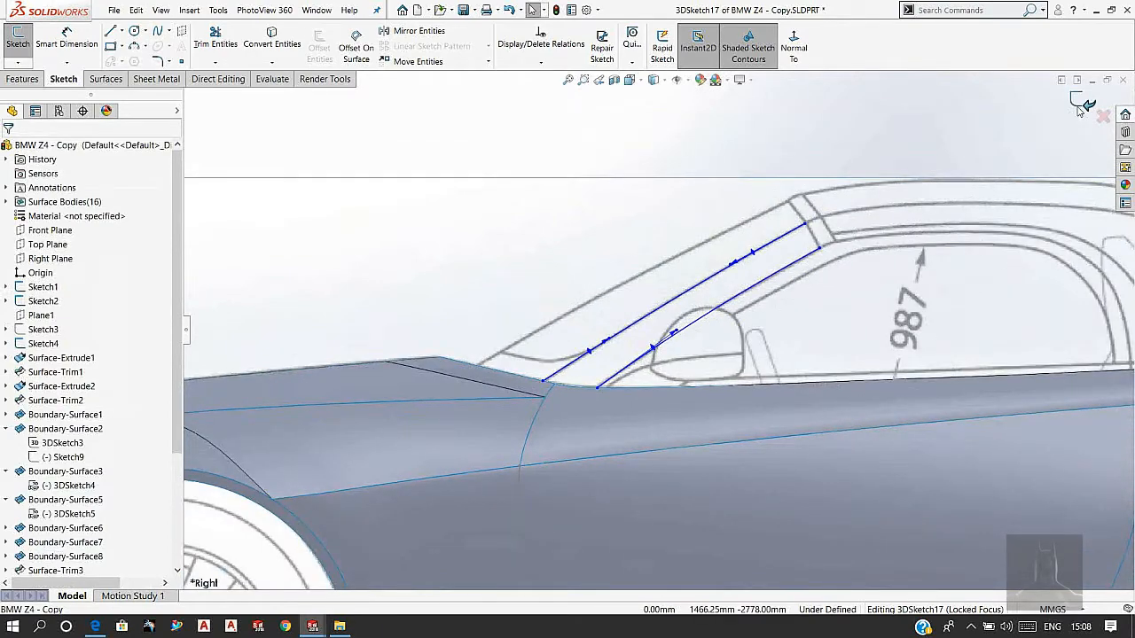
# Step: In top view, move the upper spline's roof-side endpoint along X with the triad onto the blueprint's inner pillar line
pyautogui.scroll(-2, 913, 201)
pyautogui.press('space')
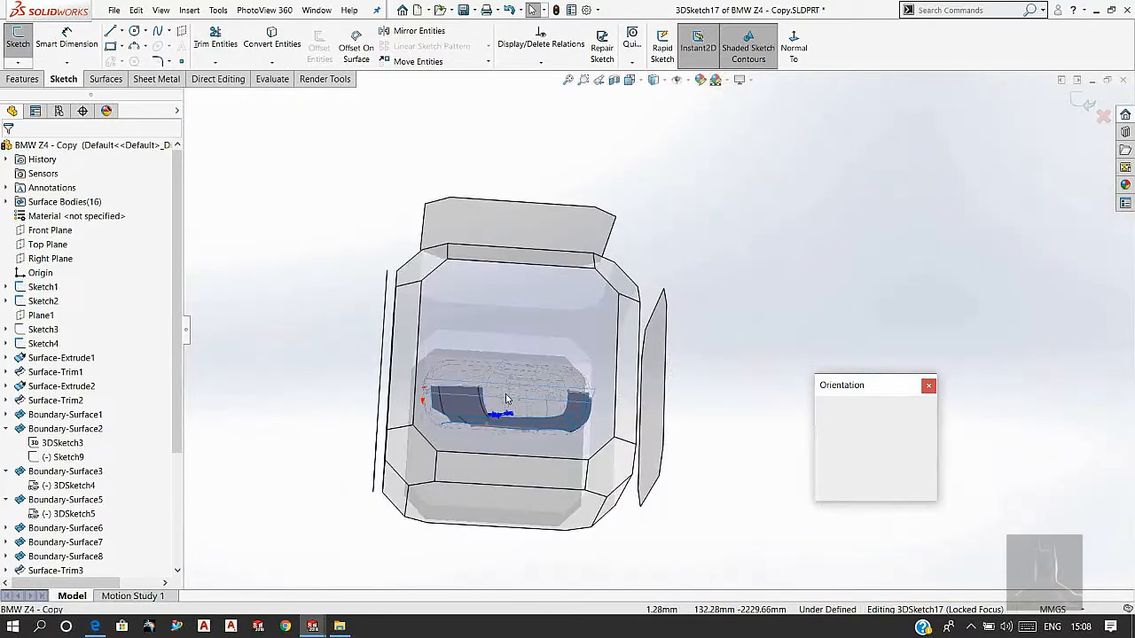
pyautogui.click(506, 398)
pyautogui.scroll(-5, 602, 441)
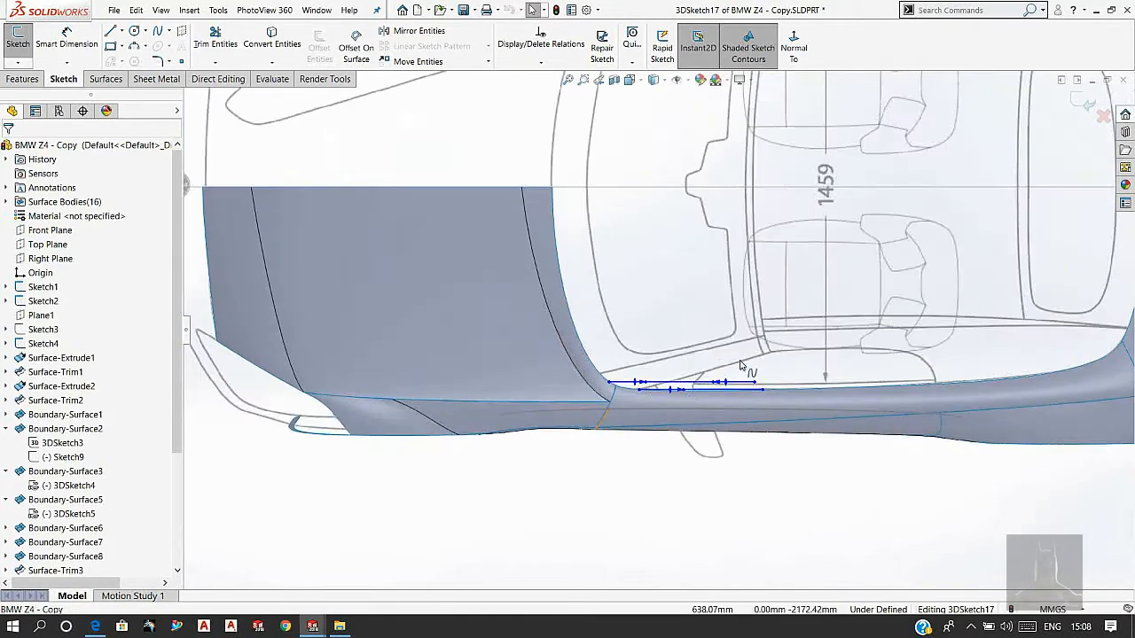
pyautogui.click(750, 401)
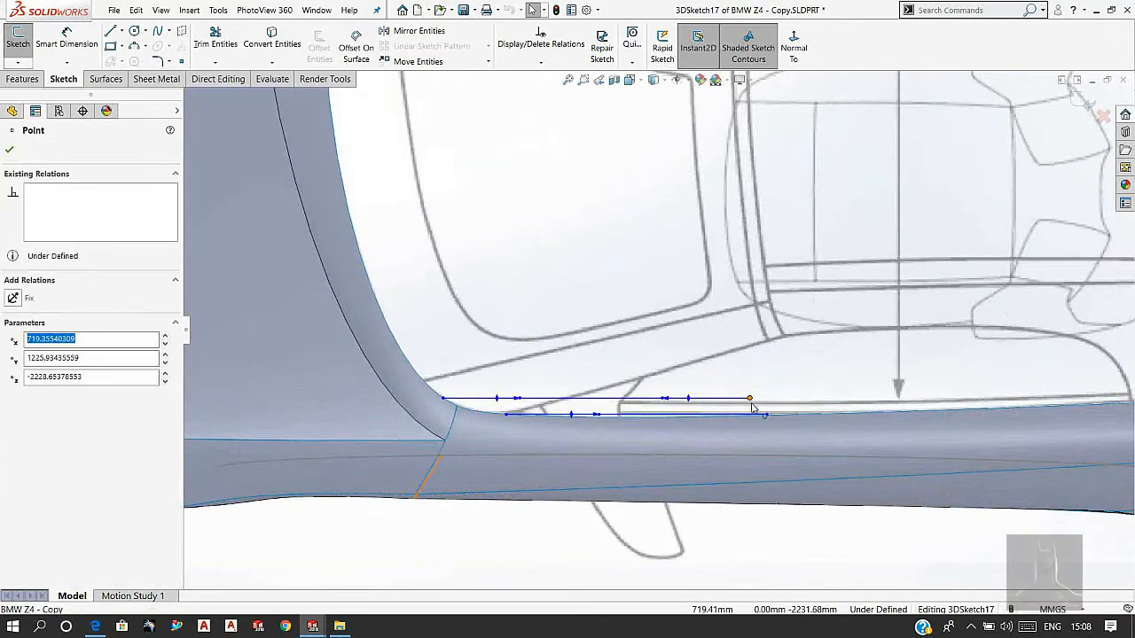
pyautogui.rightClick(752, 400)
pyautogui.click(765, 499)
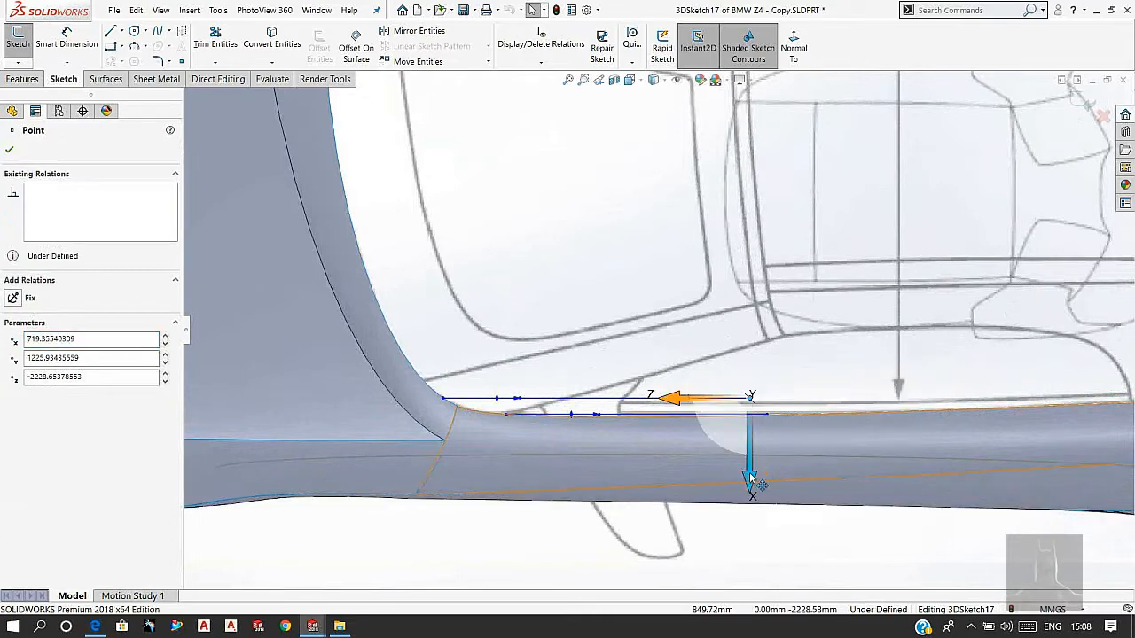
pyautogui.moveTo(750, 463); pyautogui.dragTo(780, 375)
pyautogui.click(781, 375)
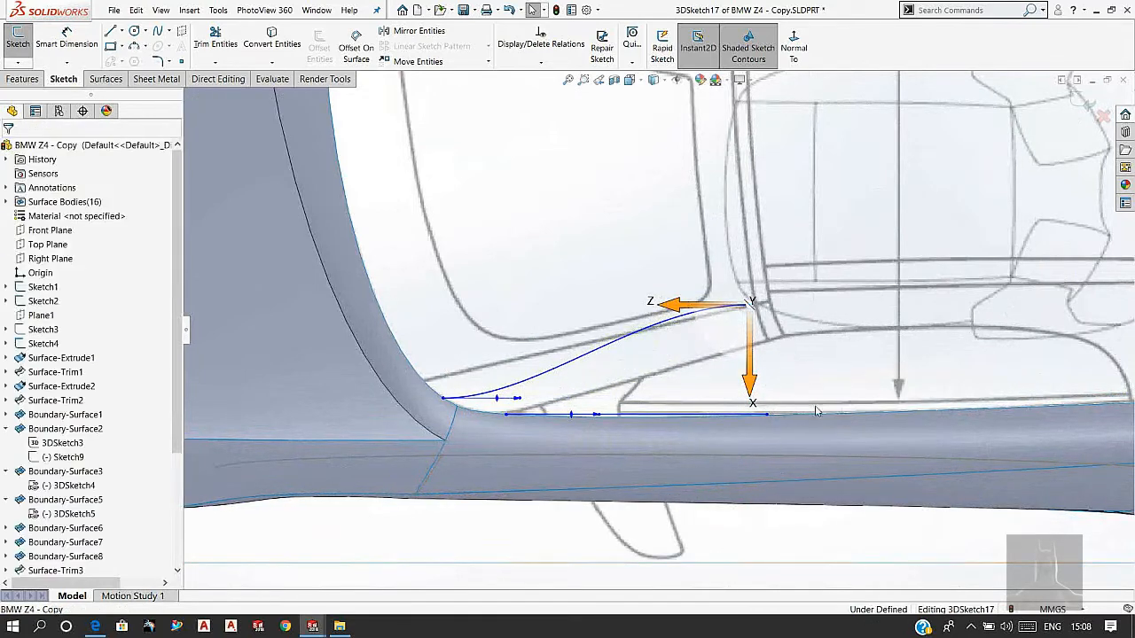
pyautogui.rightClick(784, 380)
pyautogui.click(818, 470)
# Step: Move the lower spline's roof-side endpoint onto the outer pillar line in top view and align both its tangent handles
pyautogui.scroll(-3, 770, 362)
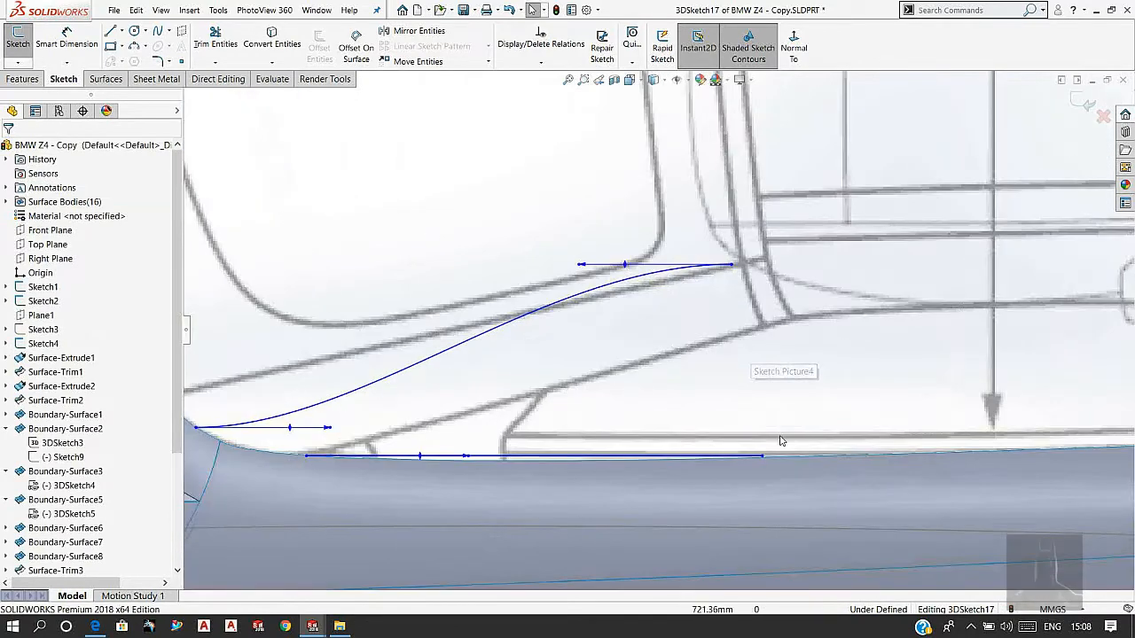
pyautogui.moveTo(764, 459); pyautogui.dragTo(764, 326)
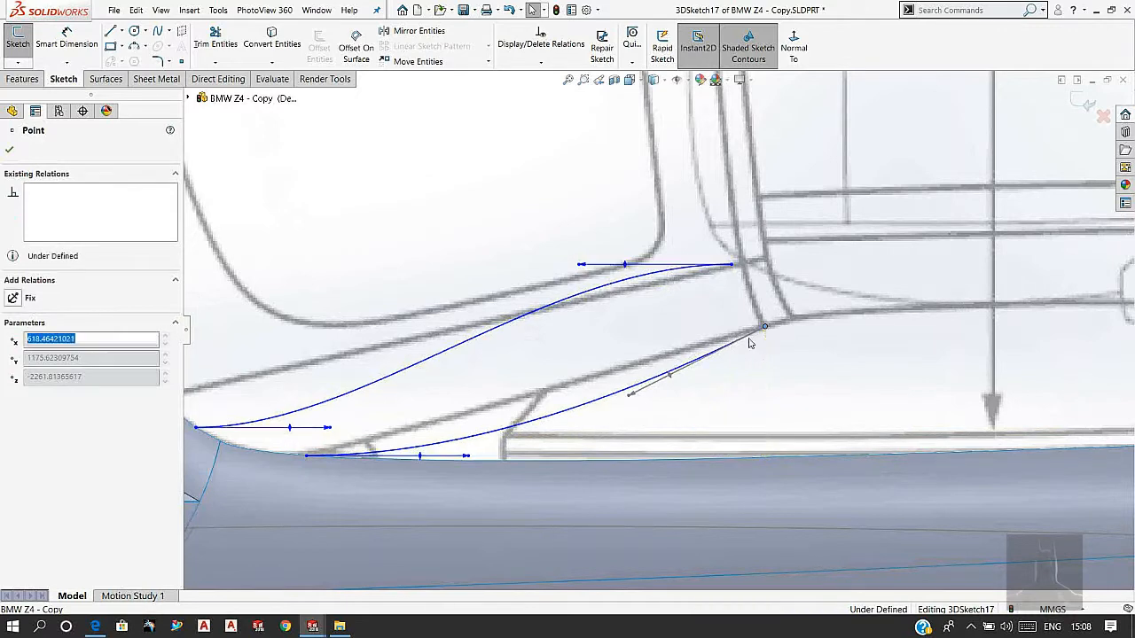
pyautogui.moveTo(629, 396); pyautogui.dragTo(610, 373)
pyautogui.scroll(-2, 463, 438)
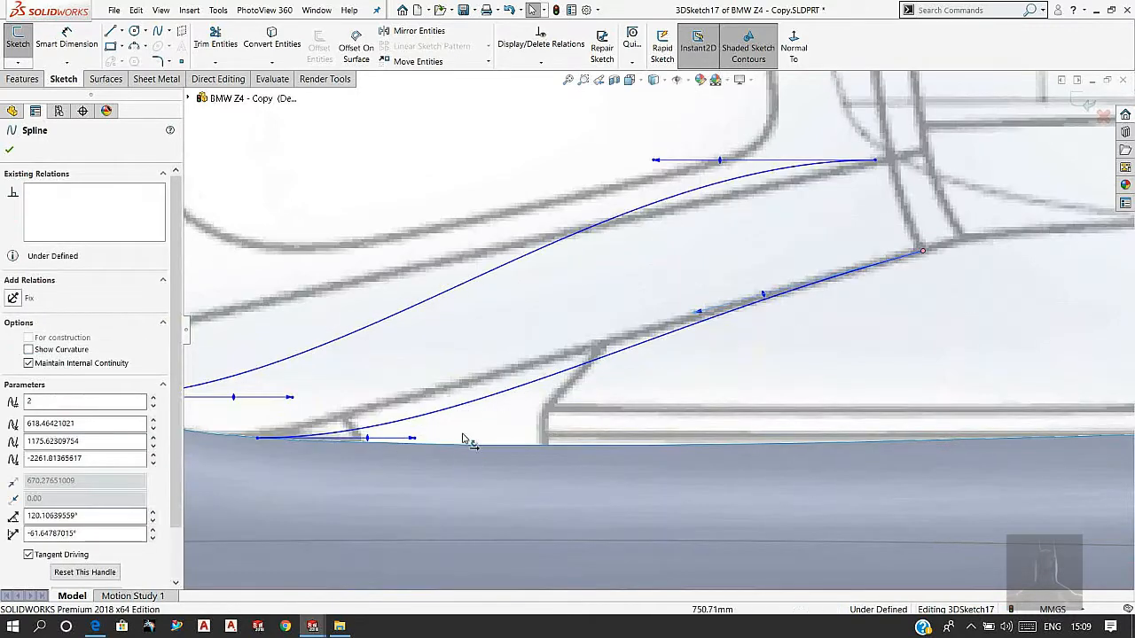
pyautogui.moveTo(413, 445); pyautogui.dragTo(405, 410)
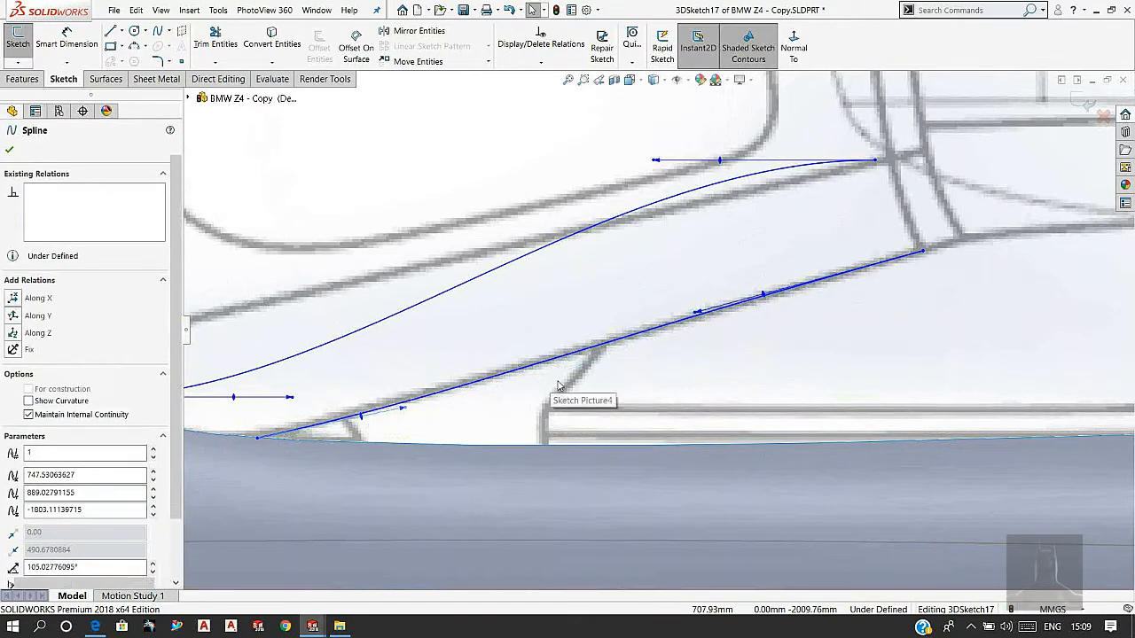
pyautogui.click(558, 383)
# Step: Tilt the upper spline's roof-side tangent handle to follow the inner pillar line in top view
pyautogui.scroll(4, 572, 338)
pyautogui.scroll(-3, 646, 228)
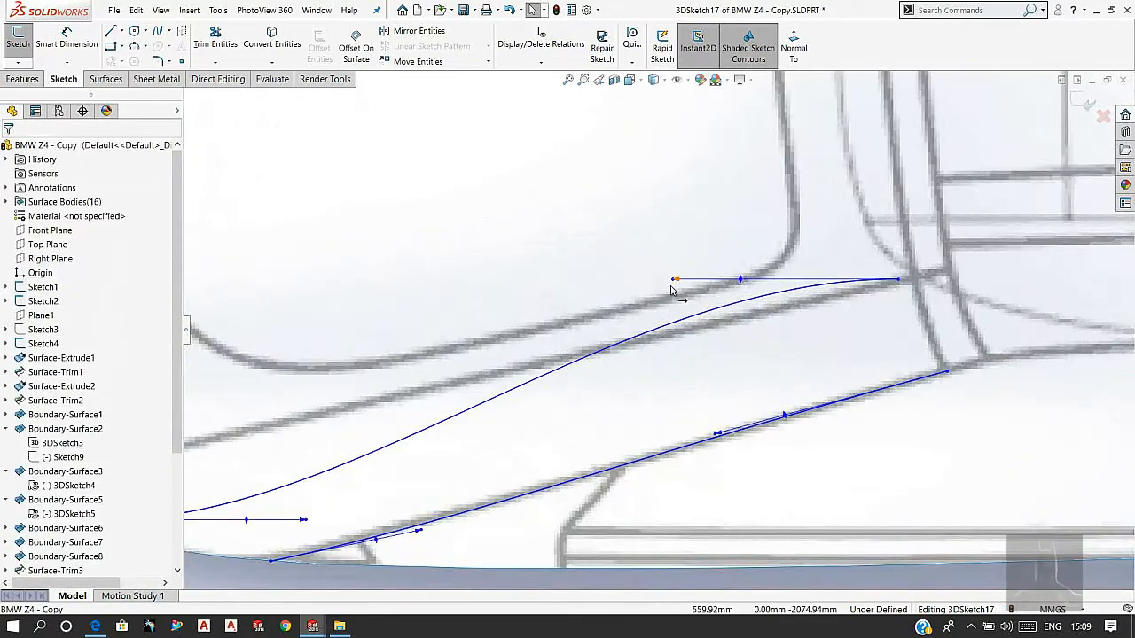
pyautogui.click(678, 313)
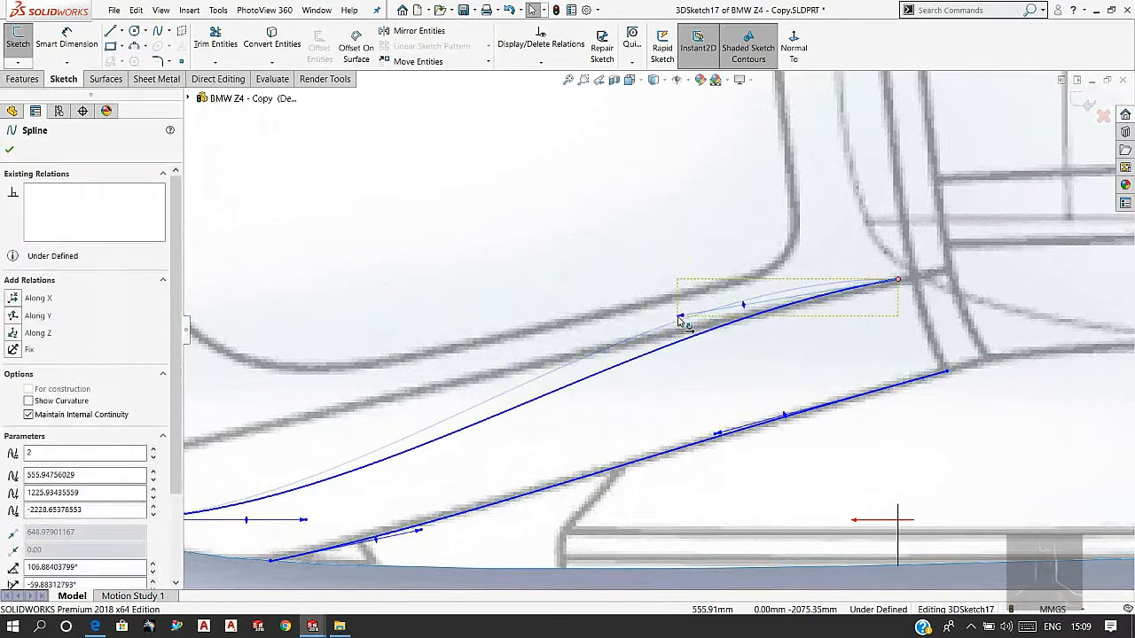
# Step: Move the upper spline's front endpoint along the body edge to the inner pillar line and align its tangent handle
pyautogui.scroll(4, 416, 419)
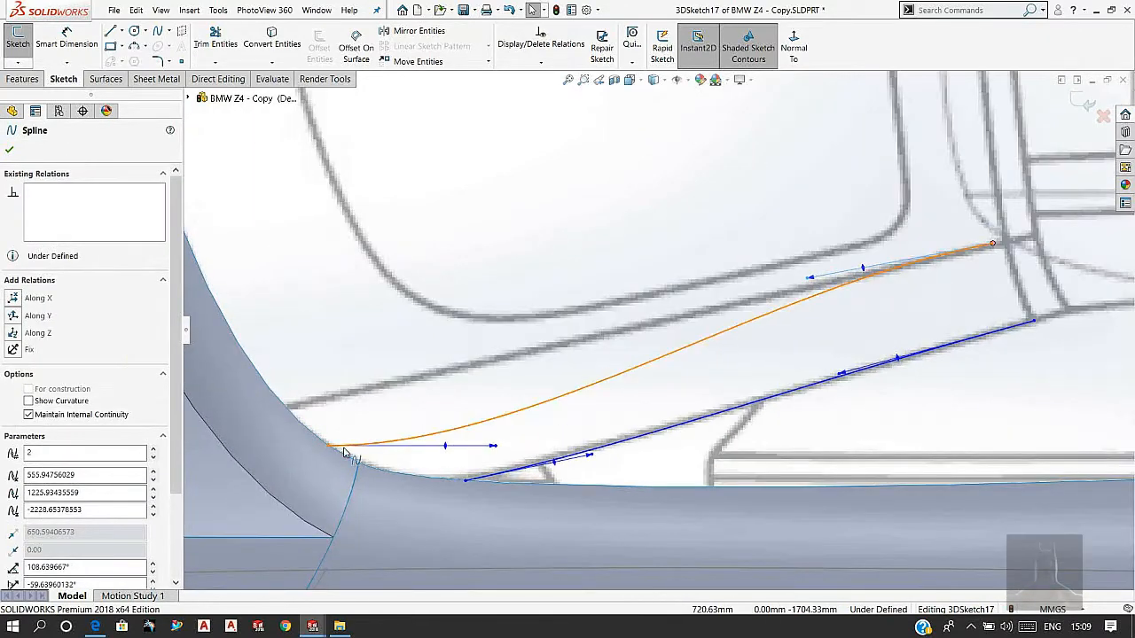
pyautogui.moveTo(330, 452); pyautogui.dragTo(293, 408)
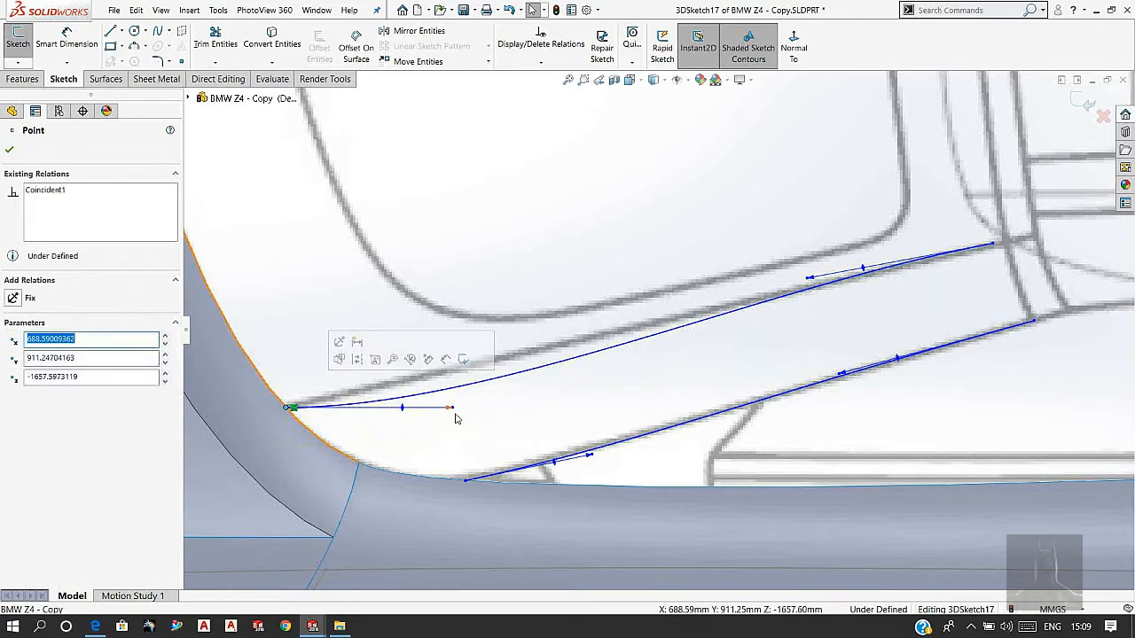
pyautogui.moveTo(452, 413); pyautogui.dragTo(459, 383)
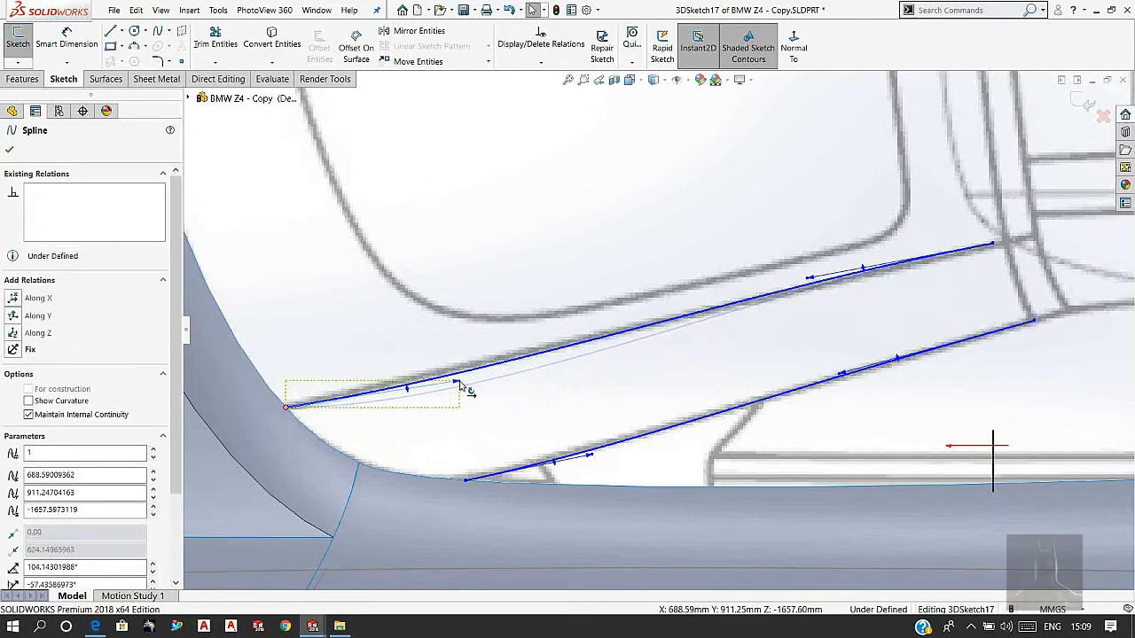
pyautogui.click(810, 284)
pyautogui.click(822, 345)
pyautogui.scroll(3, 745, 381)
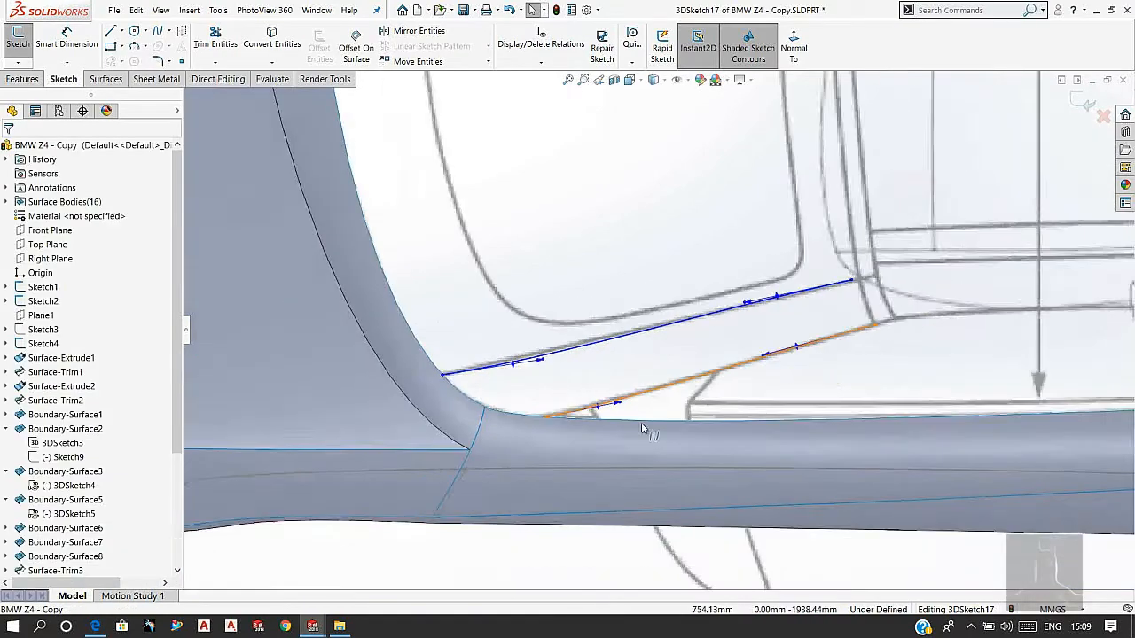
# Step: Switch to the right view and adjust the lower spline's roof-side tangent handle to follow the side blueprint
pyautogui.moveTo(646, 429); pyautogui.dragTo(652, 124, button='middle')
pyautogui.press('space')
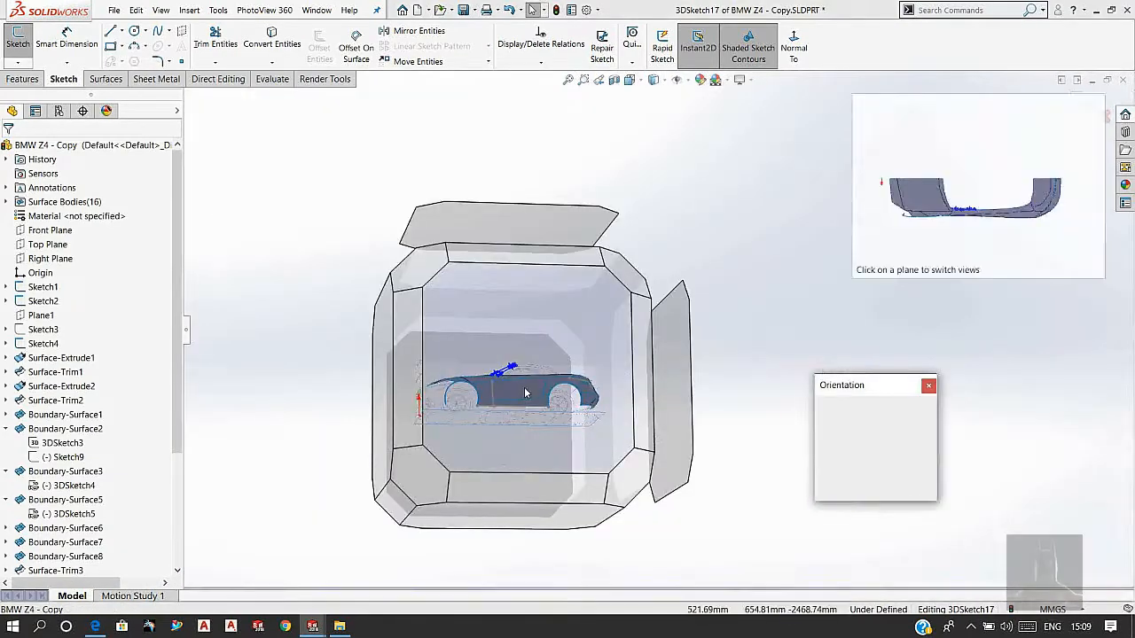
pyautogui.click(524, 387)
pyautogui.scroll(-4, 632, 258)
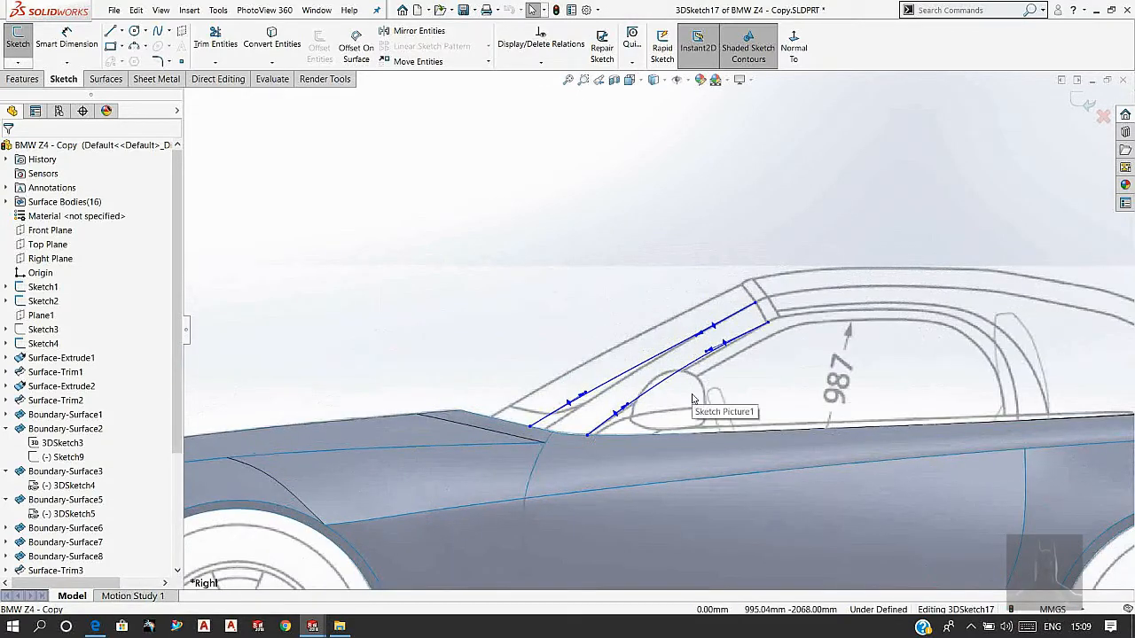
pyautogui.scroll(-3, 693, 390)
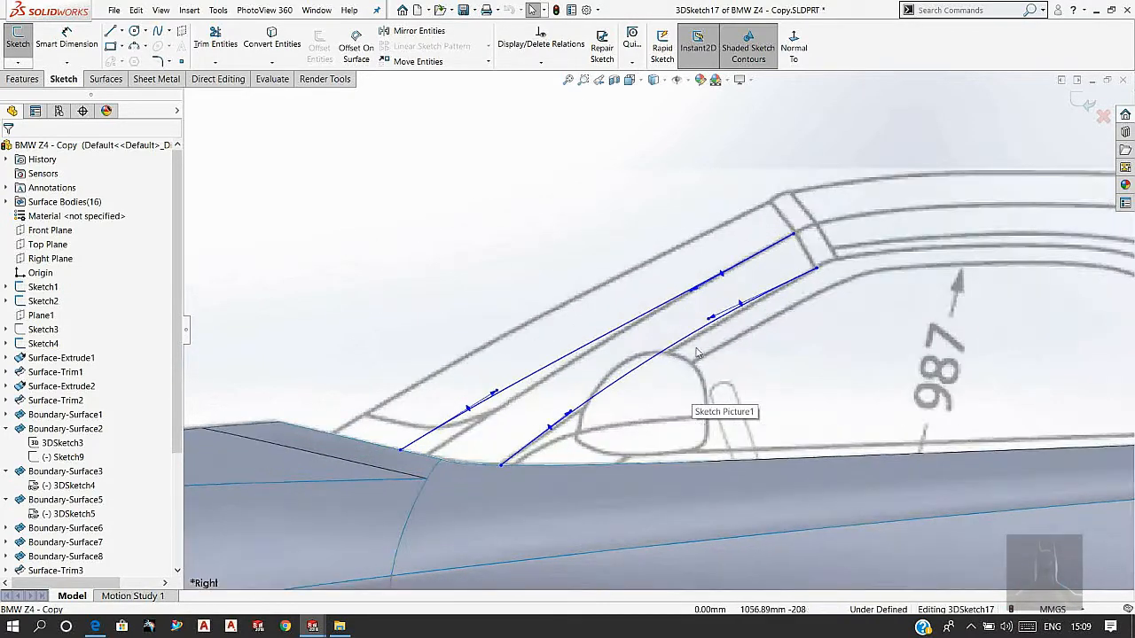
pyautogui.scroll(-3, 709, 321)
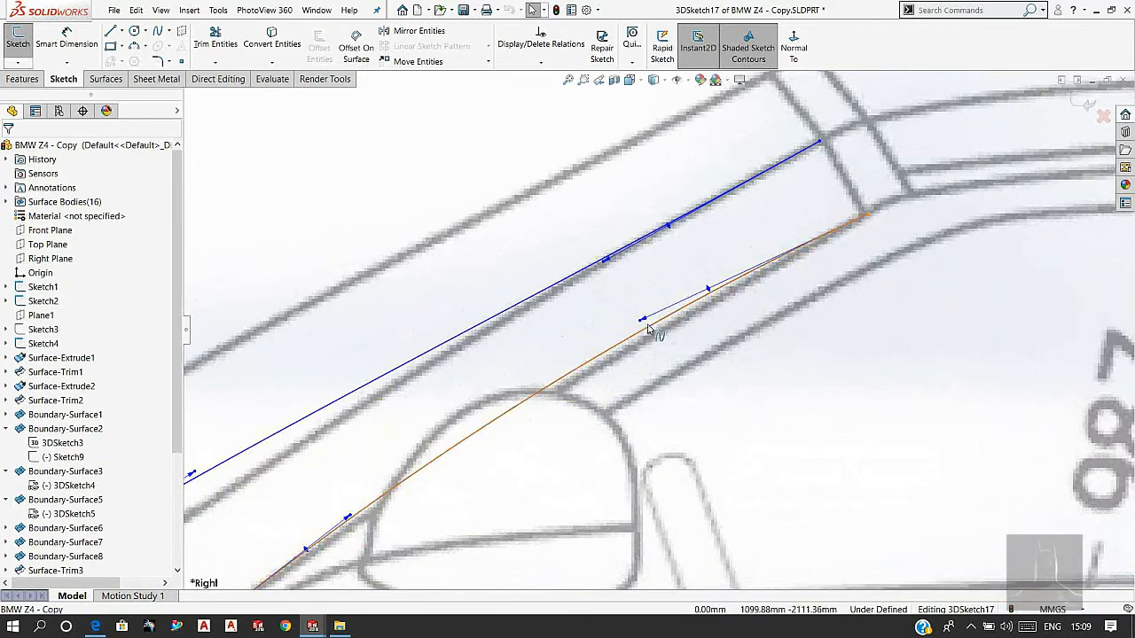
pyautogui.doubleClick(642, 334)
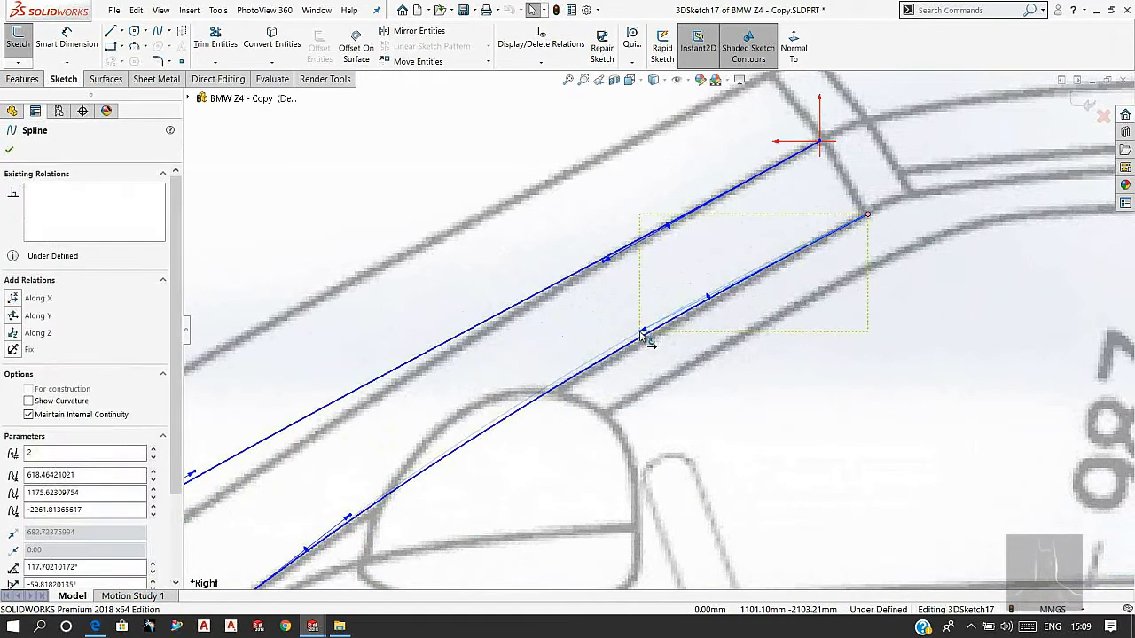
pyautogui.scroll(5, 543, 376)
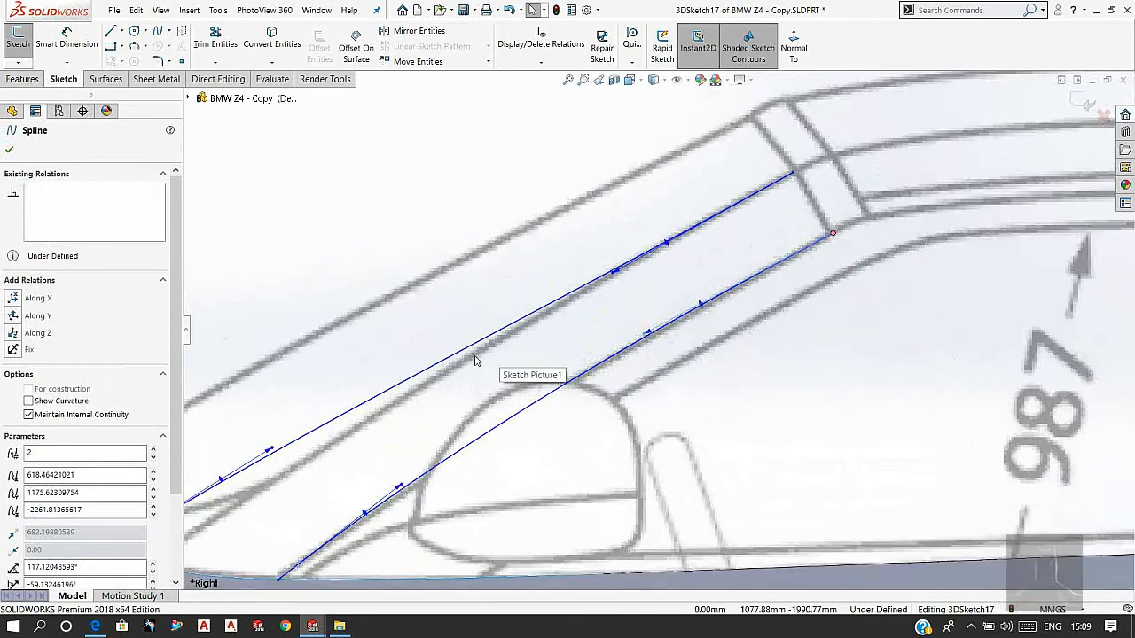
# Step: Switch to the front view and bend the outer spline's roof-side tangent handle toward the outer pillar line of the front blueprint
pyautogui.scroll(10, 594, 399)
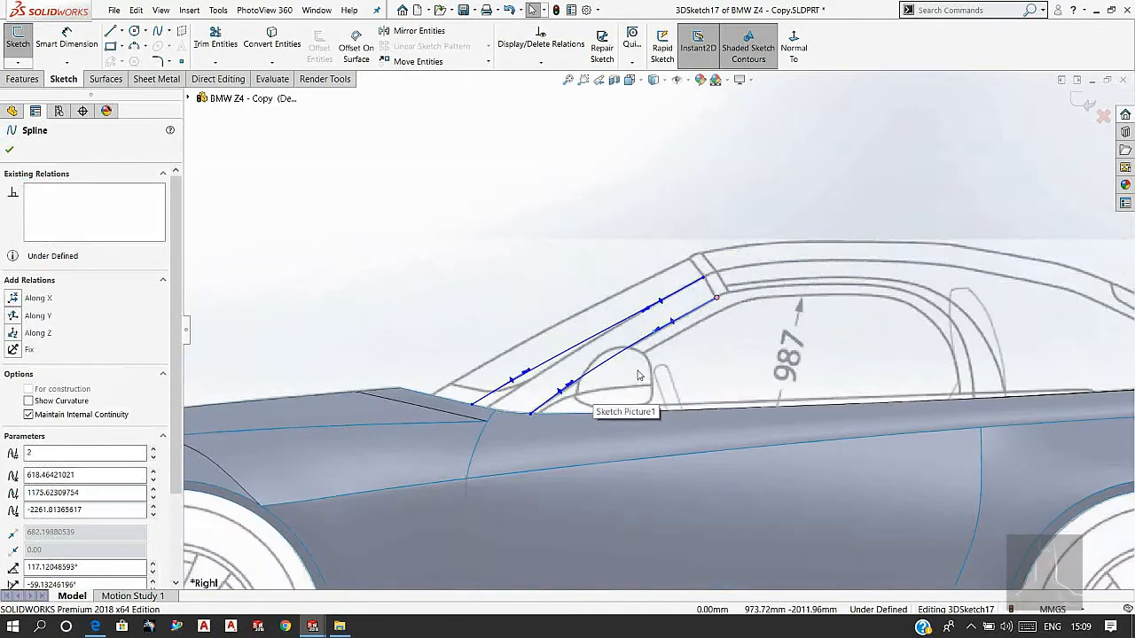
pyautogui.press('space')
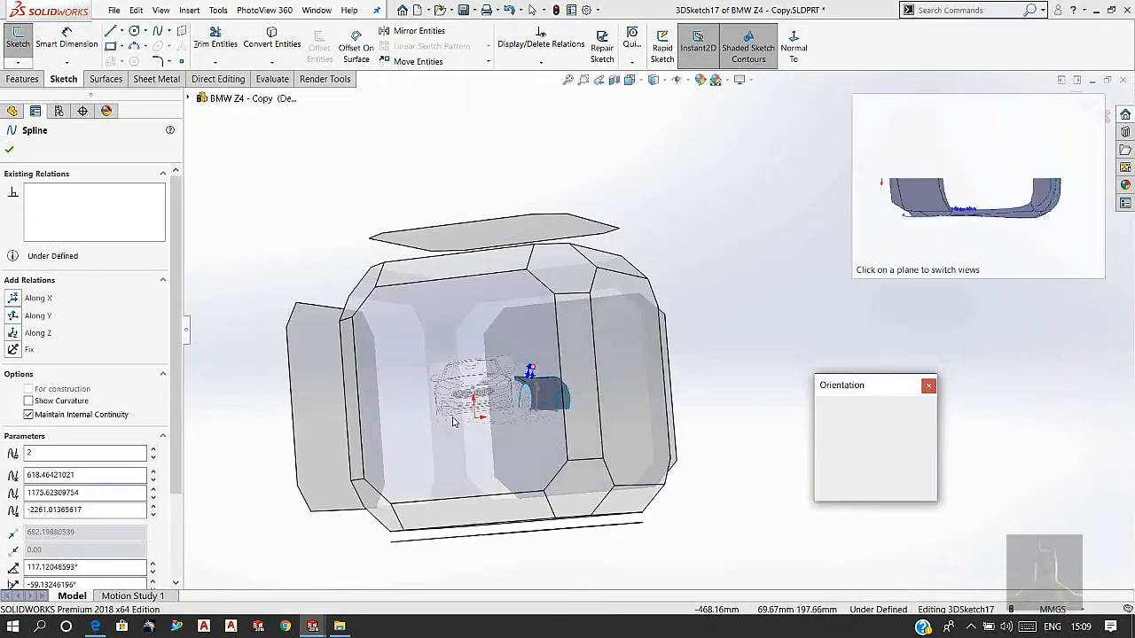
pyautogui.click(457, 417)
pyautogui.scroll(-3, 847, 235)
pyautogui.scroll(-4, 847, 234)
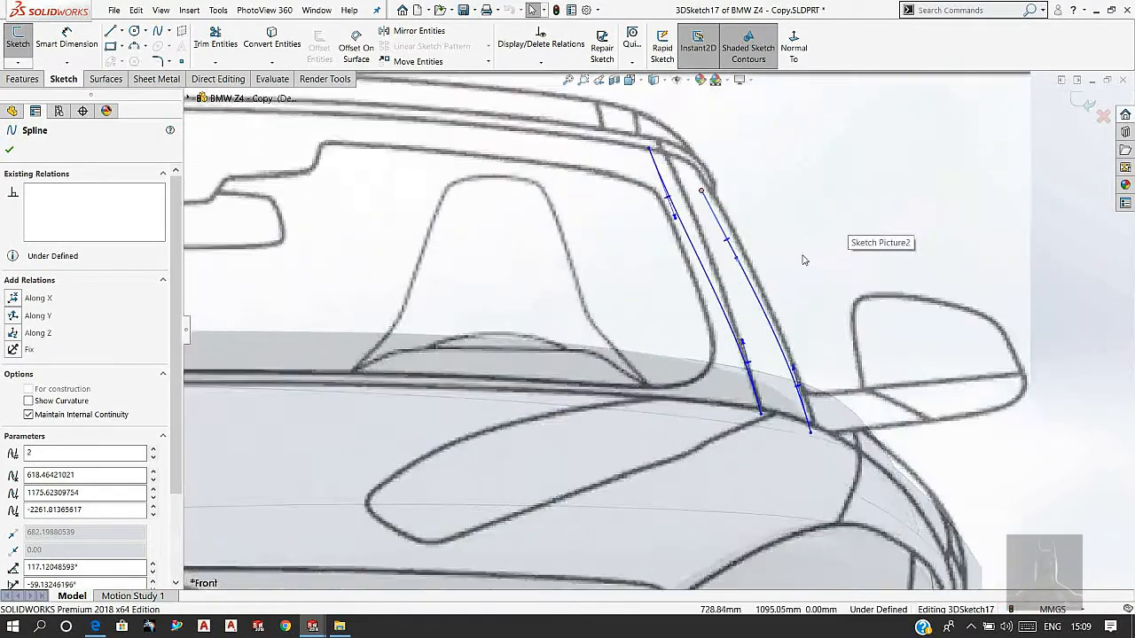
pyautogui.press('Escape')
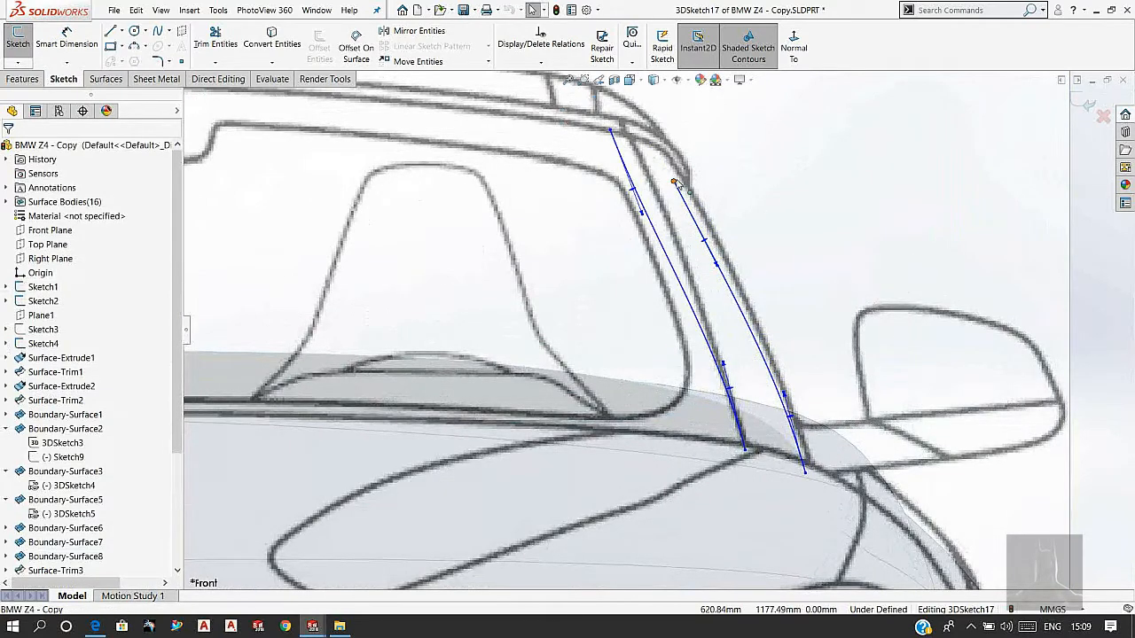
pyautogui.click(718, 266)
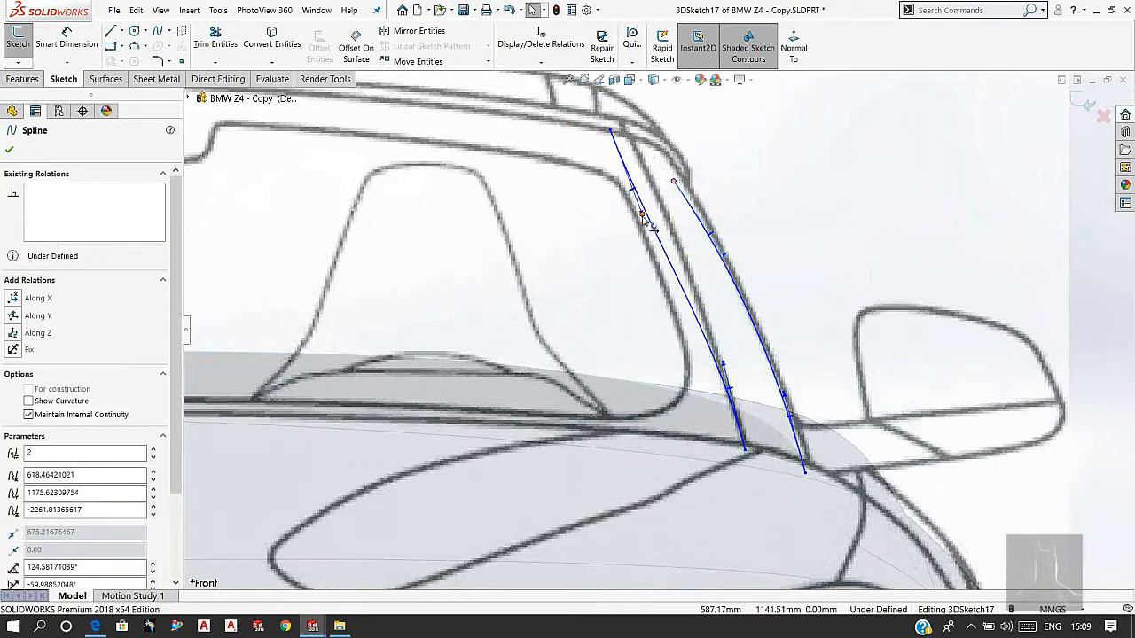
# Step: Move the inner spline's roof-side endpoint onto the inner pillar line in front view and align its tangent handle
pyautogui.moveTo(643, 217); pyautogui.dragTo(672, 225)
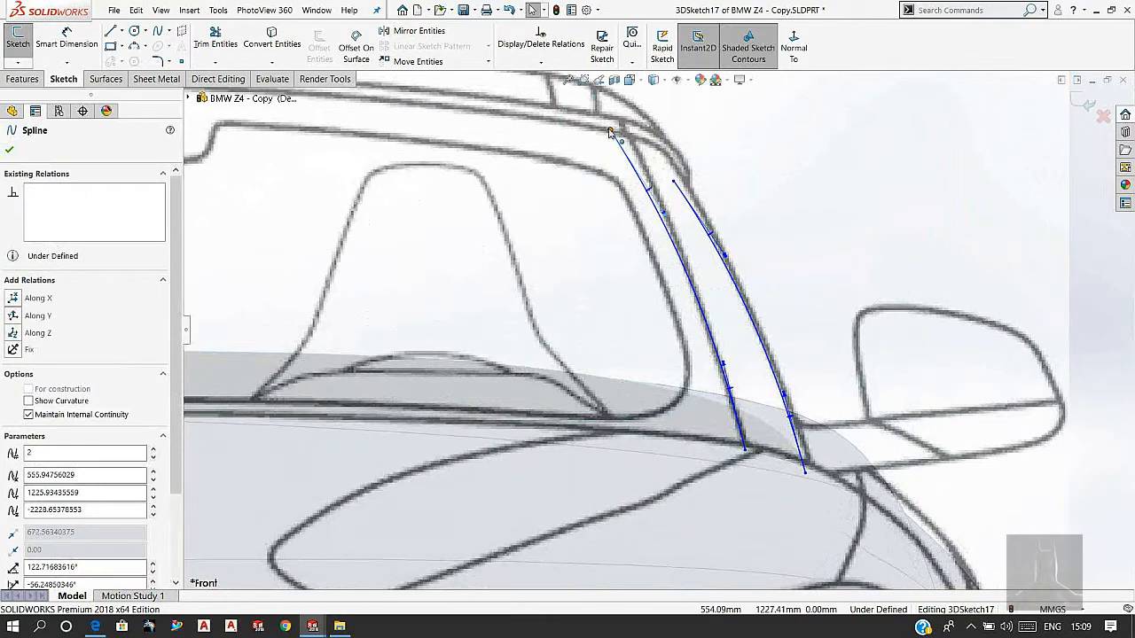
pyautogui.moveTo(611, 132); pyautogui.dragTo(628, 136)
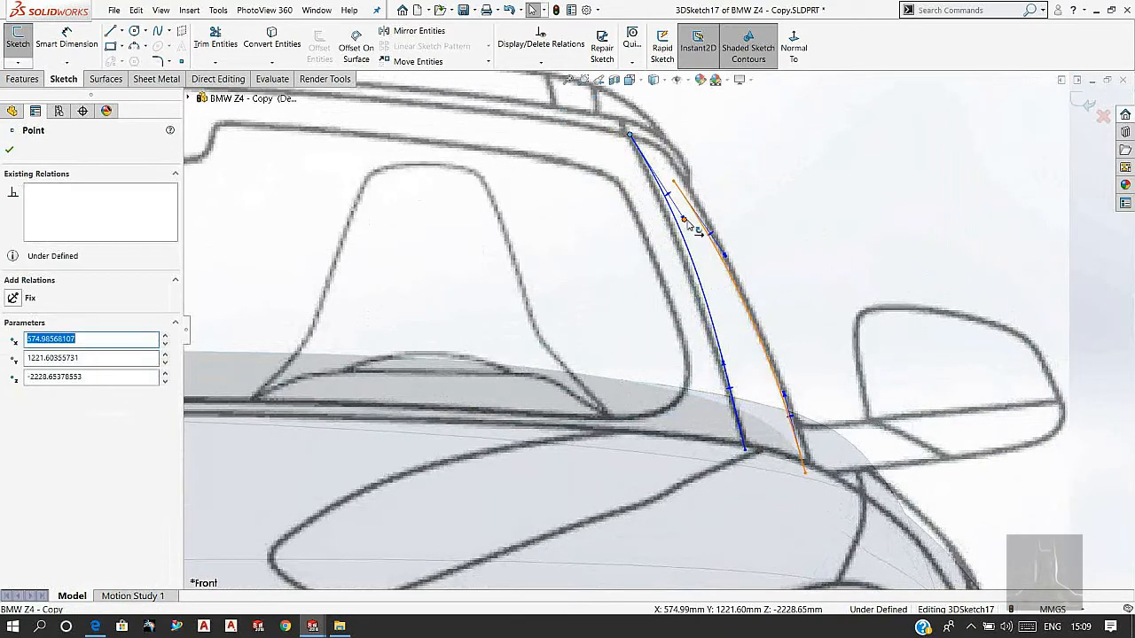
pyautogui.click(685, 226)
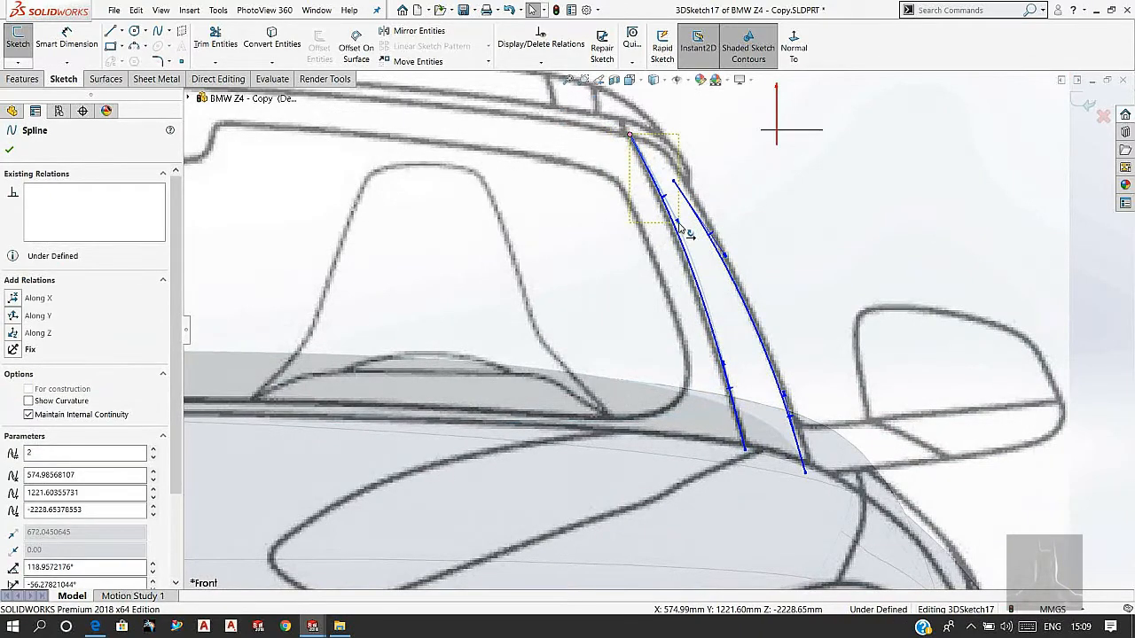
pyautogui.moveTo(679, 224); pyautogui.dragTo(678, 223)
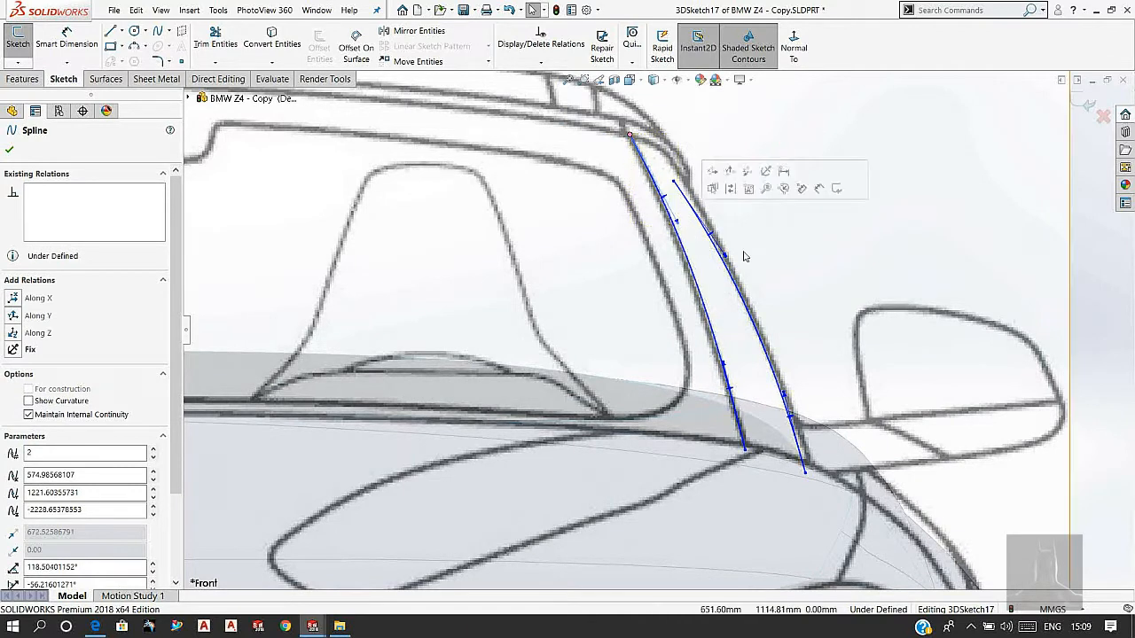
# Step: Raise the outer spline's roof-side endpoint to the roof along the outer pillar line in front view and align its tangent handle
pyautogui.click(675, 182)
pyautogui.moveTo(687, 183); pyautogui.dragTo(672, 163)
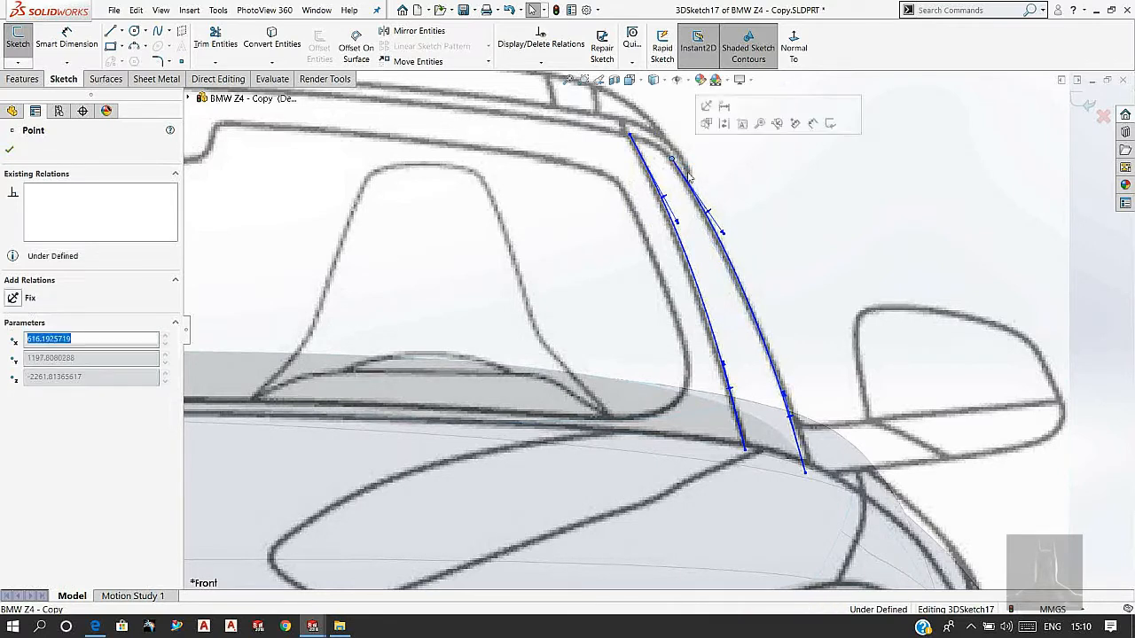
pyautogui.click(723, 236)
pyautogui.moveTo(723, 239); pyautogui.dragTo(721, 238)
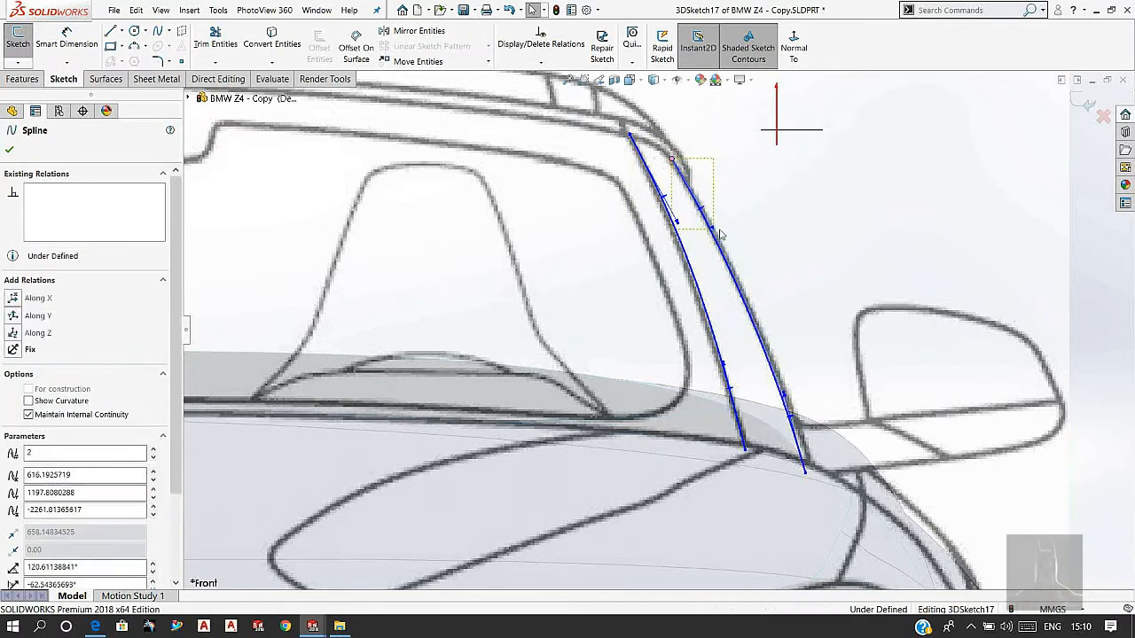
# Step: Adjust the outer spline's front endpoint along the body edge, placing it at the pillar's base behind the inner spline in right view
pyautogui.moveTo(807, 467); pyautogui.dragTo(815, 464)
pyautogui.click(802, 303)
pyautogui.scroll(4, 789, 306)
pyautogui.moveTo(770, 328); pyautogui.dragTo(563, 374, button='middle')
pyautogui.press('space')
pyautogui.click(562, 419)
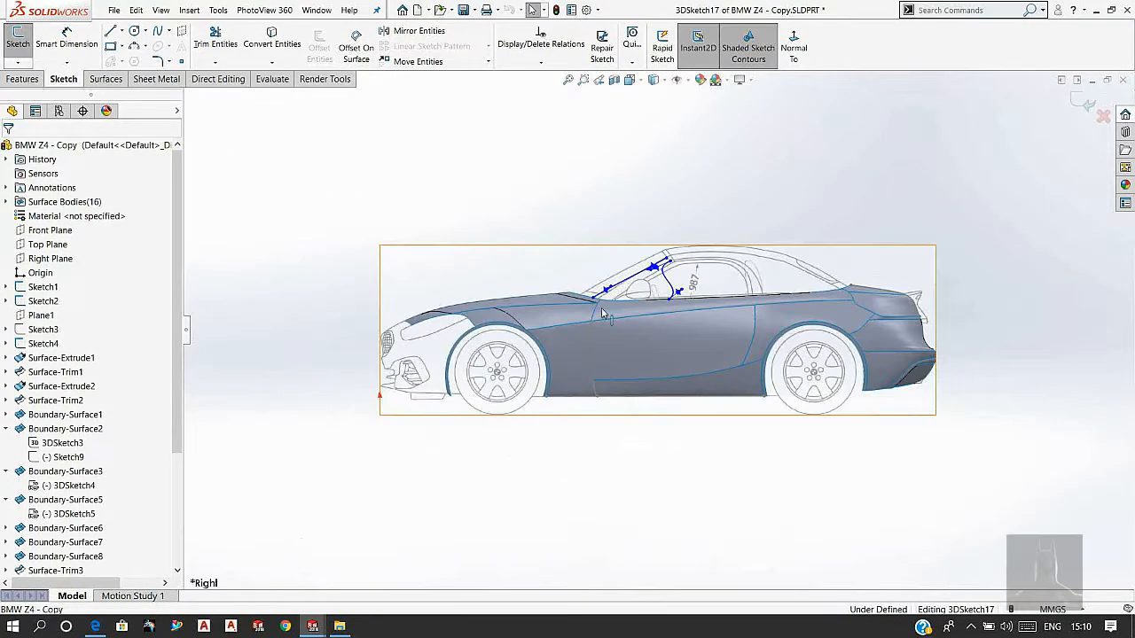
pyautogui.scroll(-4, 649, 298)
pyautogui.scroll(-4, 656, 304)
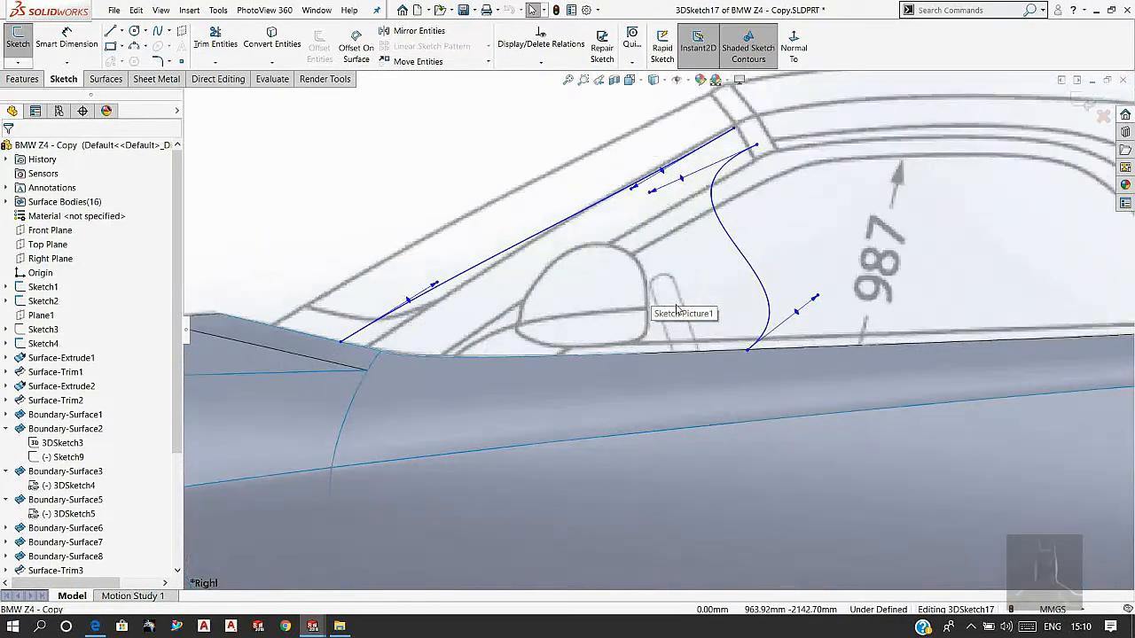
pyautogui.moveTo(747, 353); pyautogui.dragTo(458, 359)
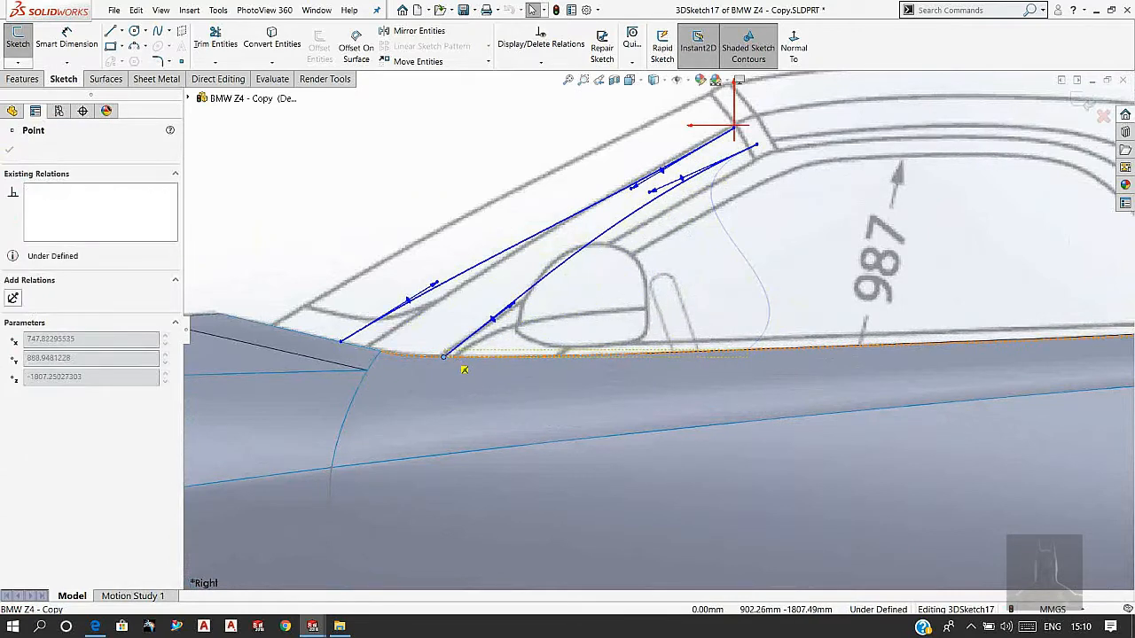
# Step: Lower the outer spline's roof-side endpoint to the pillar-roof corner of the side blueprint and align its tangent handle with the lower pillar line
pyautogui.scroll(-2, 575, 262)
pyautogui.scroll(-3, 834, 147)
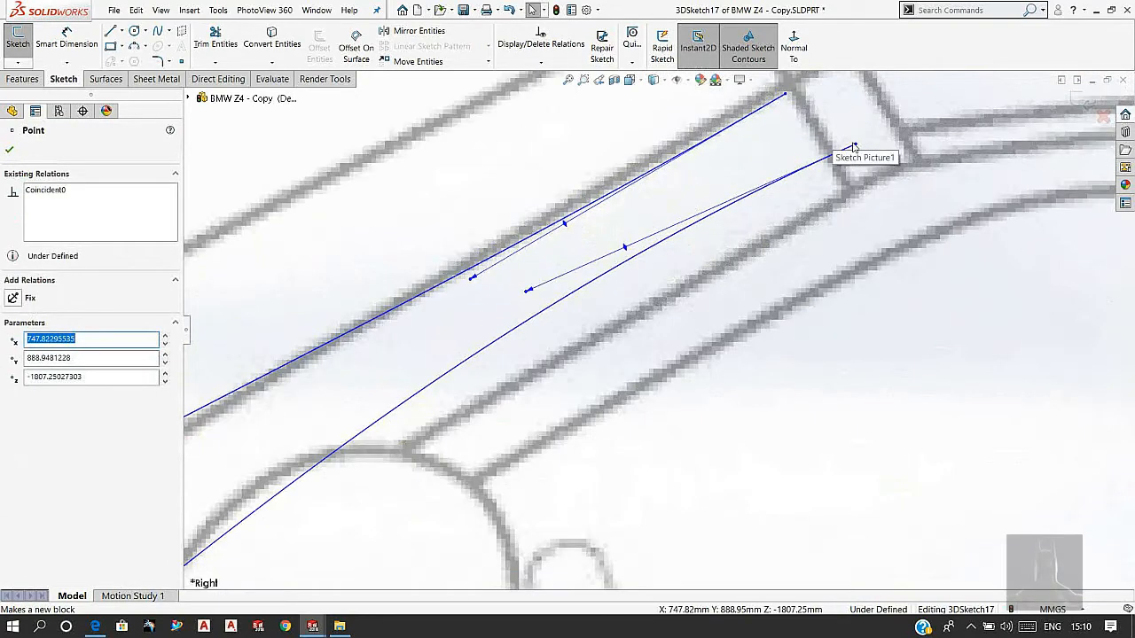
pyautogui.click(850, 149)
pyautogui.moveTo(853, 147); pyautogui.dragTo(851, 188)
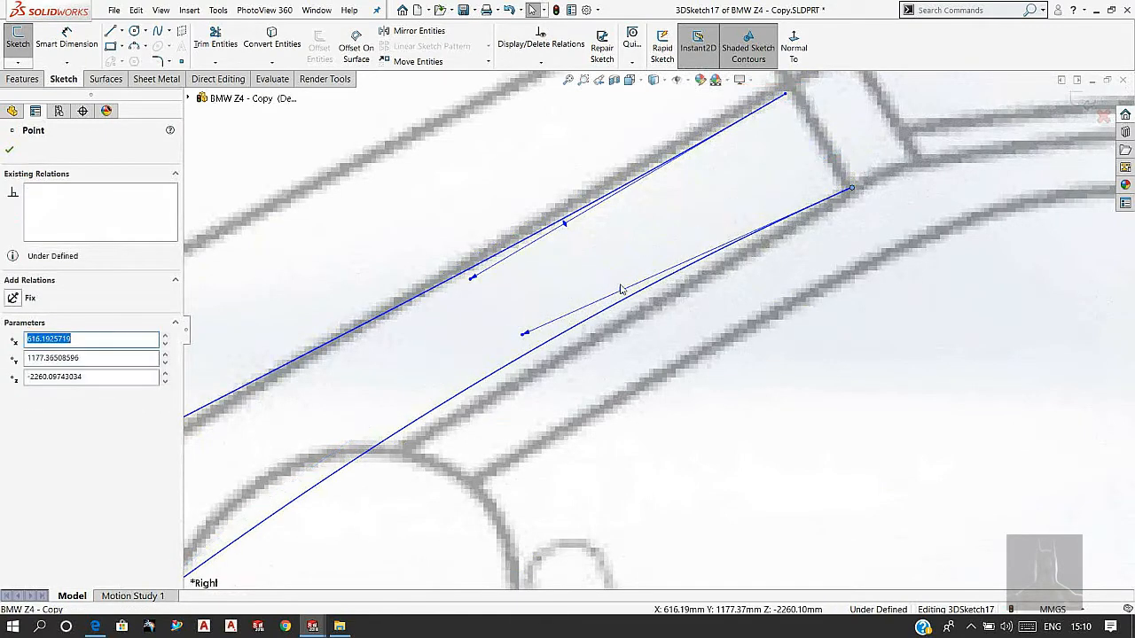
pyautogui.click(532, 358)
pyautogui.scroll(2, 538, 366)
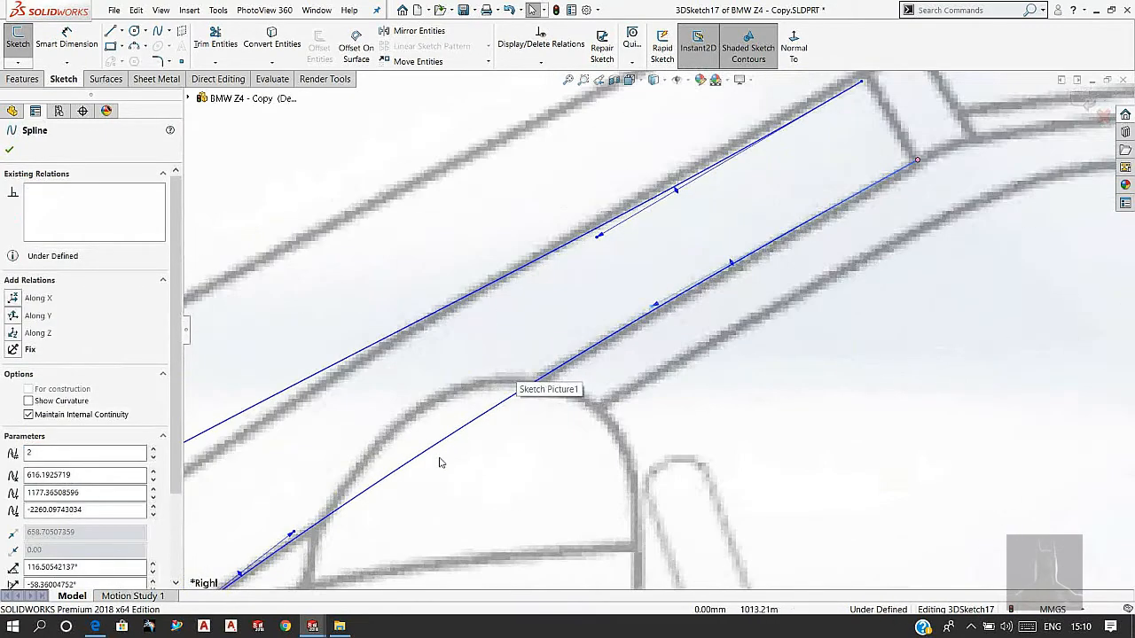
pyautogui.scroll(-2, 725, 323)
pyautogui.click(655, 312)
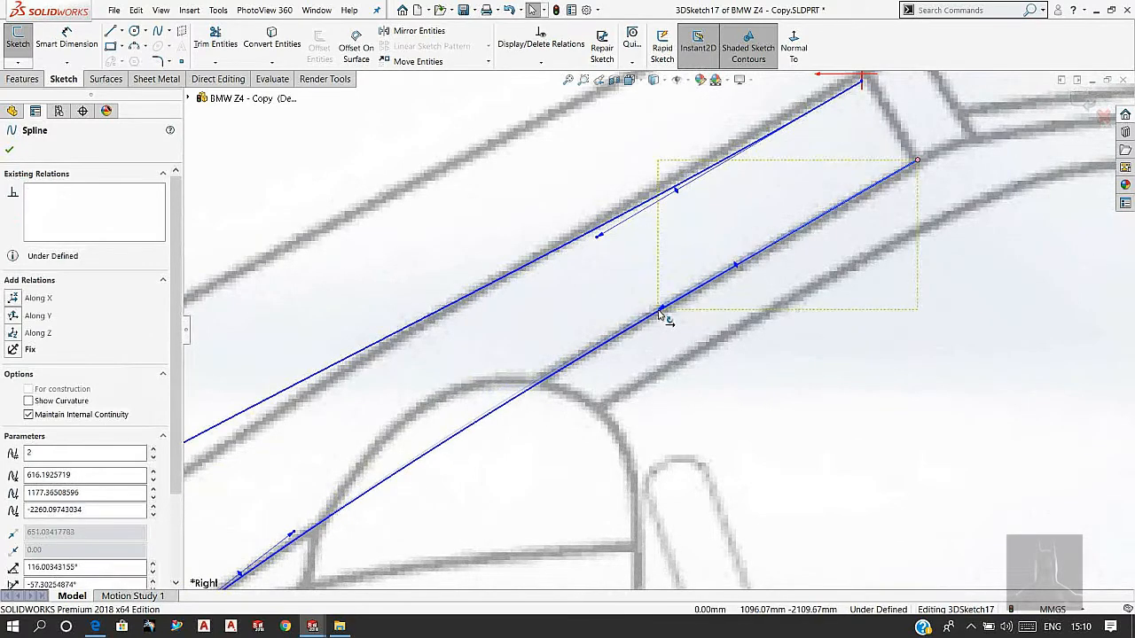
pyautogui.click(740, 347)
# Step: Align the upper spline's roof-side tangent handle in right view and raise its endpoint to the pillar-roof junction
pyautogui.scroll(4, 723, 289)
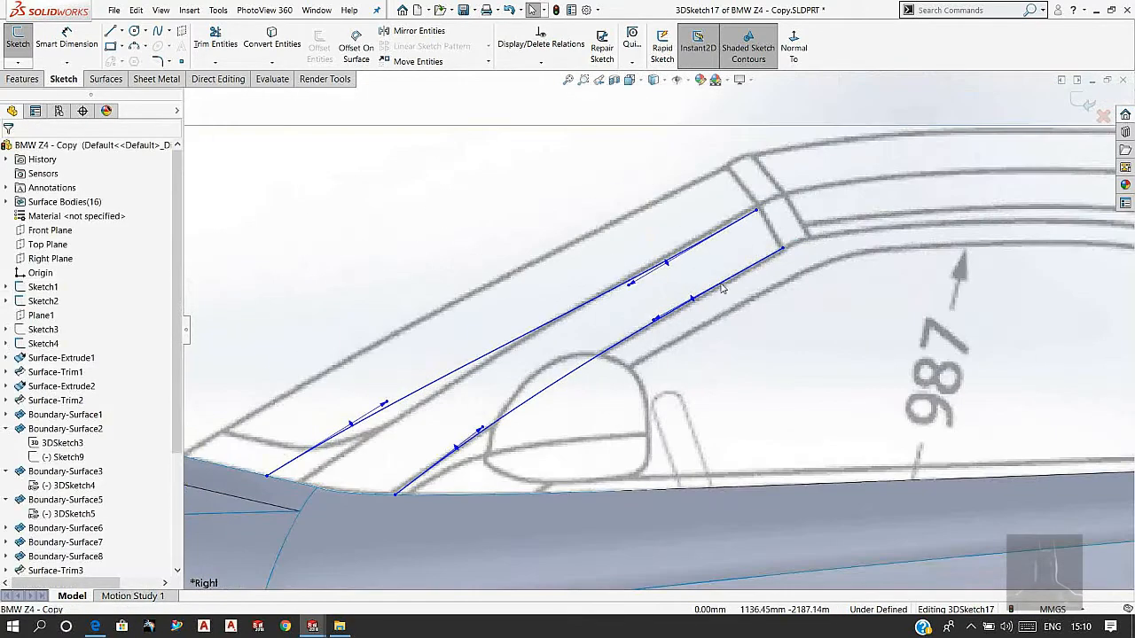
pyautogui.click(669, 266)
pyautogui.moveTo(669, 266)
pyautogui.mouseDown()
pyautogui.moveTo(671, 254)
pyautogui.moveTo(671, 271)
pyautogui.mouseUp()
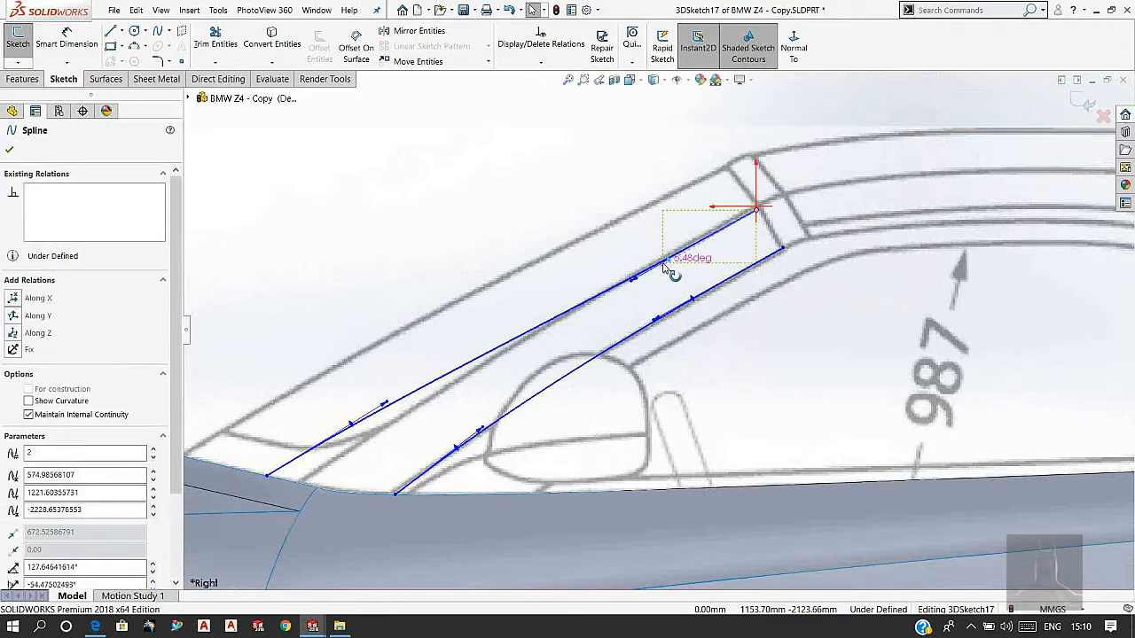
pyautogui.scroll(-3, 755, 210)
pyautogui.click(700, 272)
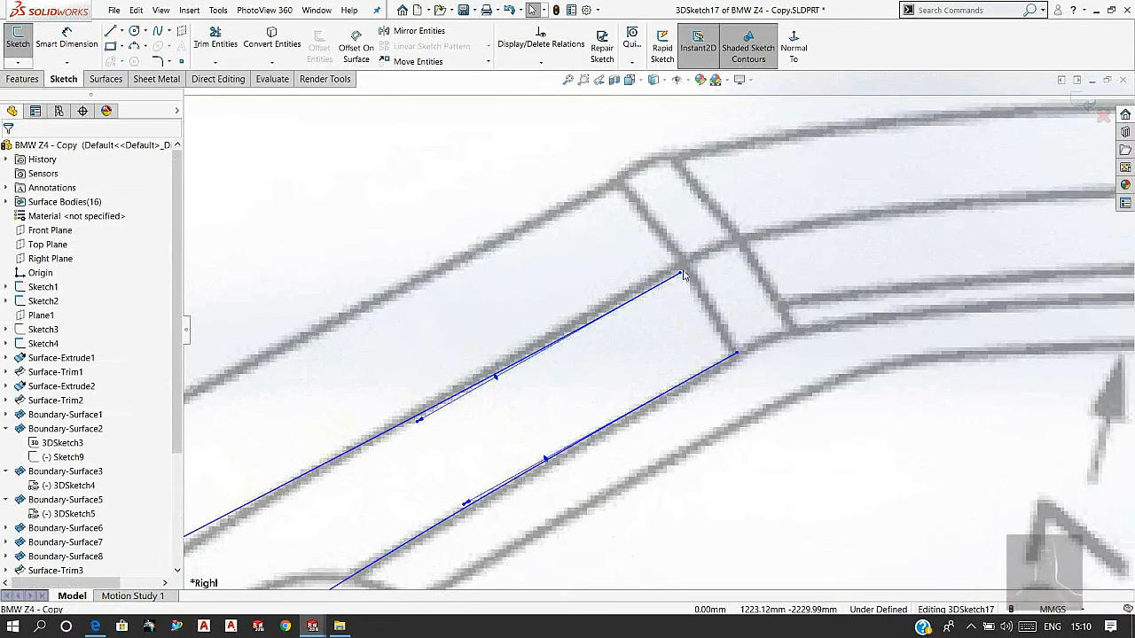
pyautogui.click(679, 275)
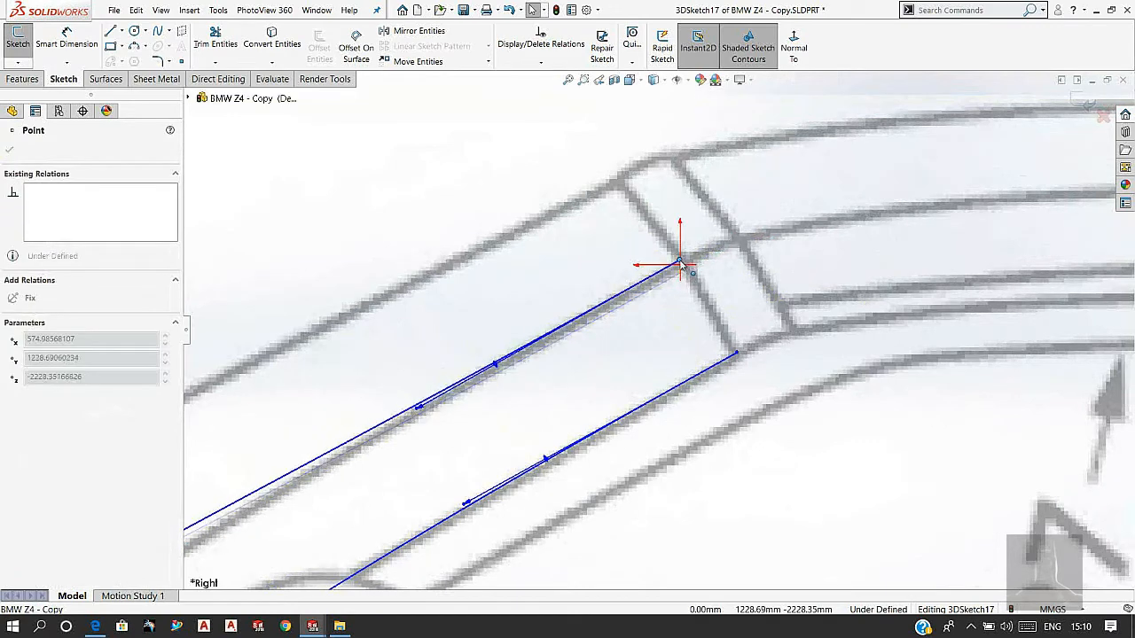
pyautogui.moveTo(683, 268); pyautogui.dragTo(681, 271)
pyautogui.scroll(3, 678, 307)
pyautogui.click(651, 319)
pyautogui.scroll(4, 628, 334)
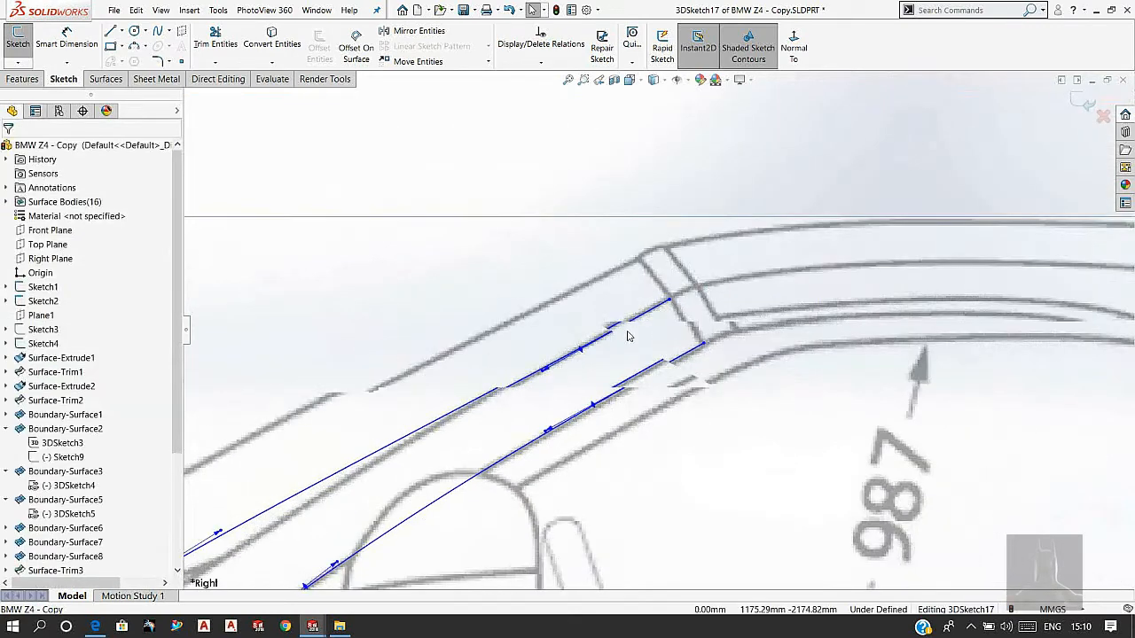
# Step: Slide the upper spline's front endpoint along the body edge to the pillar line and adjust its tangent handle to follow the side blueprint
pyautogui.scroll(-3, 464, 461)
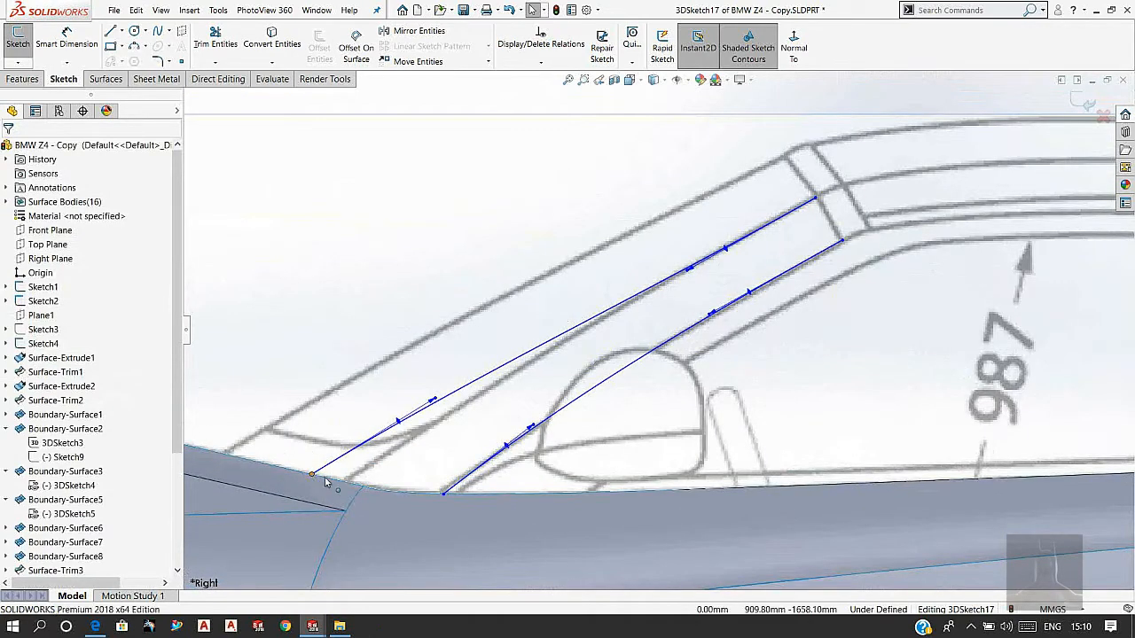
pyautogui.moveTo(313, 476); pyautogui.dragTo(345, 484)
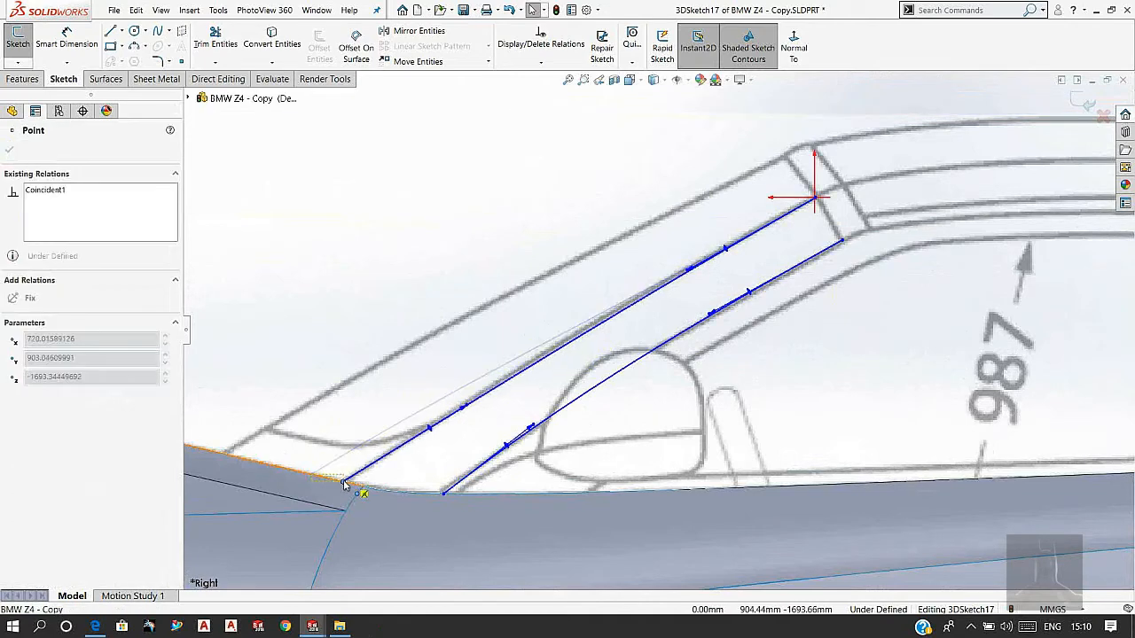
pyautogui.click(554, 375)
pyautogui.scroll(-2, 554, 375)
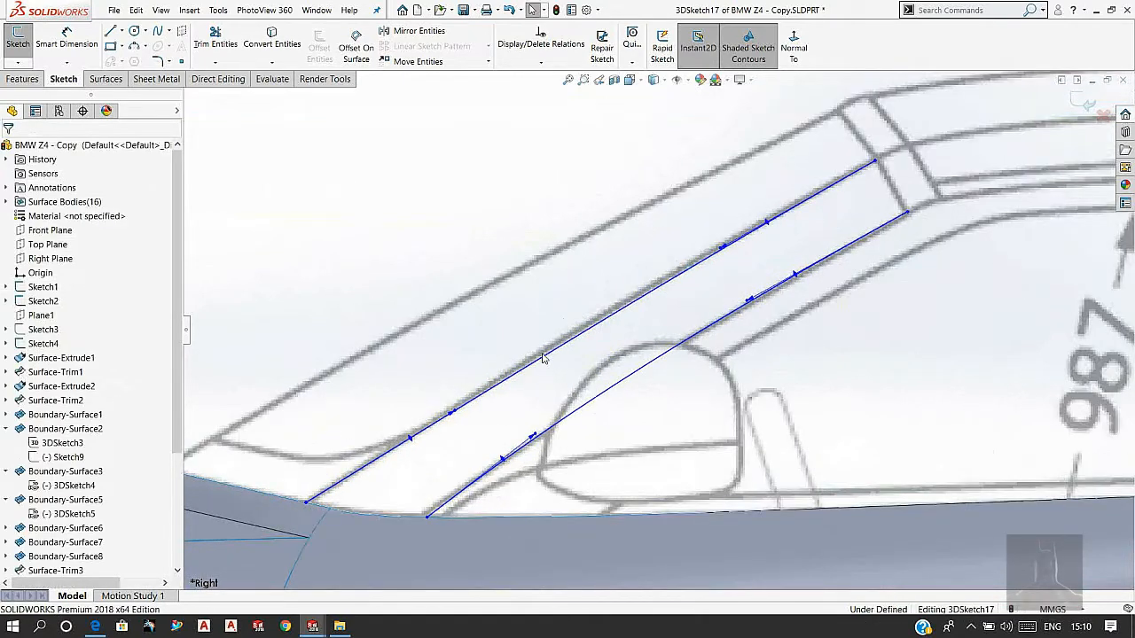
pyautogui.click(556, 359)
pyautogui.moveTo(460, 414); pyautogui.dragTo(470, 396)
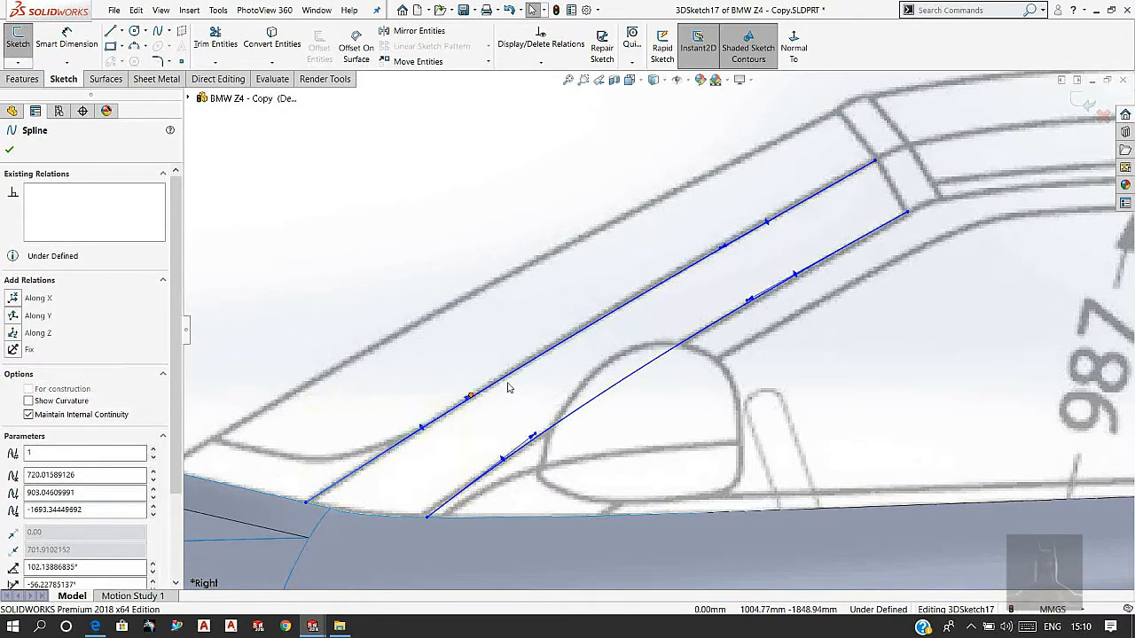
pyautogui.click(670, 332)
# Step: Draw a two-point spline connecting the roof-side endpoints of the upper and lower pillar splines
pyautogui.scroll(2, 672, 329)
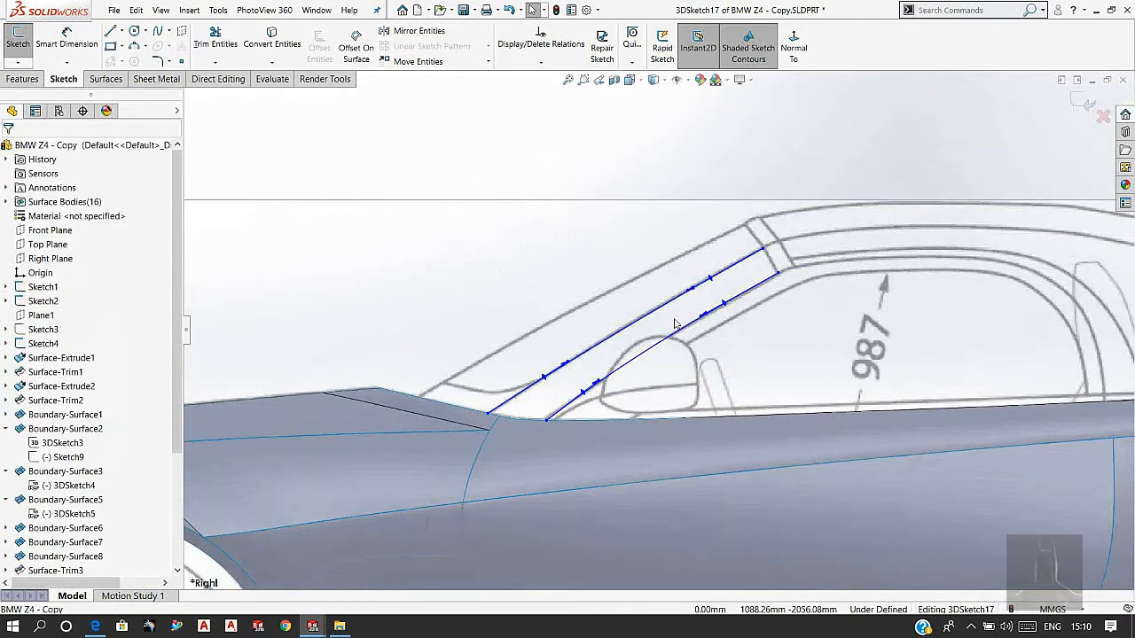
pyautogui.scroll(-2, 917, 177)
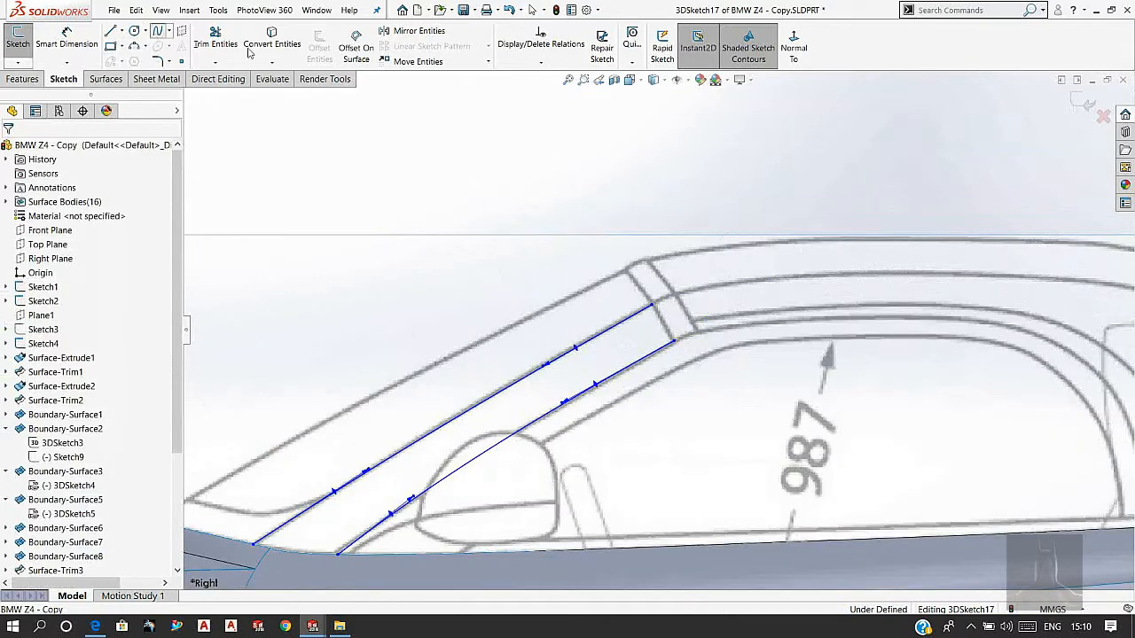
pyautogui.click(654, 309)
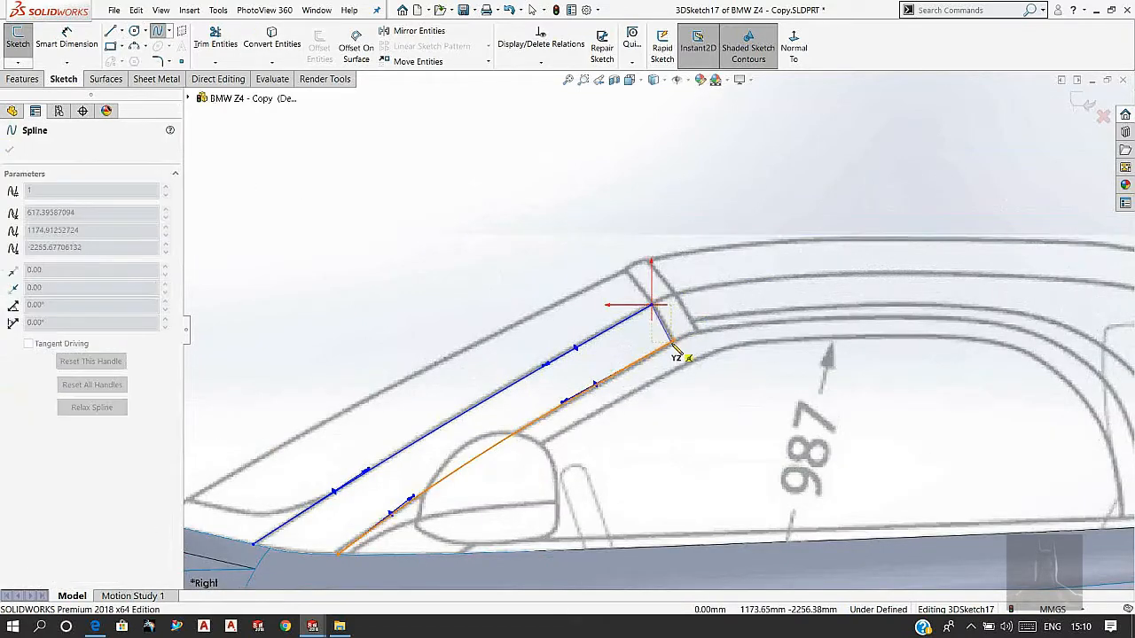
pyautogui.click(674, 342)
pyautogui.press('Escape')
# Step: Bow the short connecting spline slightly outward toward the roof by adjusting the tangent handles at both ends
pyautogui.scroll(-5, 610, 370)
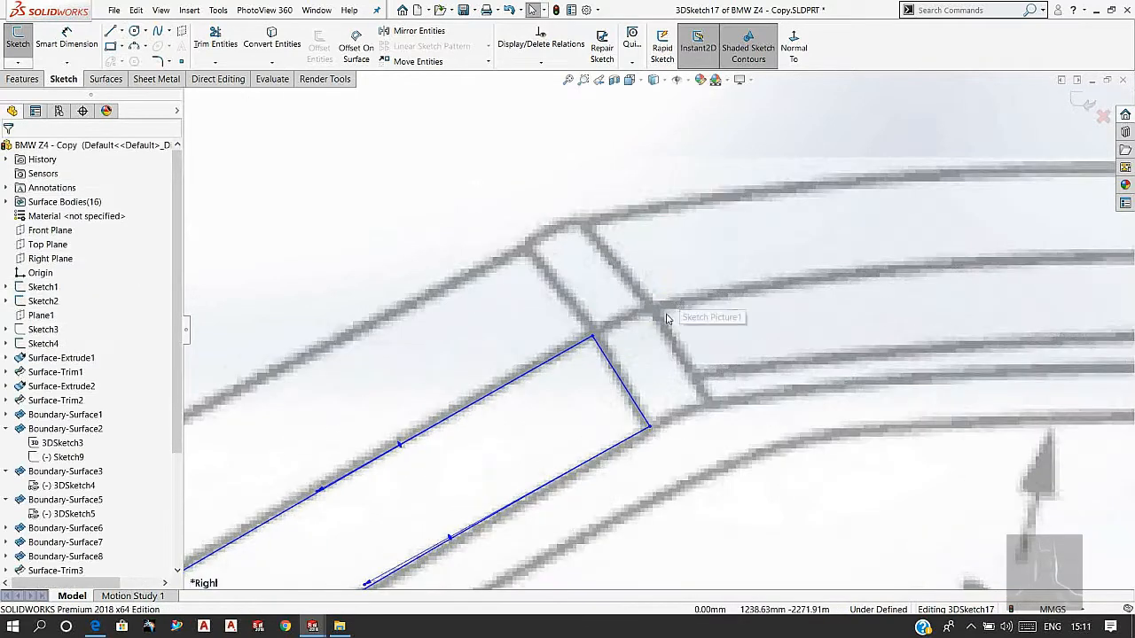
pyautogui.click(618, 384)
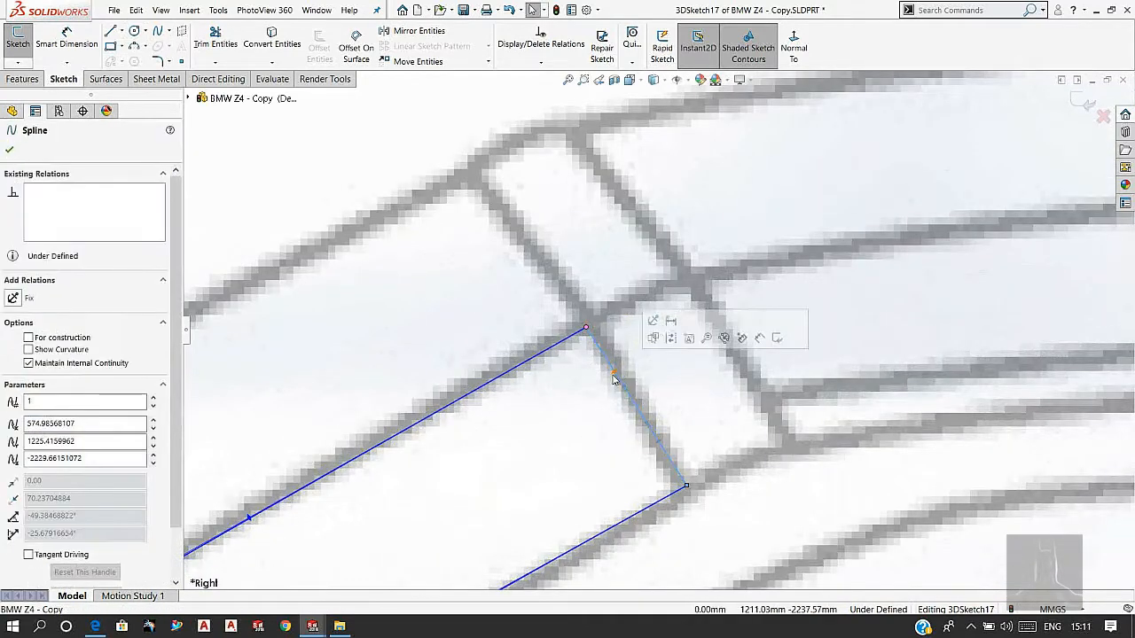
pyautogui.moveTo(613, 380); pyautogui.dragTo(619, 371)
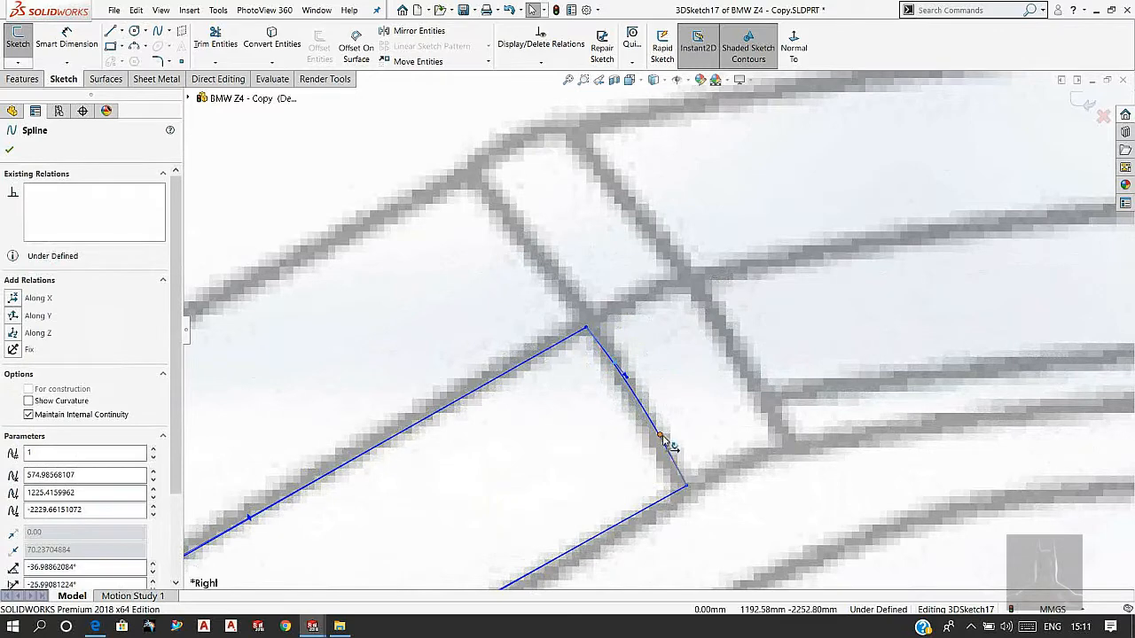
pyautogui.moveTo(662, 437); pyautogui.dragTo(670, 445)
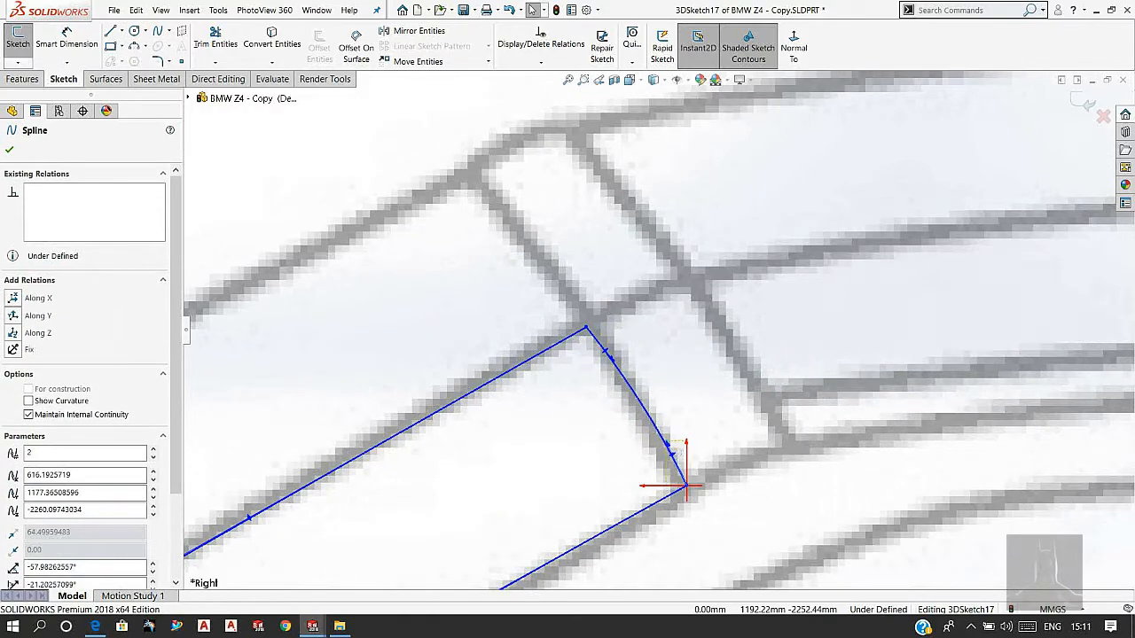
pyautogui.press('Escape')
pyautogui.scroll(6, 732, 359)
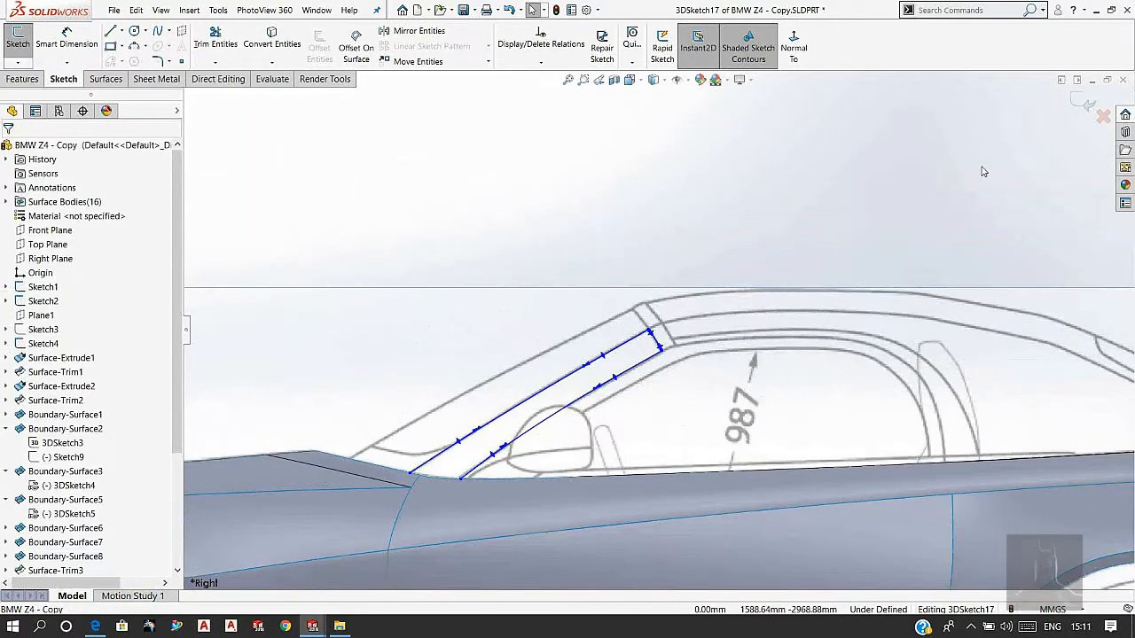
# Step: Exit the 3D sketch and start a boundary surface with only the upper pillar spline as the first Direction 1 curve
pyautogui.click(1078, 102)
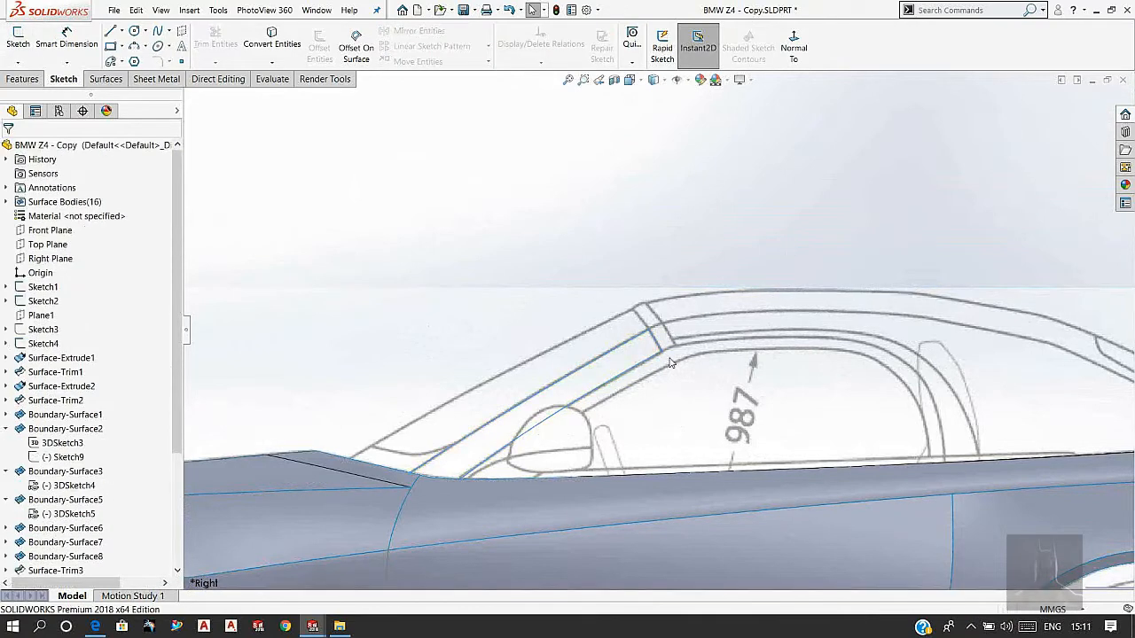
pyautogui.scroll(2, 654, 378)
pyautogui.scroll(-3, 655, 378)
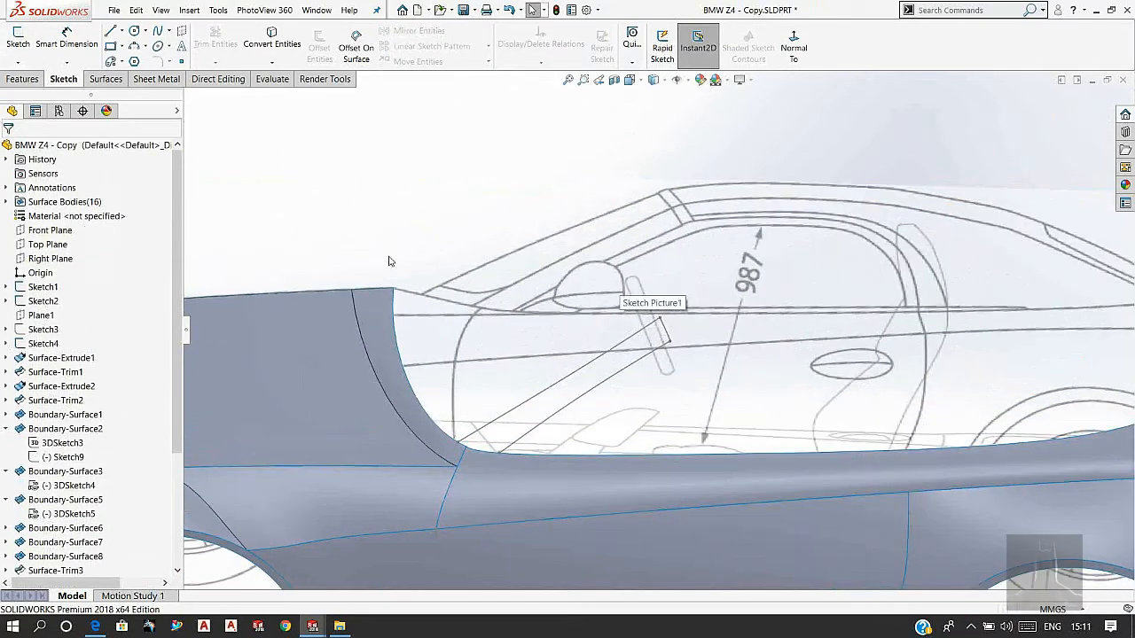
pyautogui.click(95, 80)
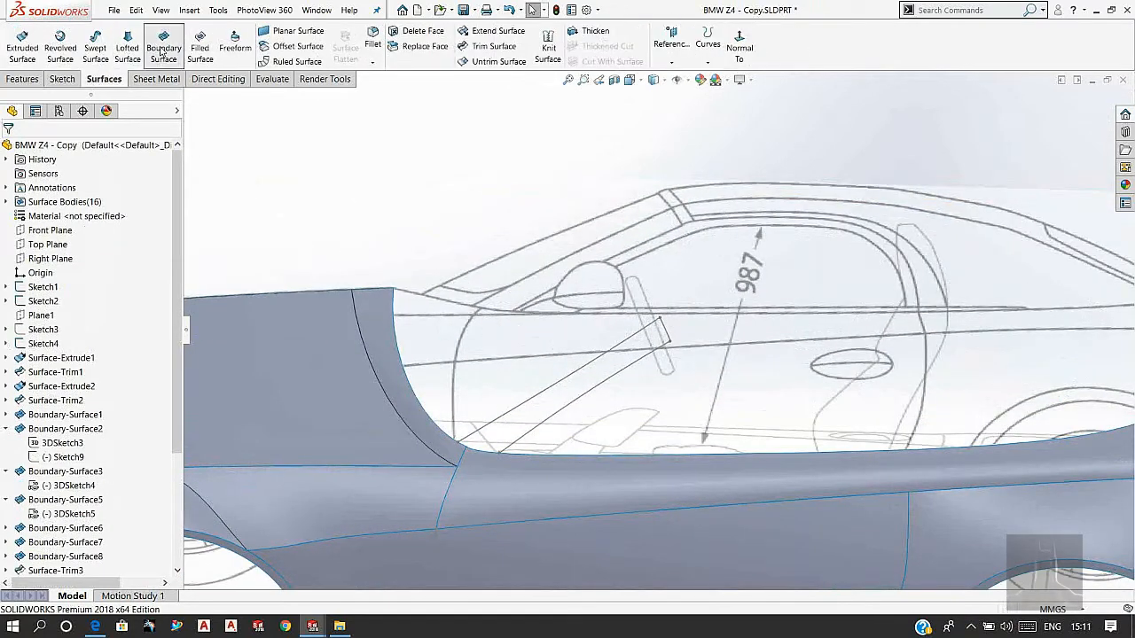
pyautogui.click(557, 387)
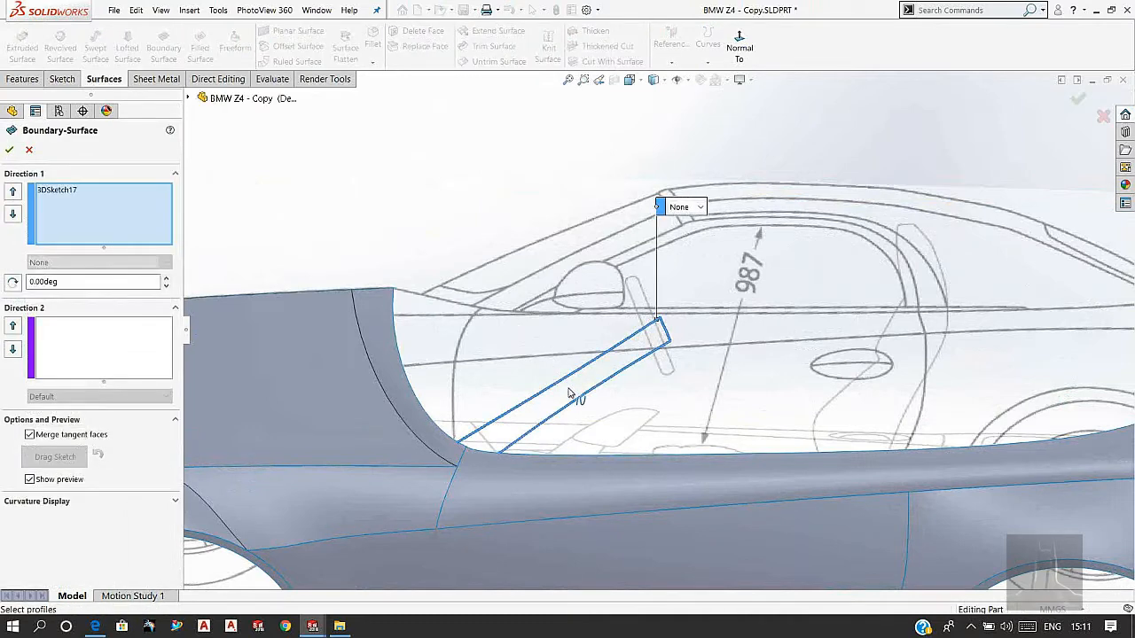
pyautogui.rightClick(115, 217)
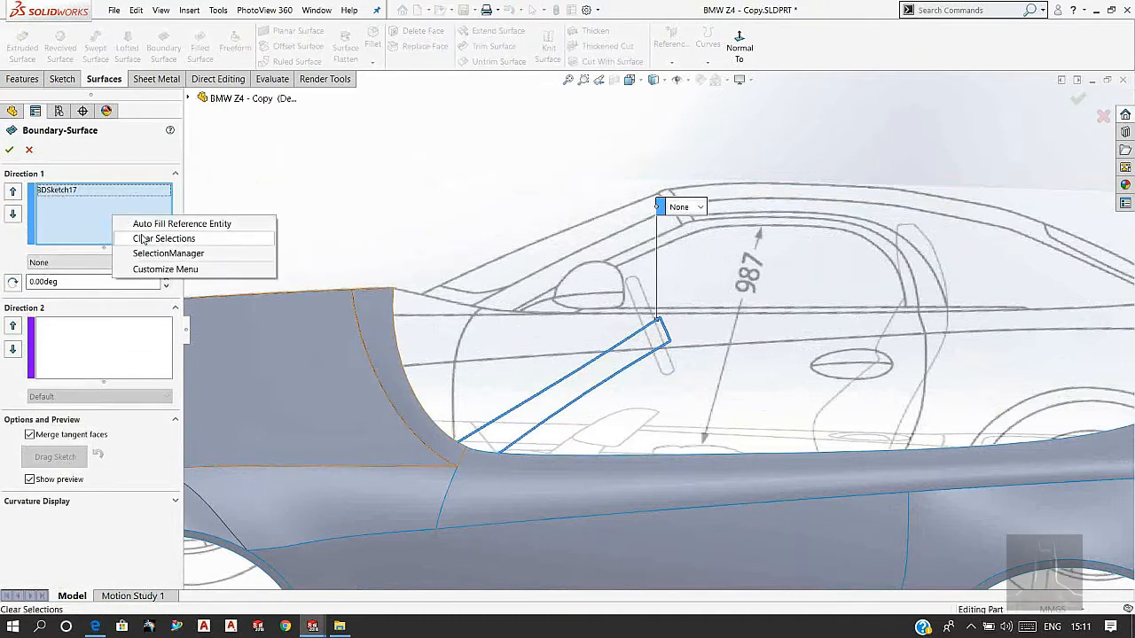
pyautogui.click(164, 239)
pyautogui.rightClick(266, 147)
pyautogui.click(302, 175)
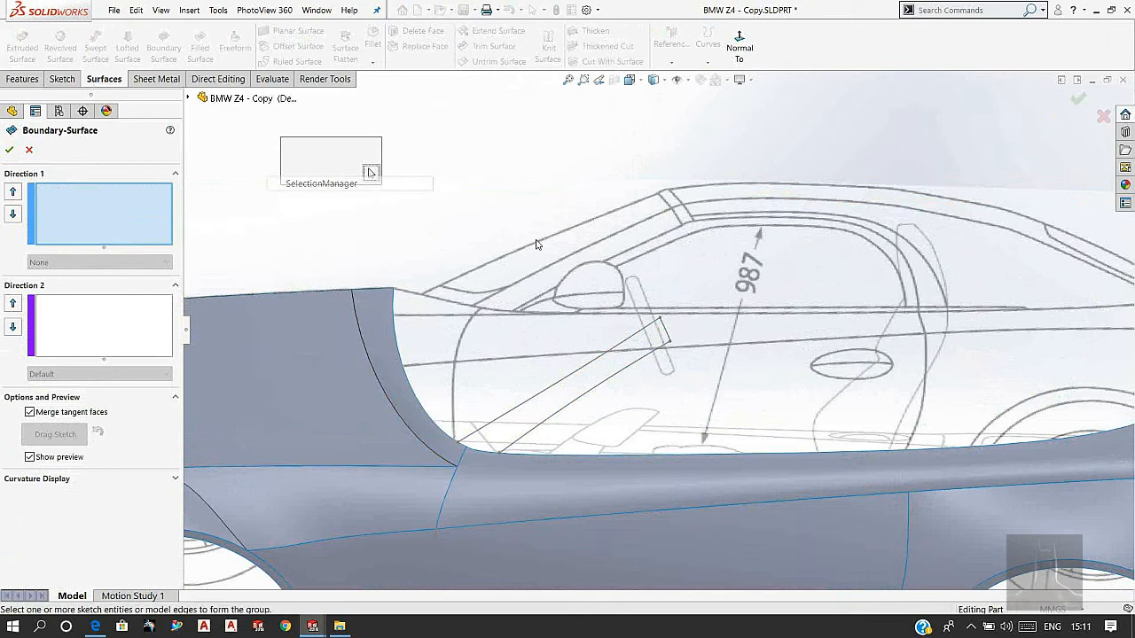
pyautogui.click(609, 368)
pyautogui.click(291, 154)
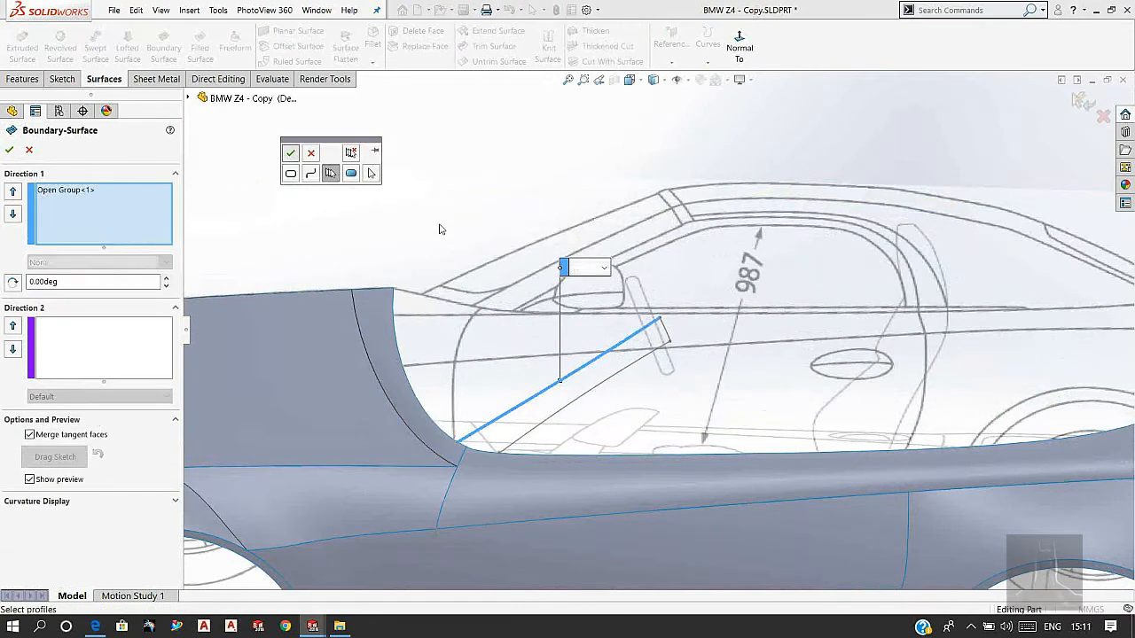
# Step: Add the lower pillar spline as the second Direction 1 curve and flip the connectors to untwist the surface
pyautogui.rightClick(448, 185)
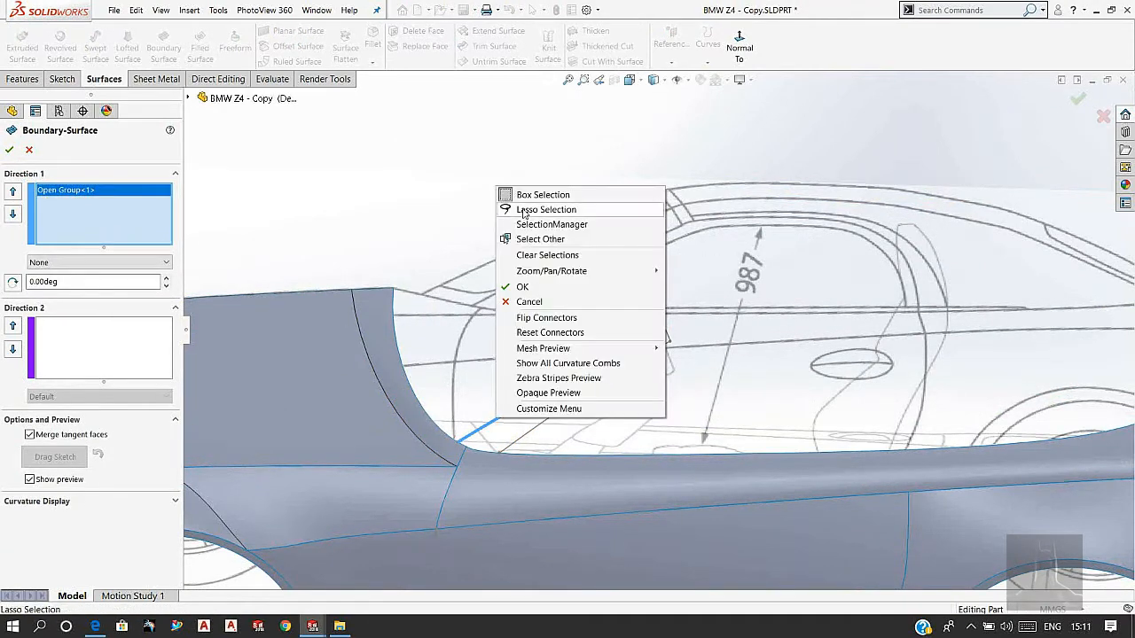
pyautogui.click(497, 223)
pyautogui.click(624, 377)
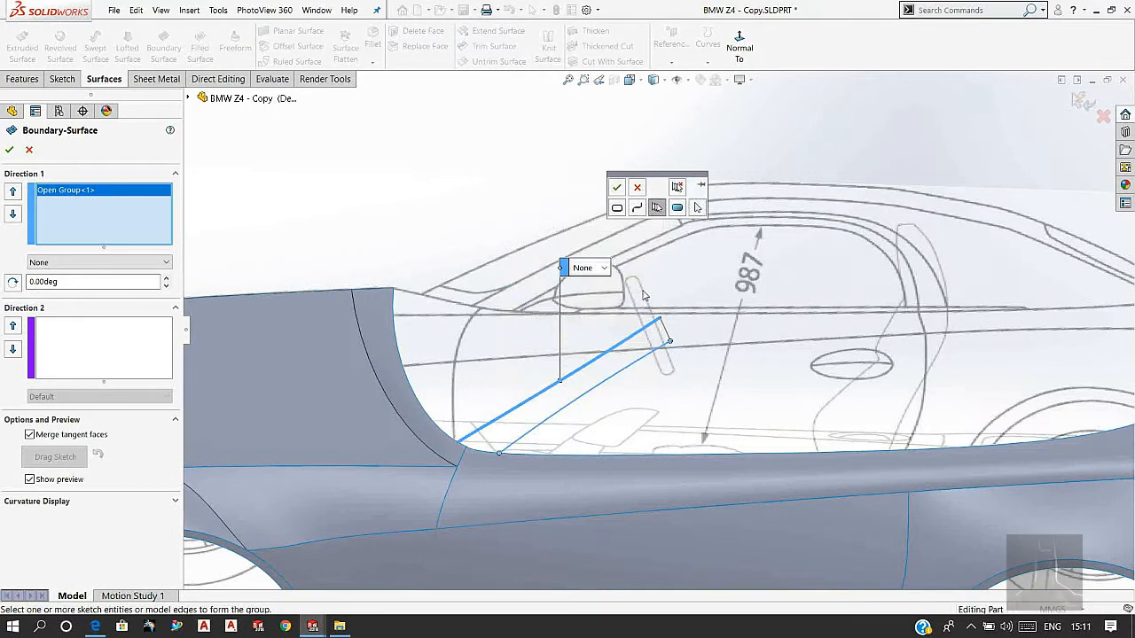
pyautogui.click(616, 188)
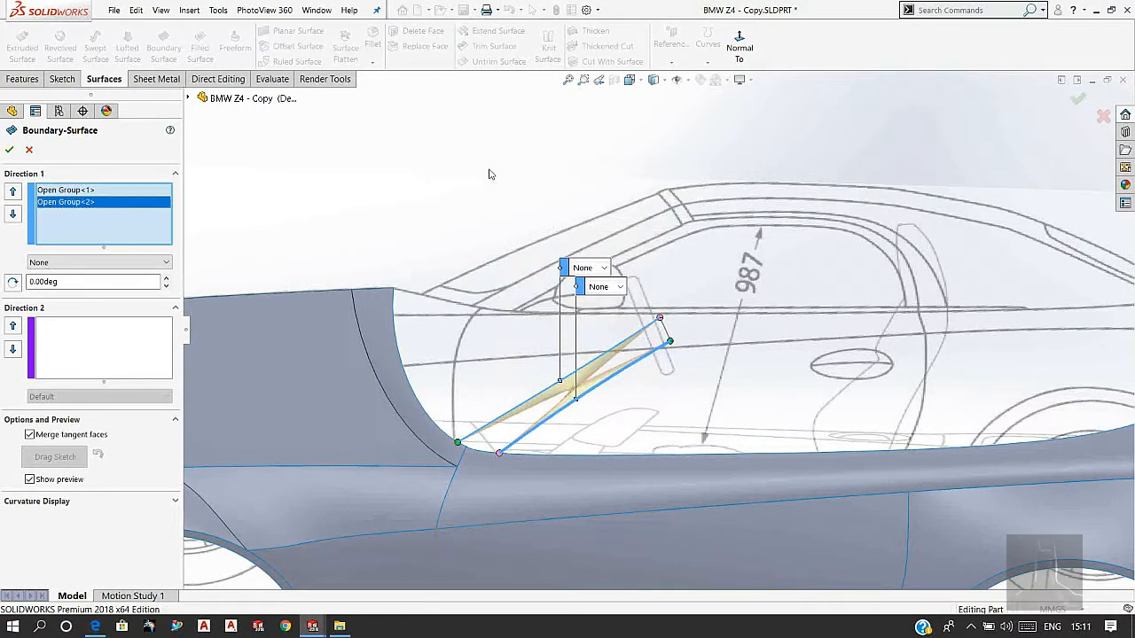
pyautogui.rightClick(413, 130)
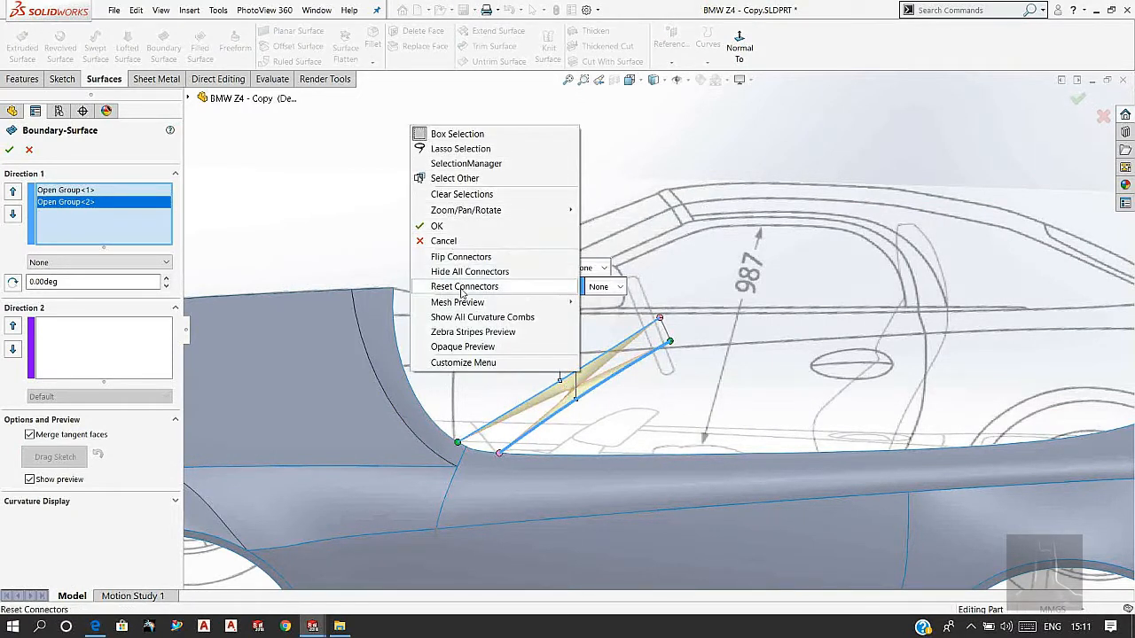
pyautogui.click(460, 257)
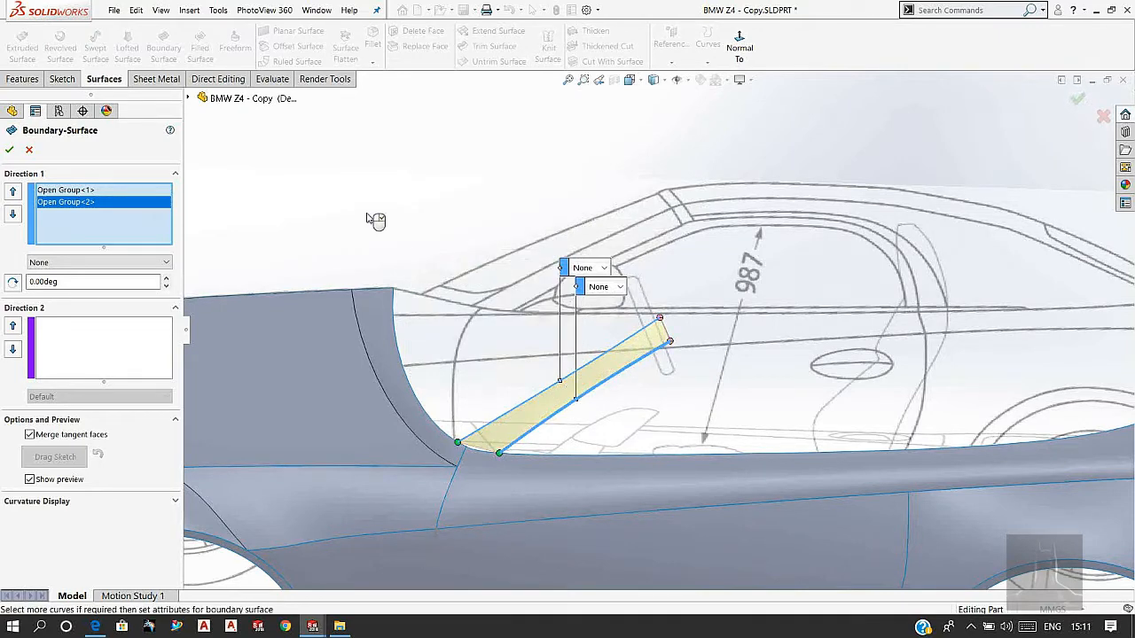
# Step: Add the short roof-side connecting spline as the first Direction 2 curve of the boundary surface
pyautogui.click(122, 329)
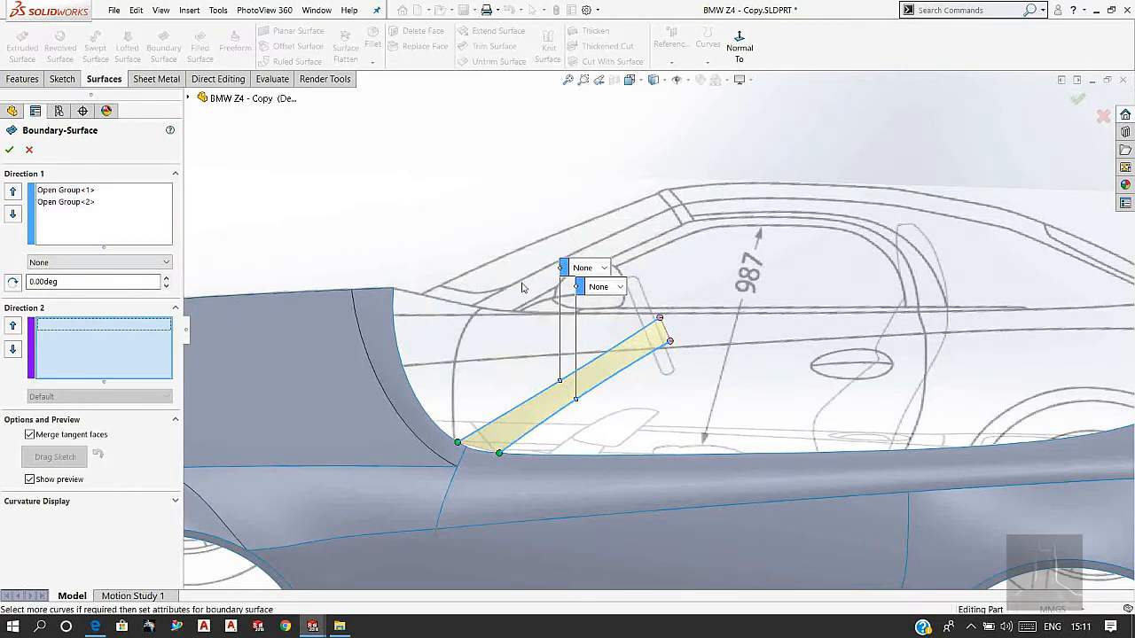
pyautogui.scroll(-5, 667, 330)
pyautogui.click(674, 344)
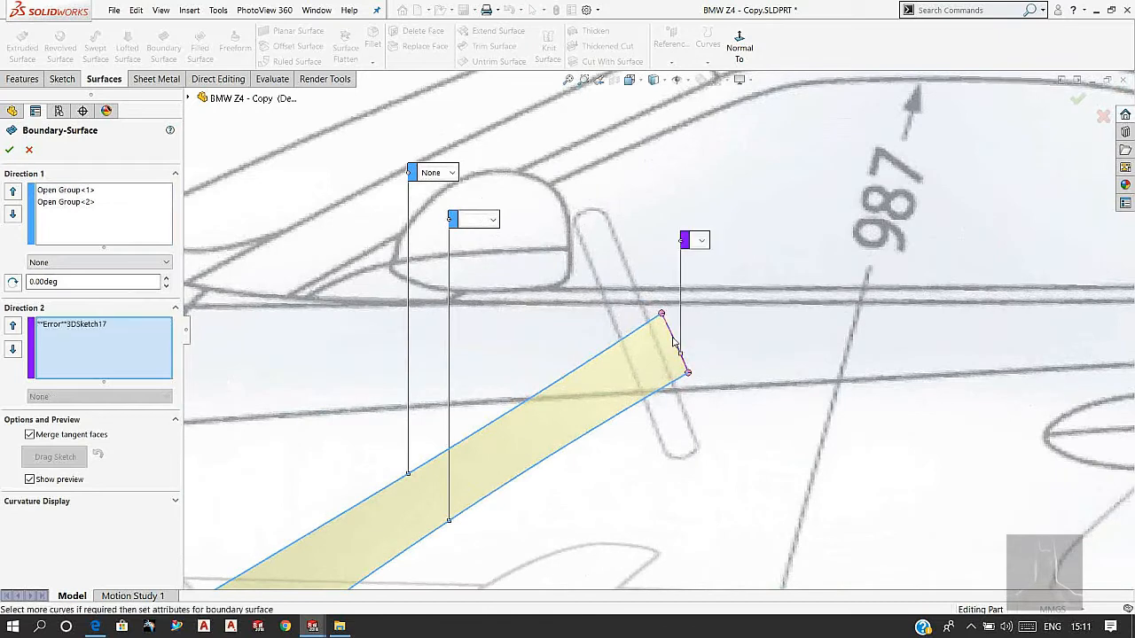
pyautogui.click(677, 346)
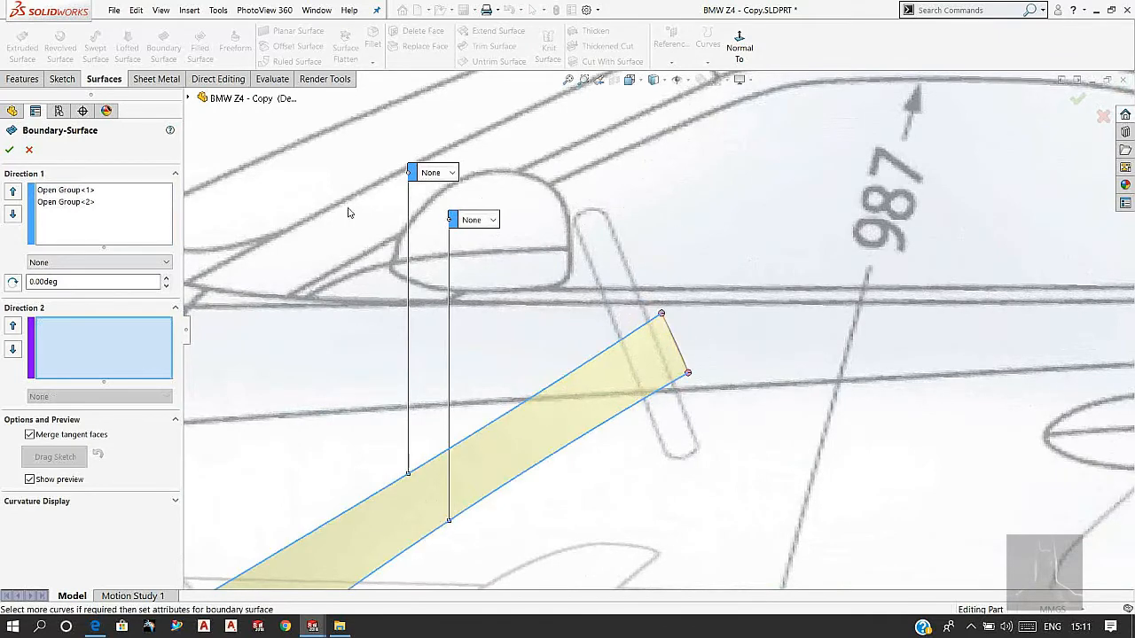
pyautogui.rightClick(278, 139)
pyautogui.click(328, 170)
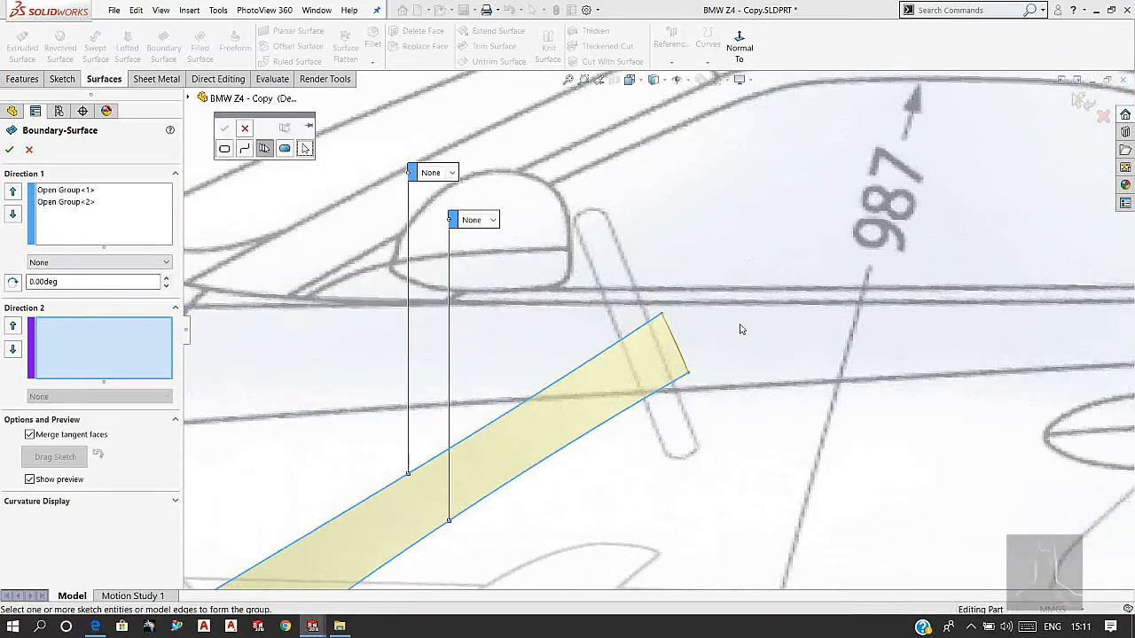
pyautogui.click(676, 346)
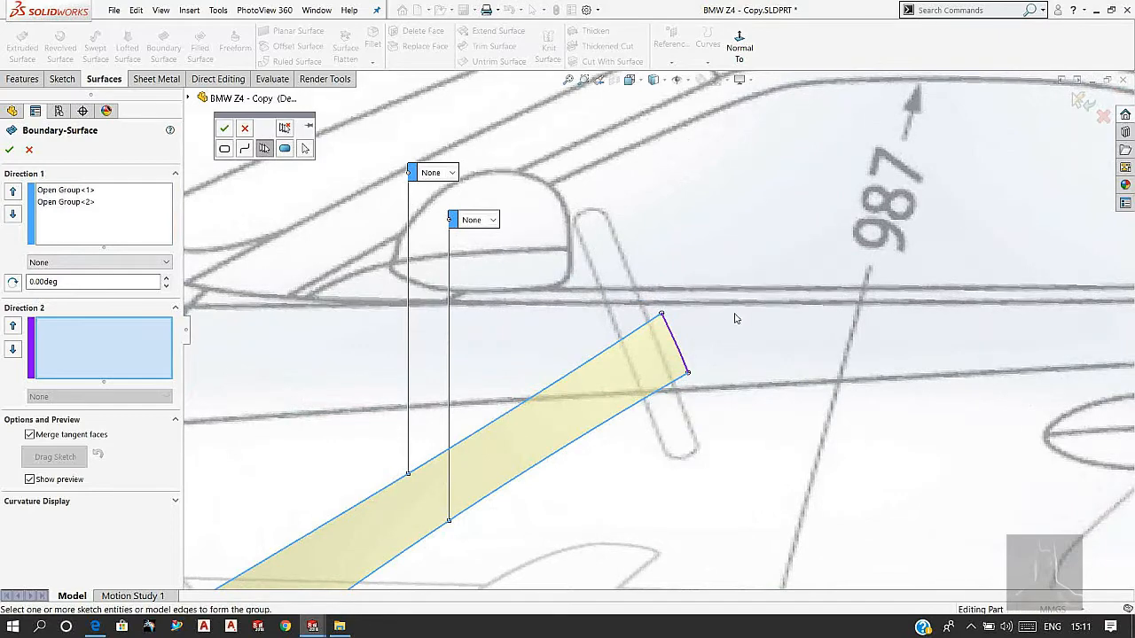
pyautogui.click(224, 131)
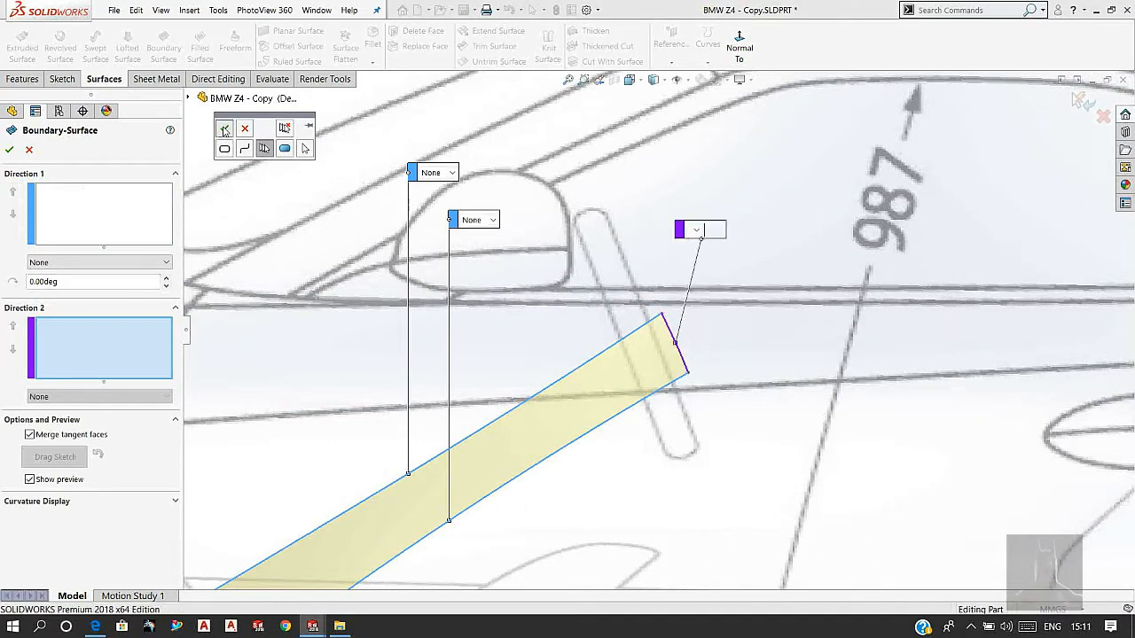
# Step: Add the two adjoining body edges at the pillar's base as the second Direction 2 curve and create the boundary surface
pyautogui.moveTo(612, 204); pyautogui.dragTo(636, 304, button='middle')
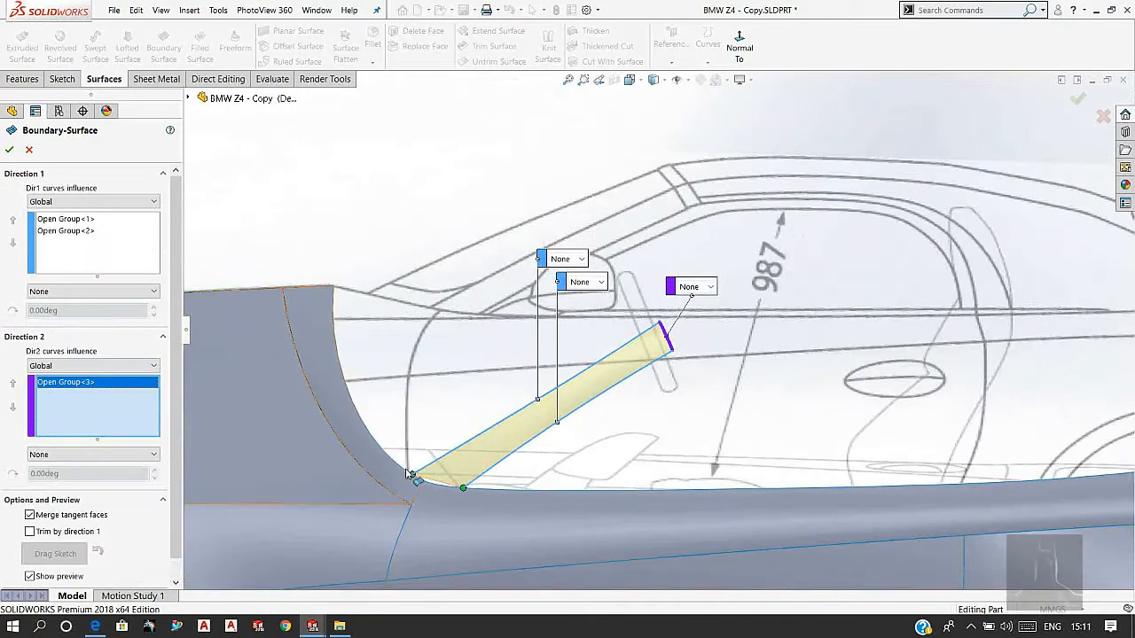
pyautogui.rightClick(396, 140)
pyautogui.click(426, 170)
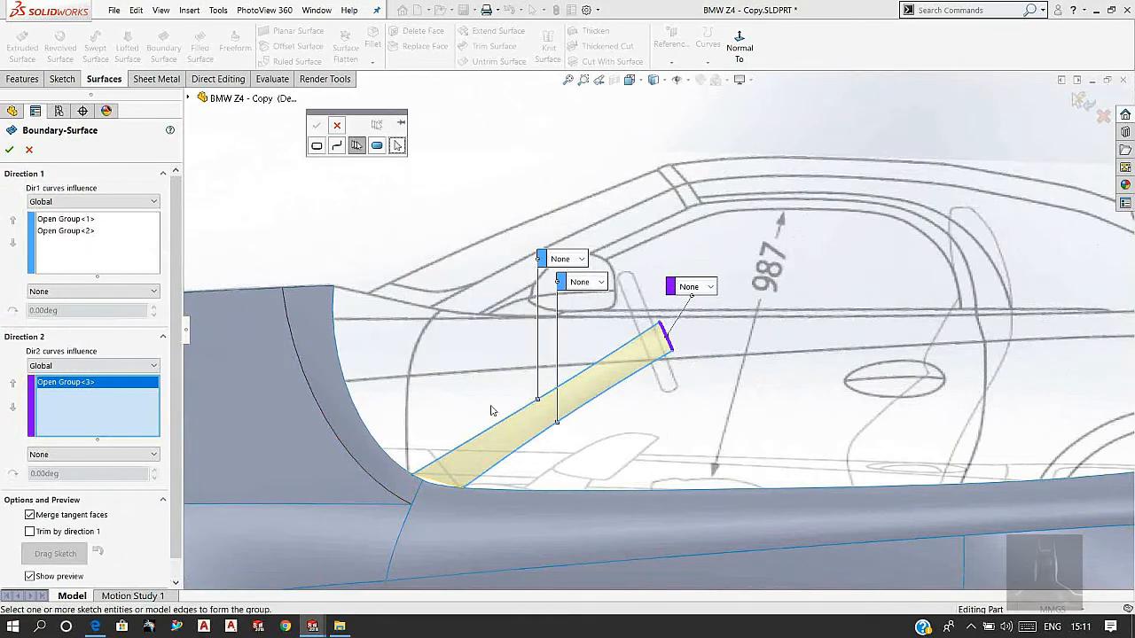
pyautogui.scroll(-5, 462, 469)
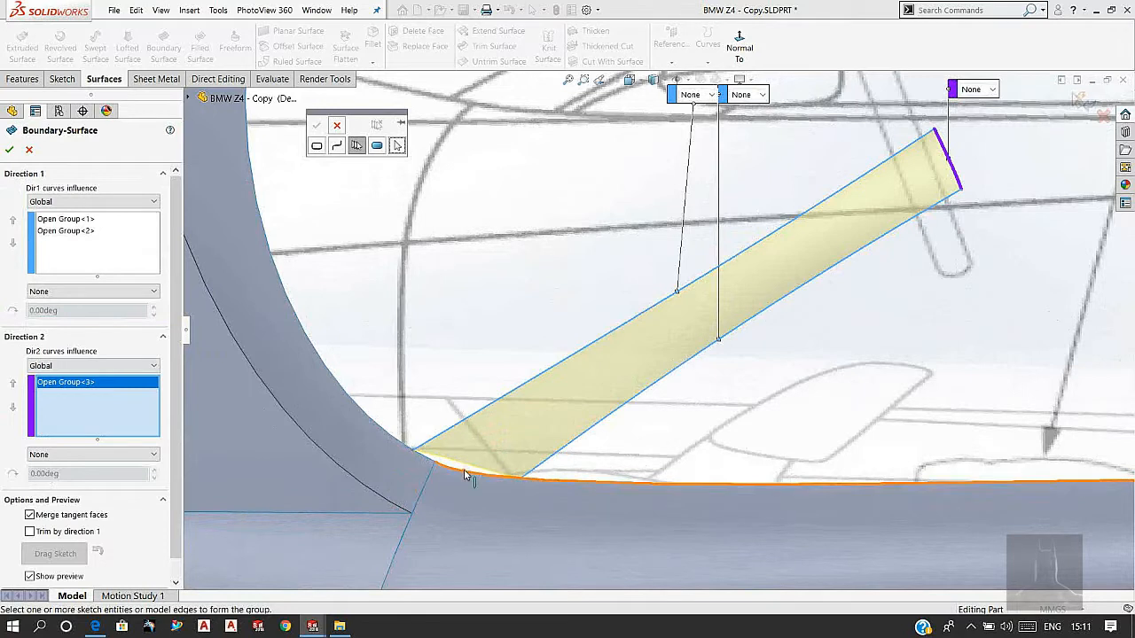
pyautogui.click(464, 469)
pyautogui.click(425, 460)
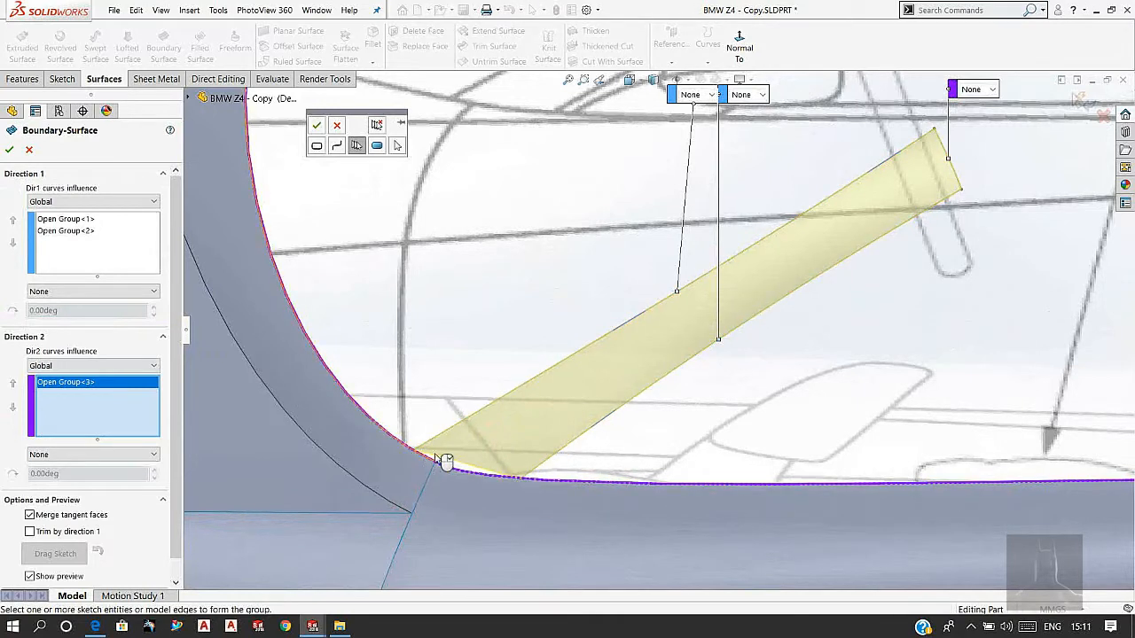
pyautogui.click(316, 126)
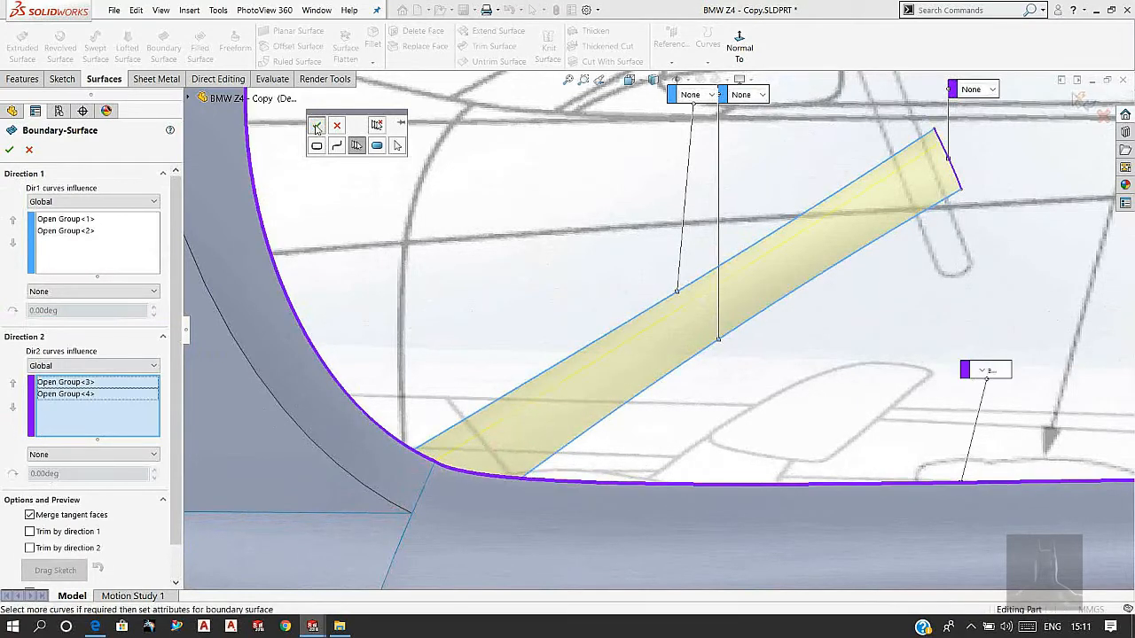
pyautogui.click(317, 126)
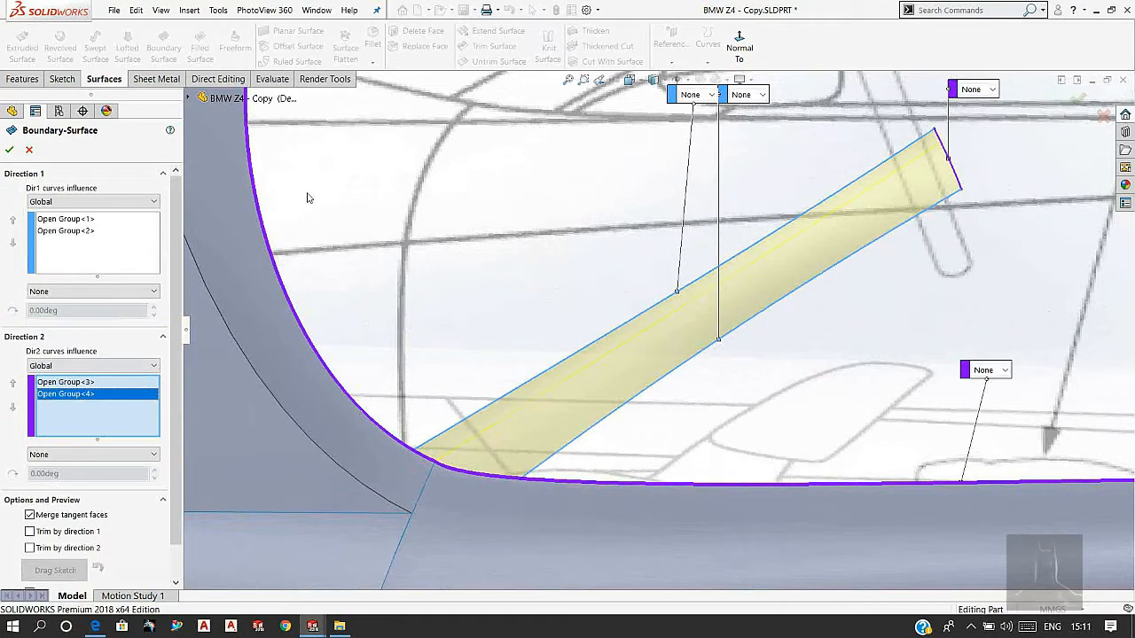
pyautogui.click(9, 149)
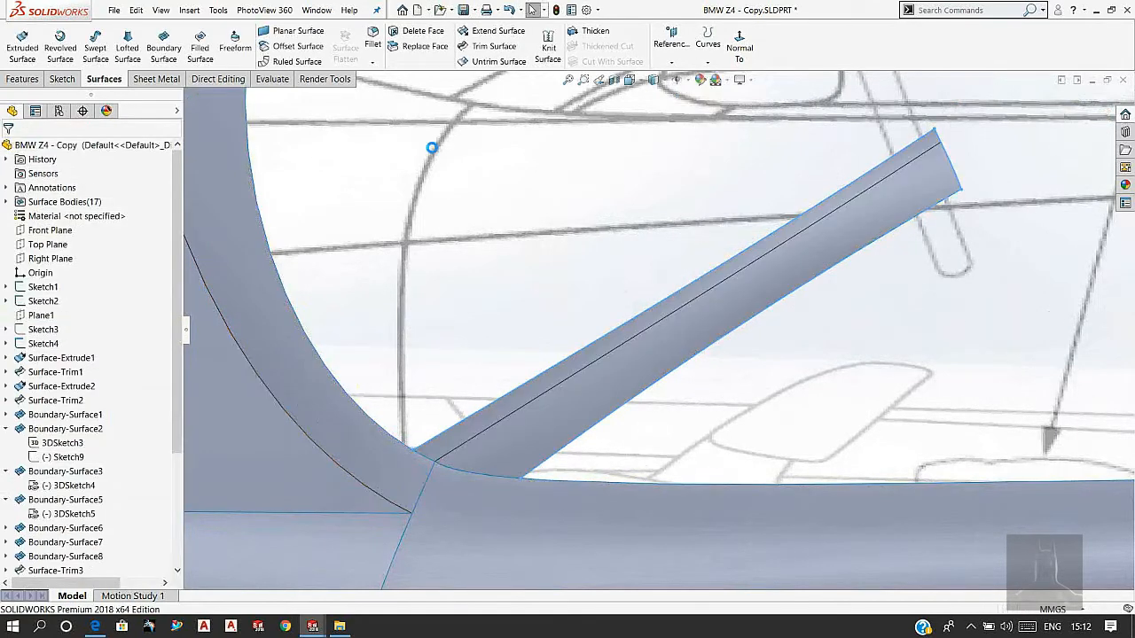
# Step: Sketch a two-point spline on the Right Plane along the blueprint's windshield line, from the hood's rear edge to the roof's front corner
pyautogui.scroll(5, 543, 259)
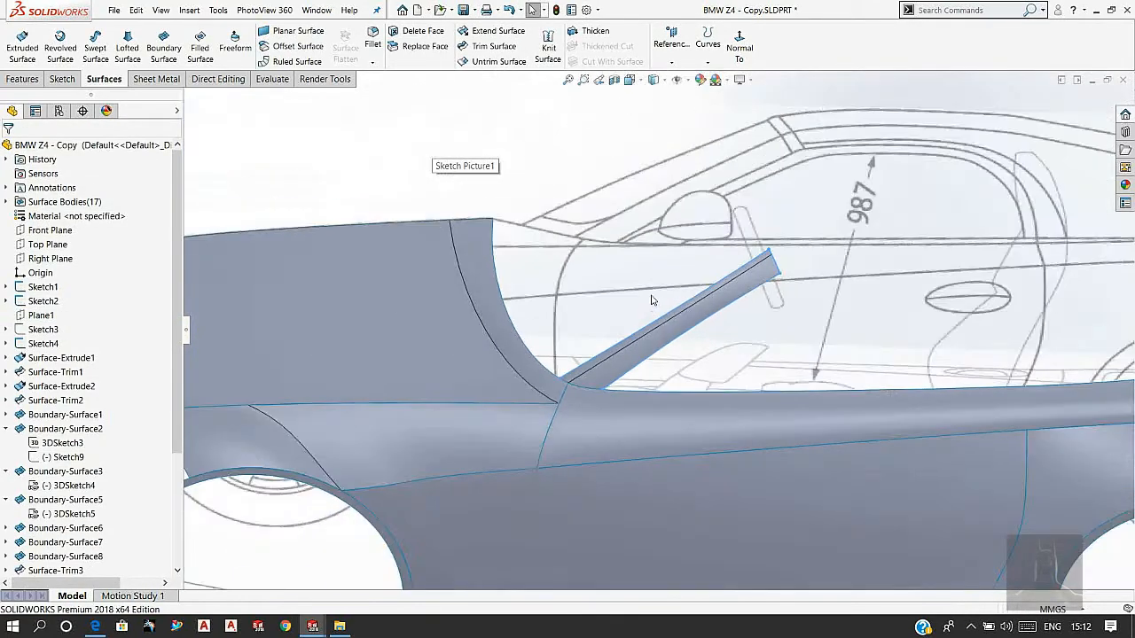
pyautogui.moveTo(681, 302); pyautogui.dragTo(697, 231, button='middle')
pyautogui.press('space')
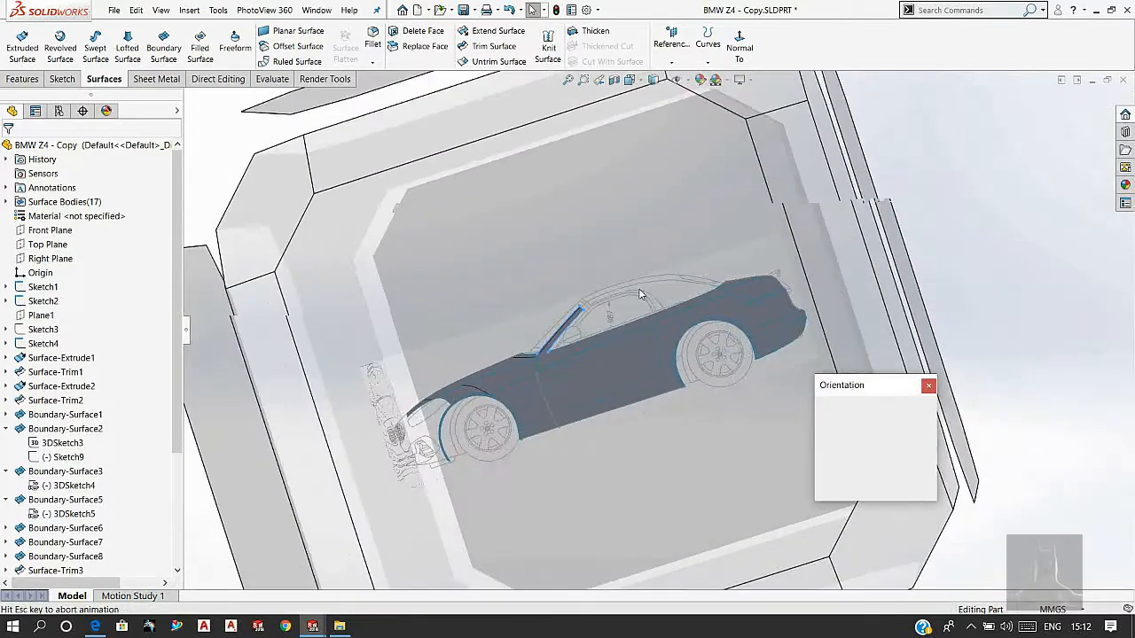
pyautogui.click(536, 333)
pyautogui.scroll(-3, 659, 256)
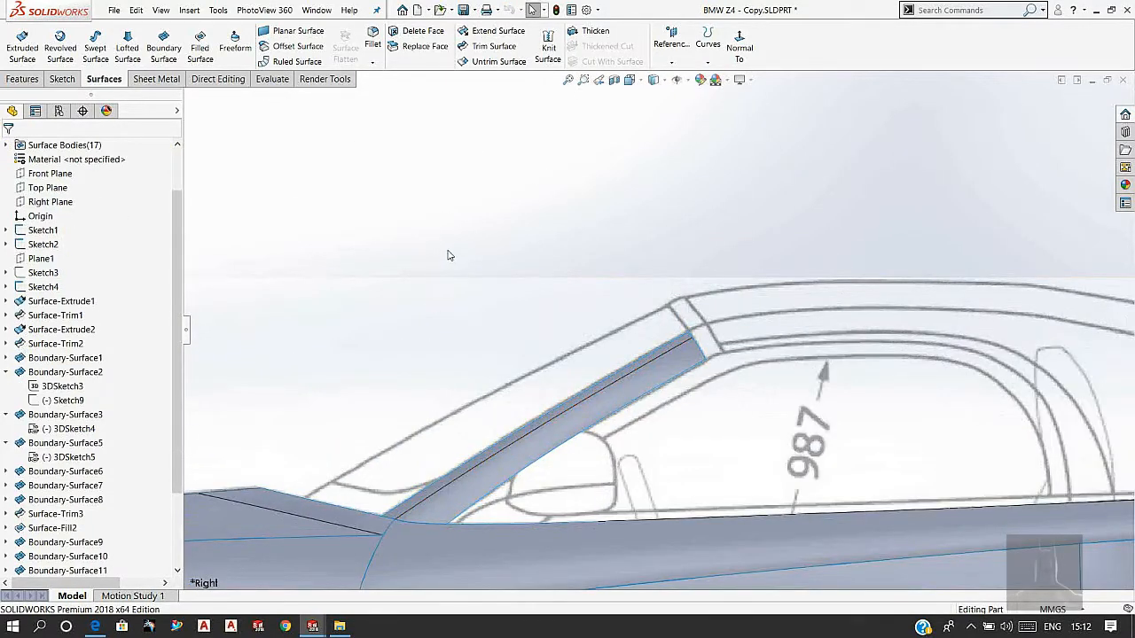
pyautogui.click(51, 201)
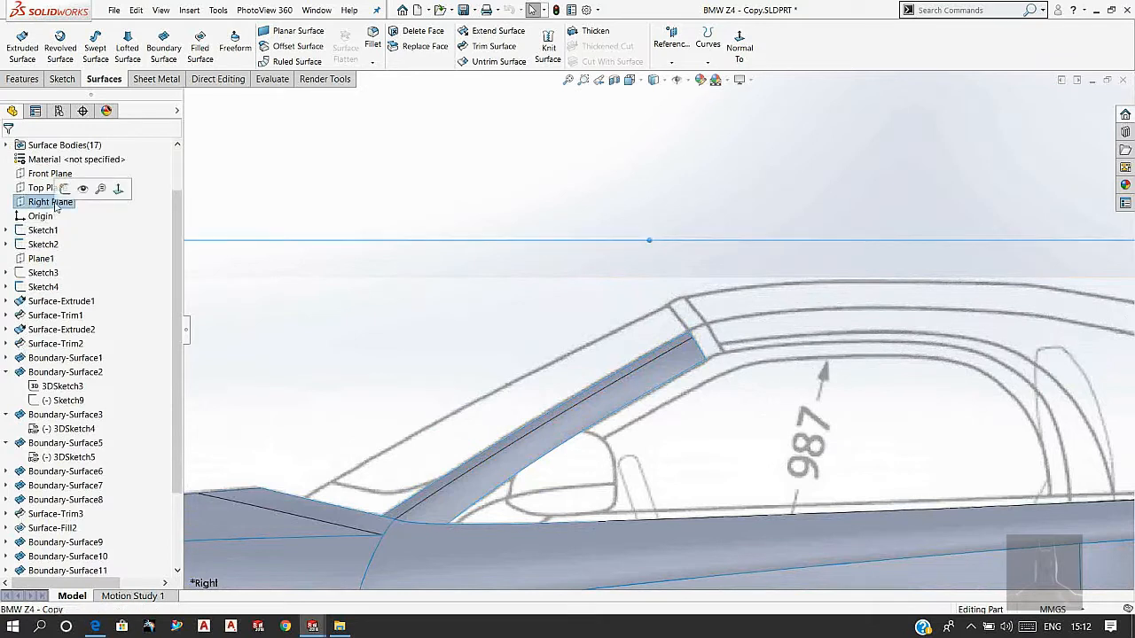
pyautogui.click(101, 188)
pyautogui.click(261, 177)
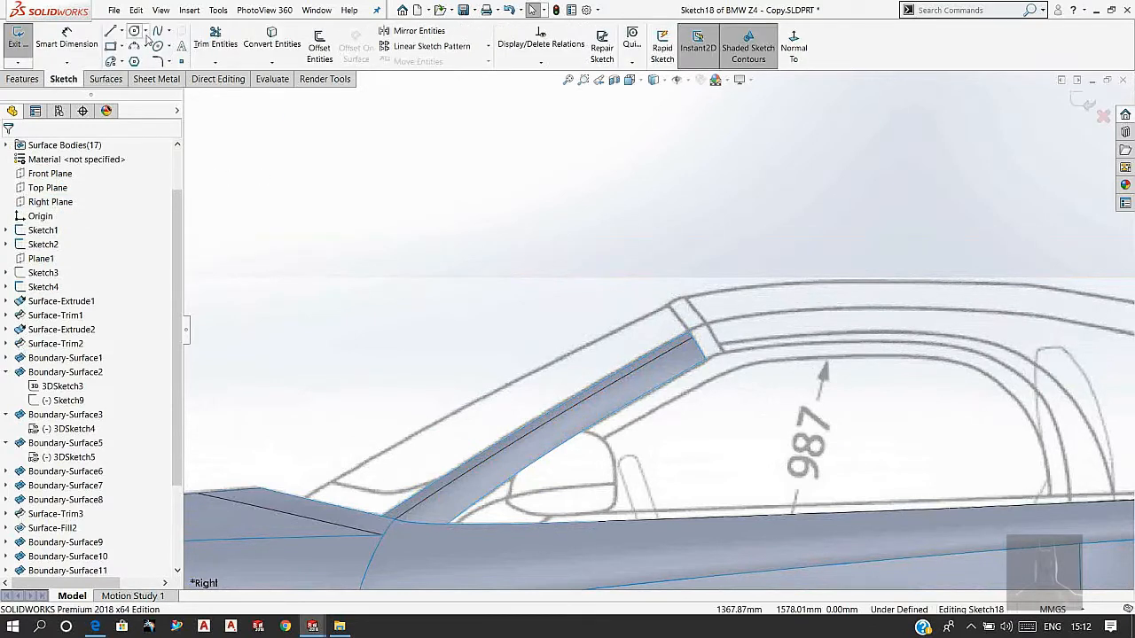
pyautogui.click(160, 31)
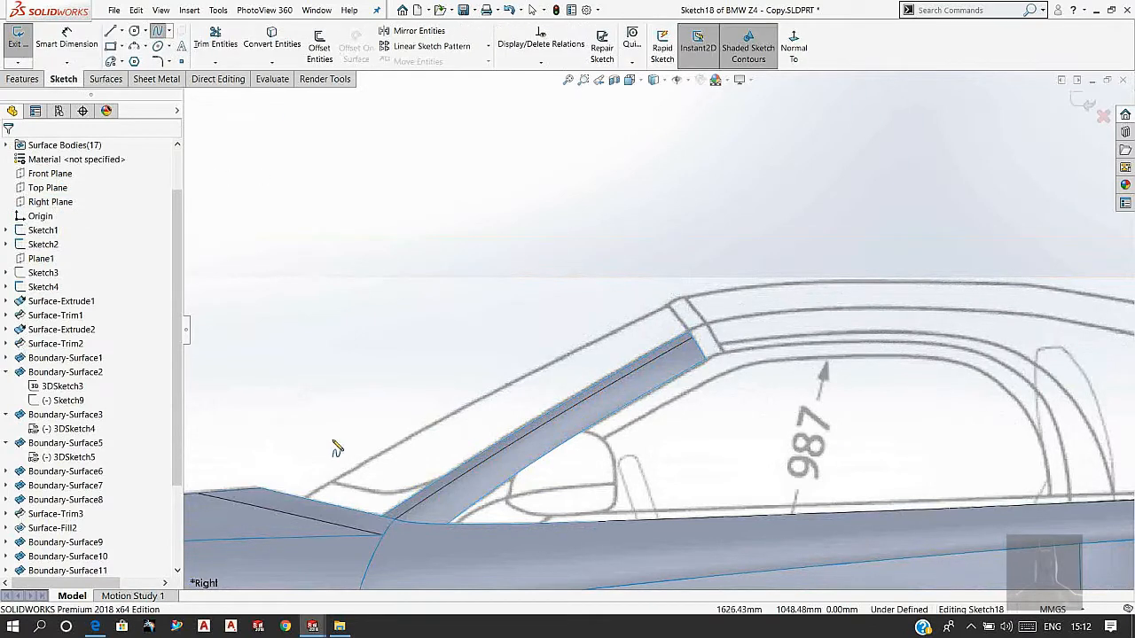
pyautogui.click(307, 504)
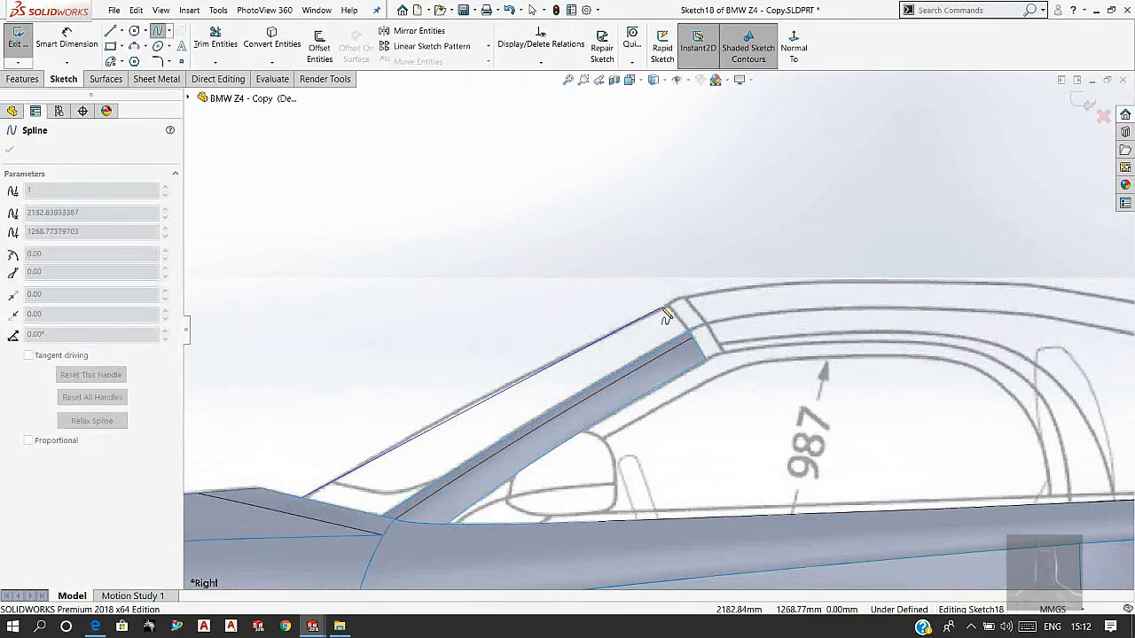
pyautogui.click(667, 306)
pyautogui.rightClick(510, 243)
pyautogui.click(525, 253)
# Step: Bow the windshield spline slightly upward with its lower tangent handle to follow the side blueprint
pyautogui.scroll(-4, 573, 420)
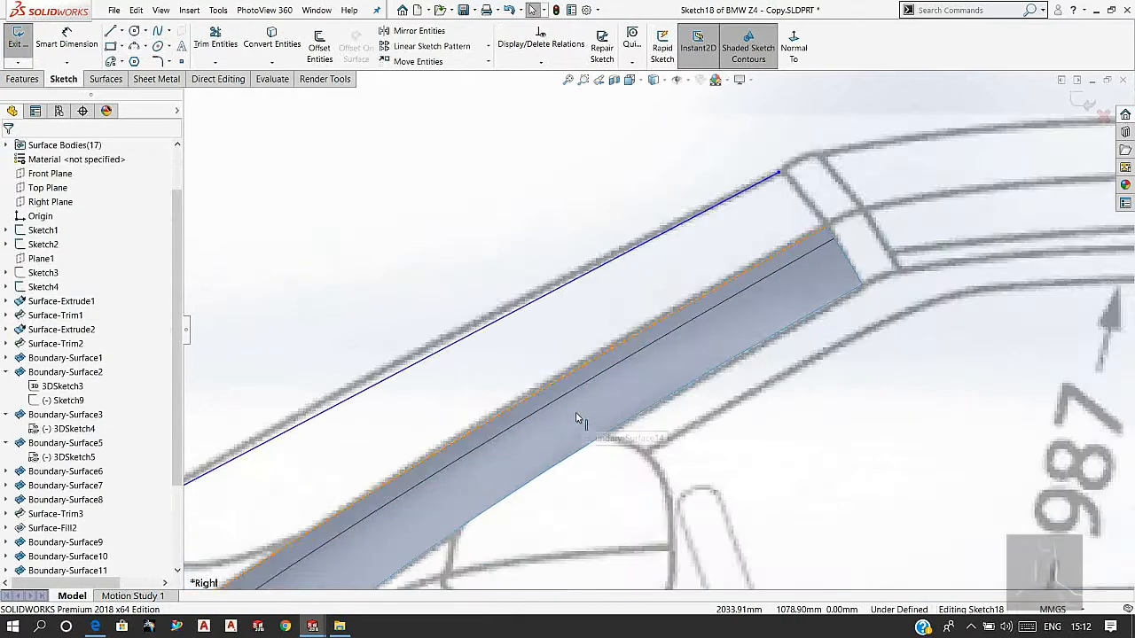
pyautogui.click(422, 356)
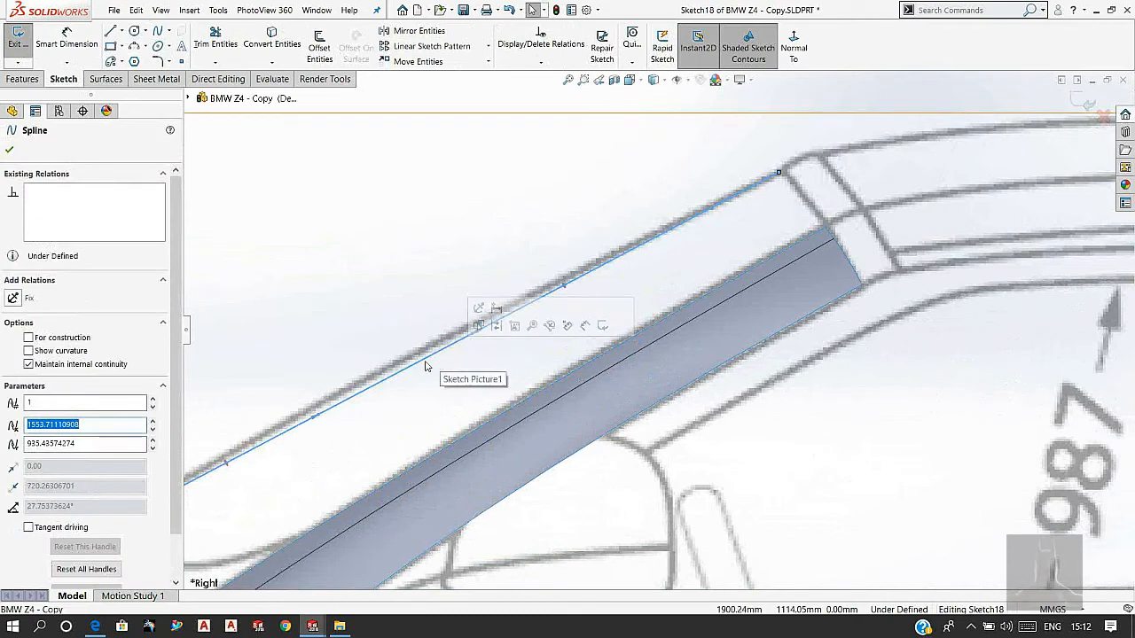
pyautogui.moveTo(316, 416); pyautogui.dragTo(314, 401)
pyautogui.click(355, 327)
pyautogui.scroll(5, 396, 345)
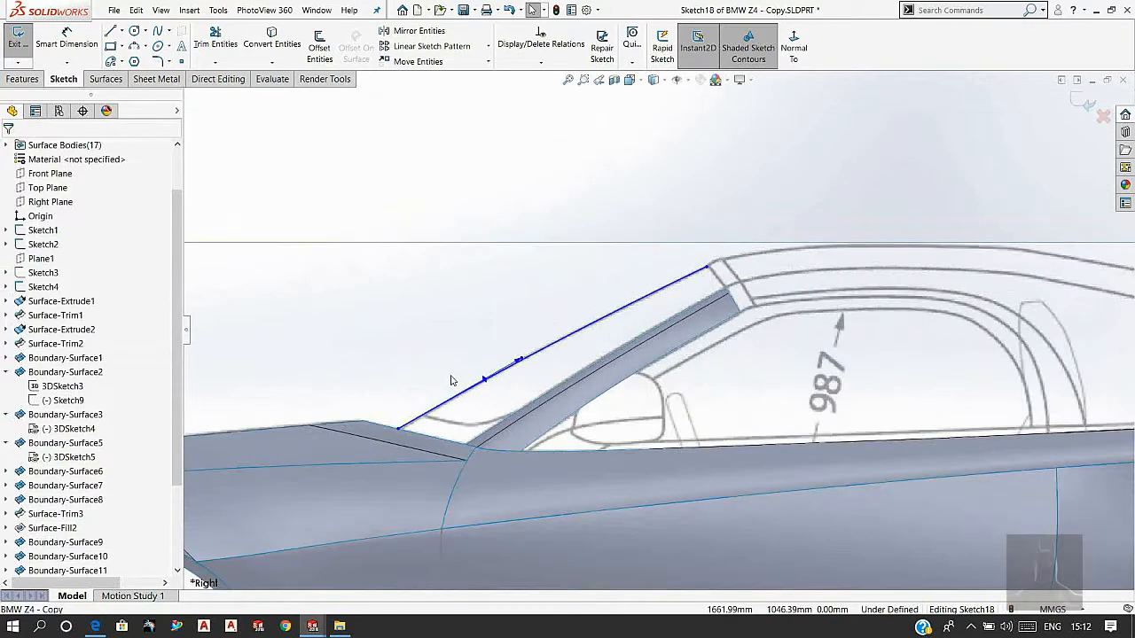
# Step: Check the windshield spline's lower end against the side blueprint and finish the Right Plane sketch
pyautogui.scroll(-5, 441, 427)
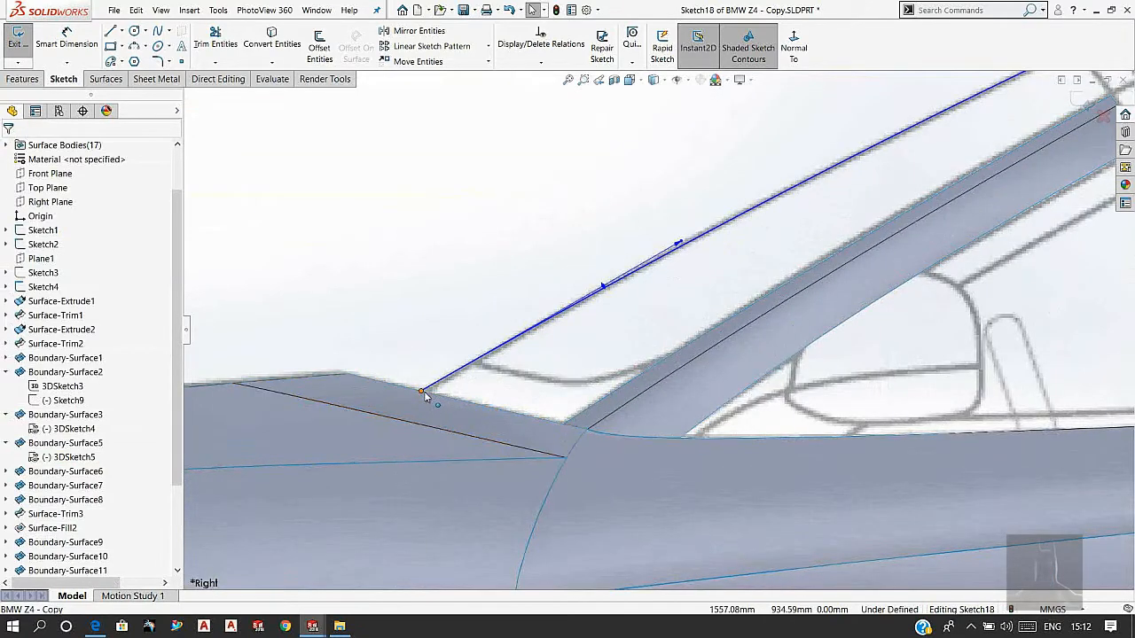
pyautogui.click(422, 395)
pyautogui.click(391, 264)
pyautogui.scroll(5, 611, 282)
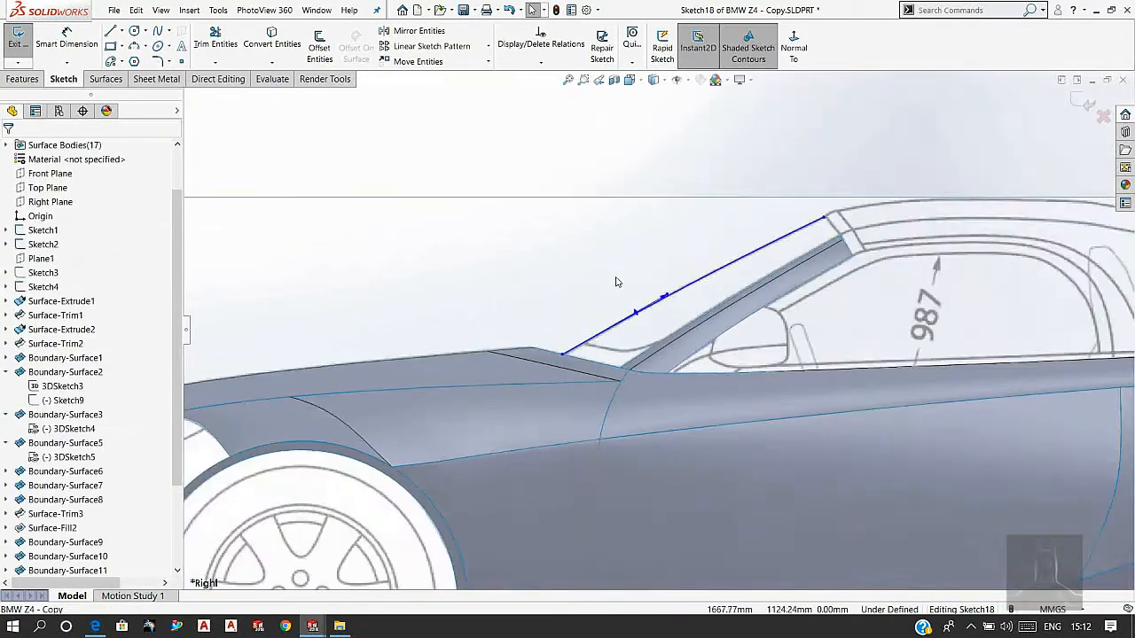
pyautogui.scroll(-3, 851, 208)
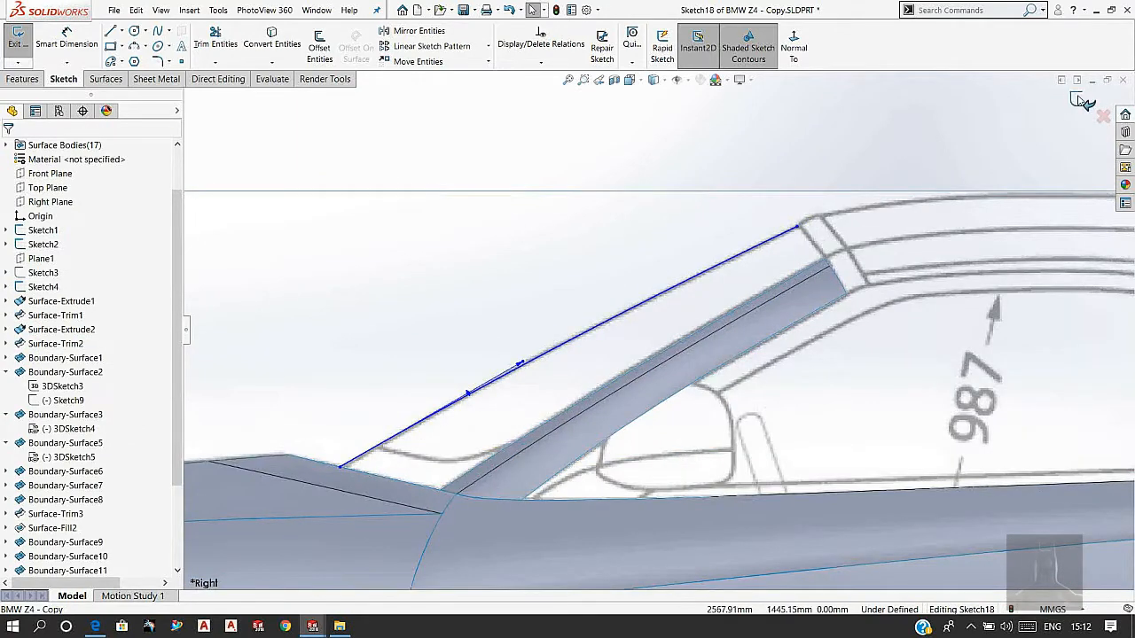
pyautogui.scroll(3, 729, 274)
# Step: Start a 3D sketch and draw a two-point spline from the pillar's top corner to the windshield profile's upper end
pyautogui.moveTo(759, 307)
pyautogui.mouseDown(button='middle')
pyautogui.moveTo(712, 276)
pyautogui.moveTo(684, 358)
pyautogui.mouseUp(button='middle')
pyautogui.moveTo(822, 205); pyautogui.dragTo(672, 300, button='middle')
pyautogui.scroll(4, 822, 111)
pyautogui.scroll(-4, 671, 301)
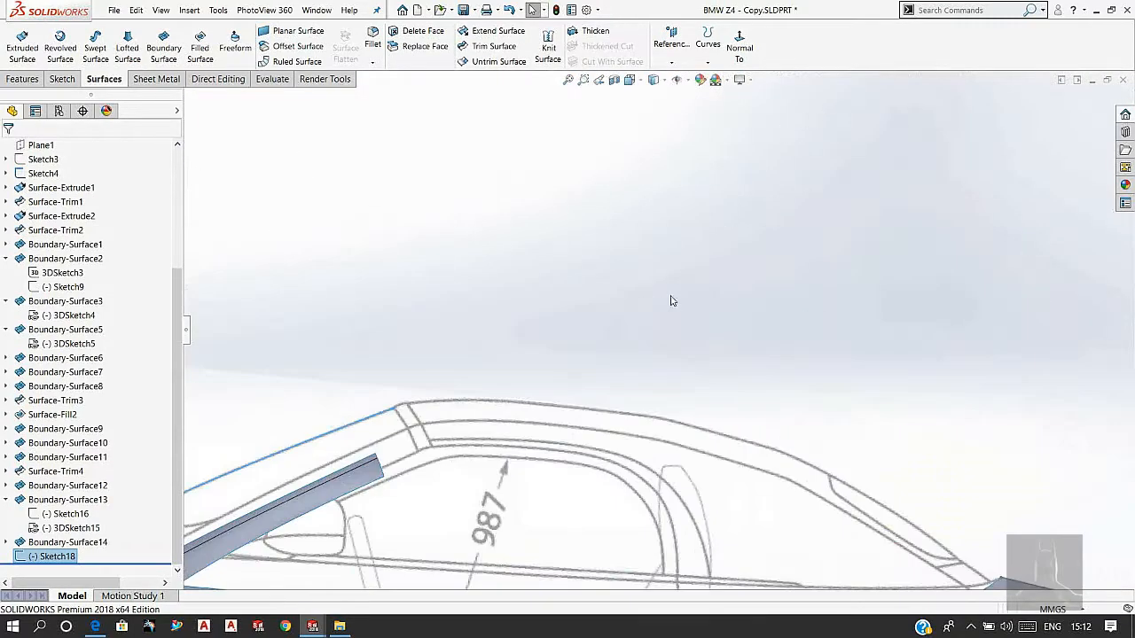
pyautogui.click(64, 80)
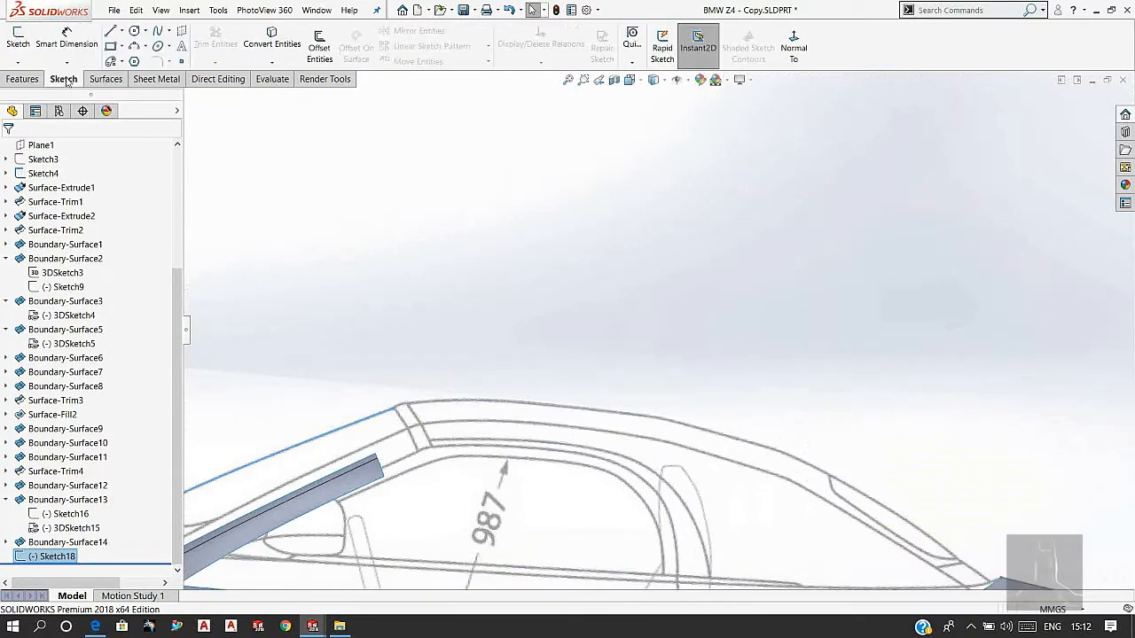
pyautogui.click(18, 63)
pyautogui.click(44, 91)
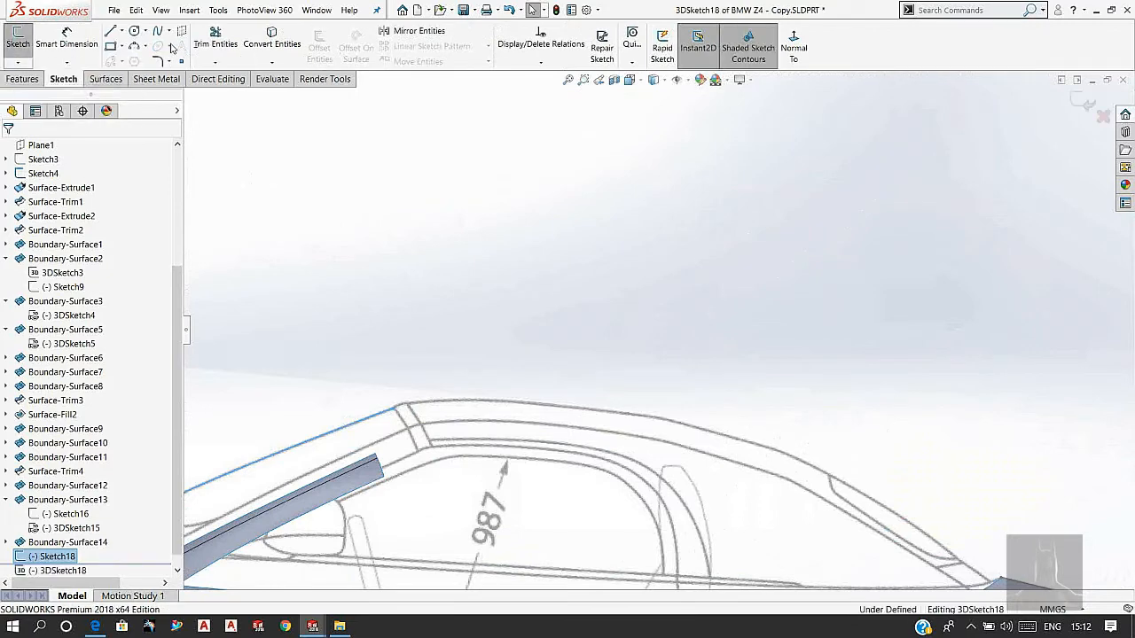
pyautogui.scroll(-3, 398, 436)
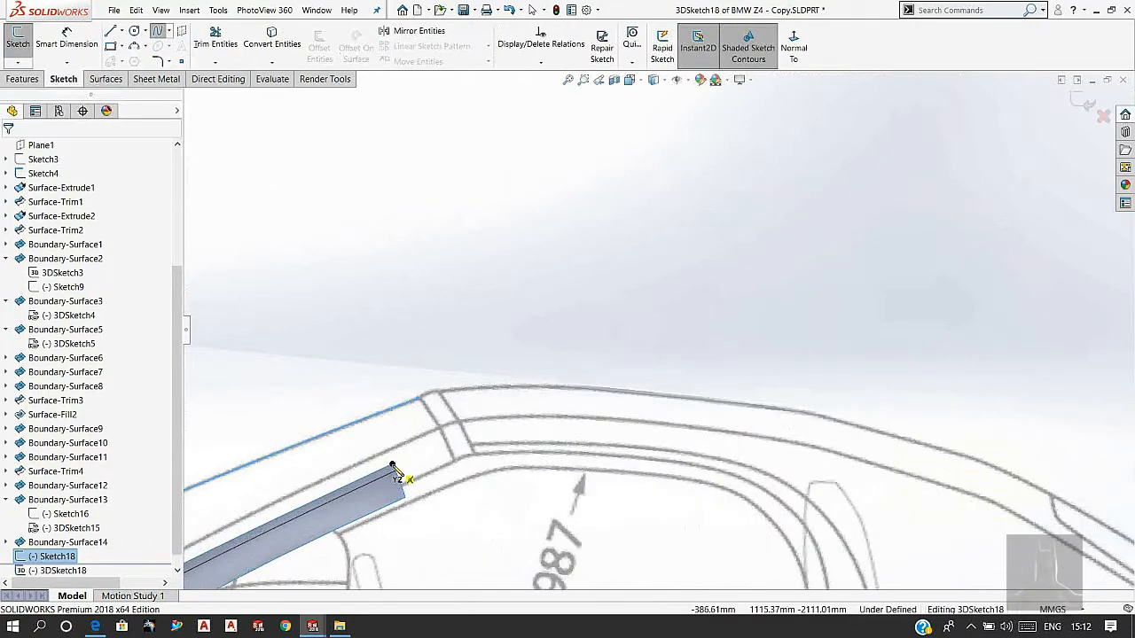
pyautogui.click(419, 399)
pyautogui.rightClick(403, 318)
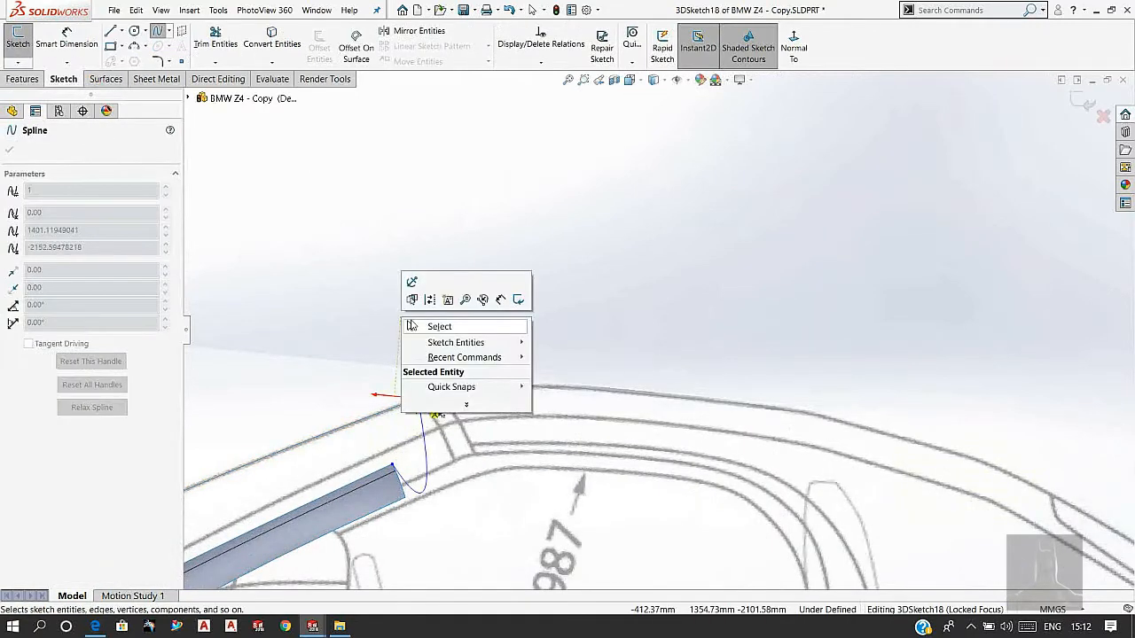
pyautogui.click(428, 326)
# Step: Bow the upper windshield spline upward in the front view and constrain its centreline tangent handle Along X
pyautogui.scroll(1, 477, 406)
pyautogui.scroll(3, 477, 406)
pyautogui.moveTo(523, 399); pyautogui.dragTo(663, 393, button='middle')
pyautogui.press('space')
pyautogui.click(461, 425)
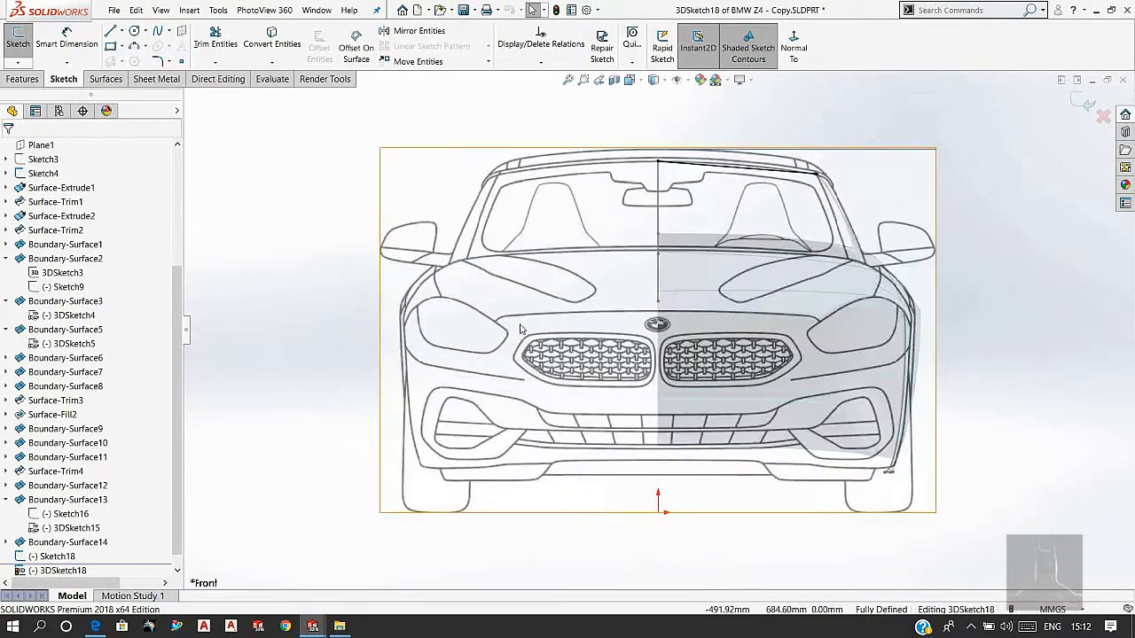
pyautogui.scroll(-2, 706, 127)
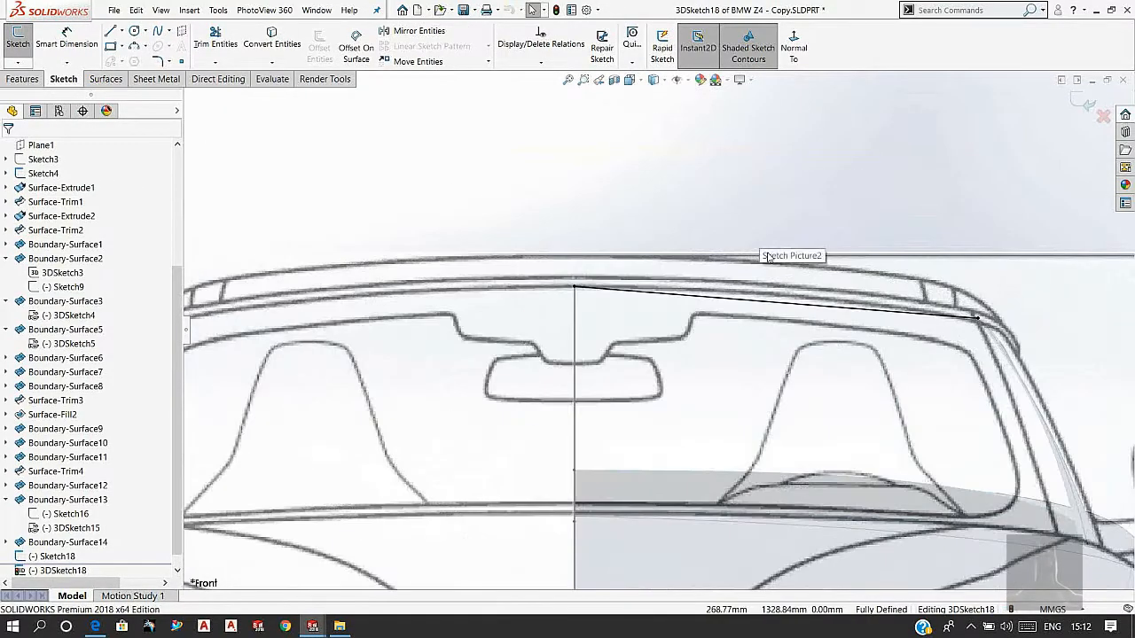
pyautogui.click(755, 304)
pyautogui.moveTo(744, 297); pyautogui.dragTo(742, 285)
pyautogui.click(16, 301)
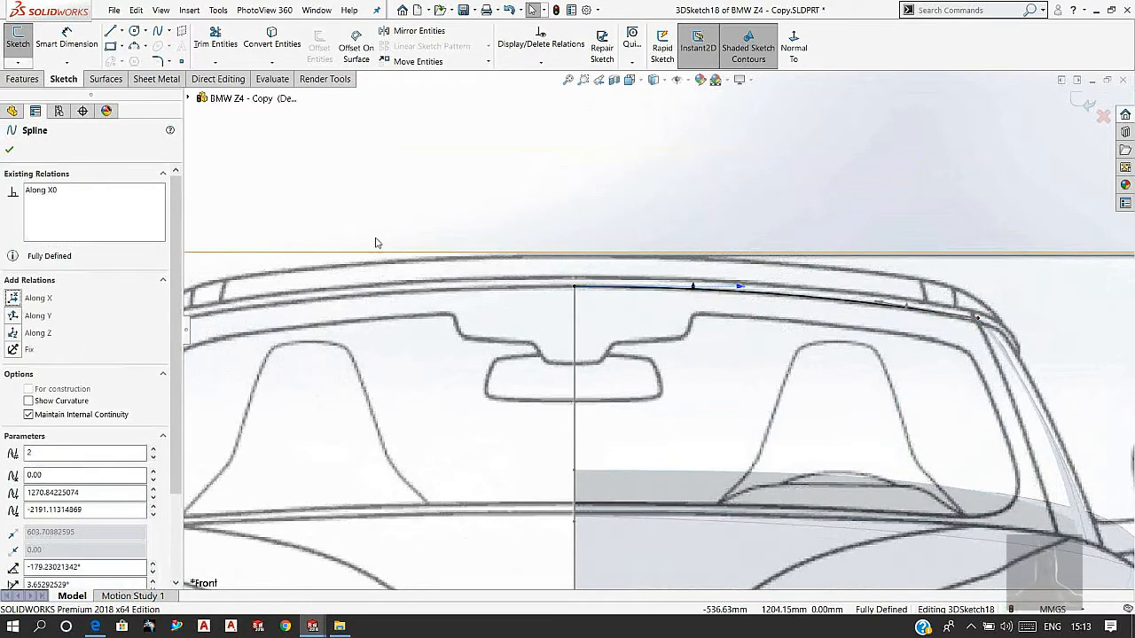
# Step: Adjust the upper spline's pillar-end tangent handle to follow the front blueprint's roof edge and exit the 3D sketch
pyautogui.click(720, 205)
pyautogui.scroll(-3, 1020, 275)
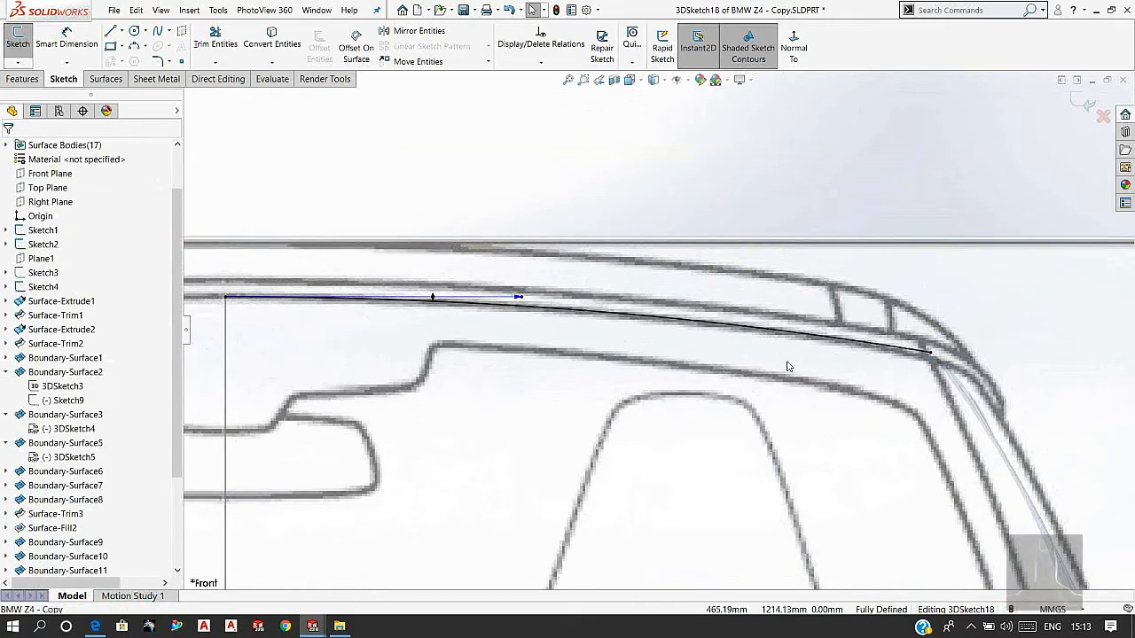
pyautogui.click(809, 340)
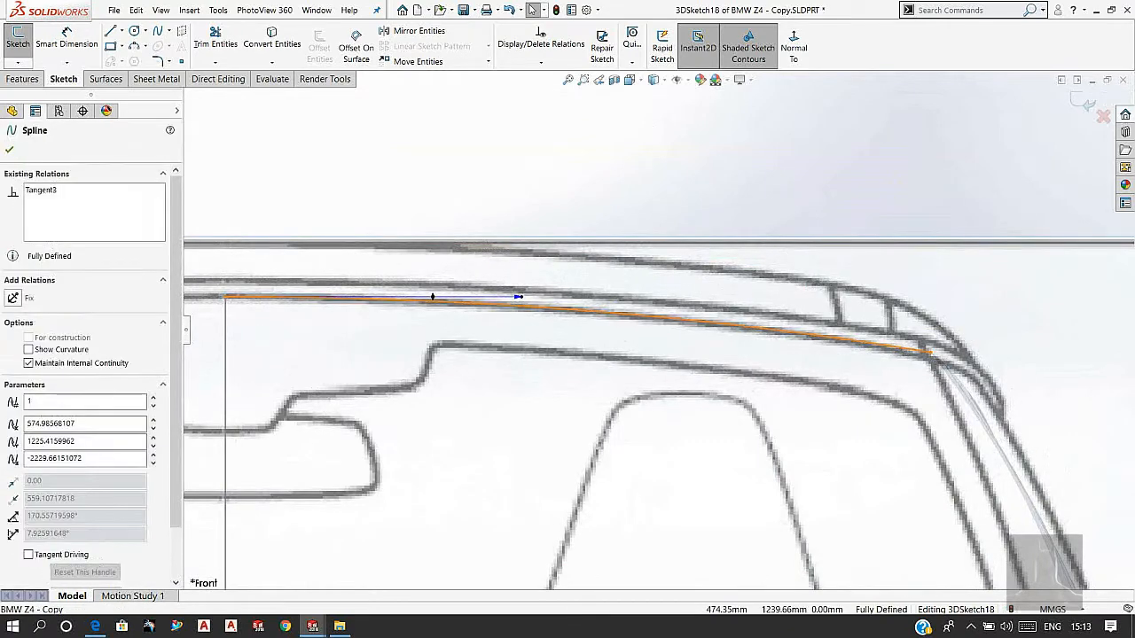
pyautogui.click(753, 326)
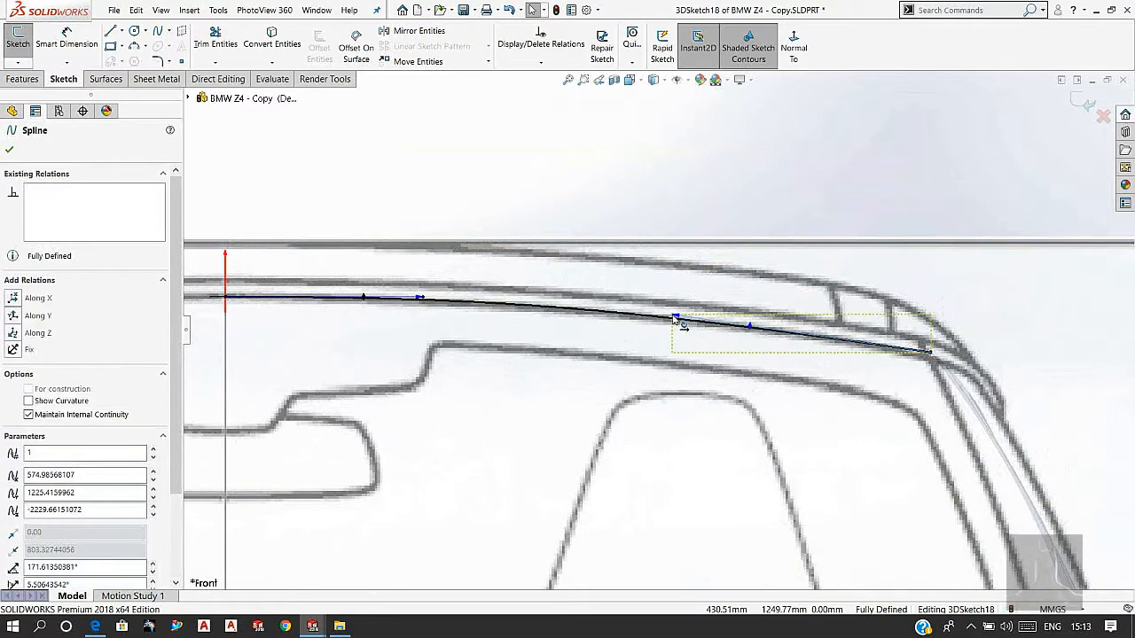
pyautogui.click(945, 198)
pyautogui.click(1081, 101)
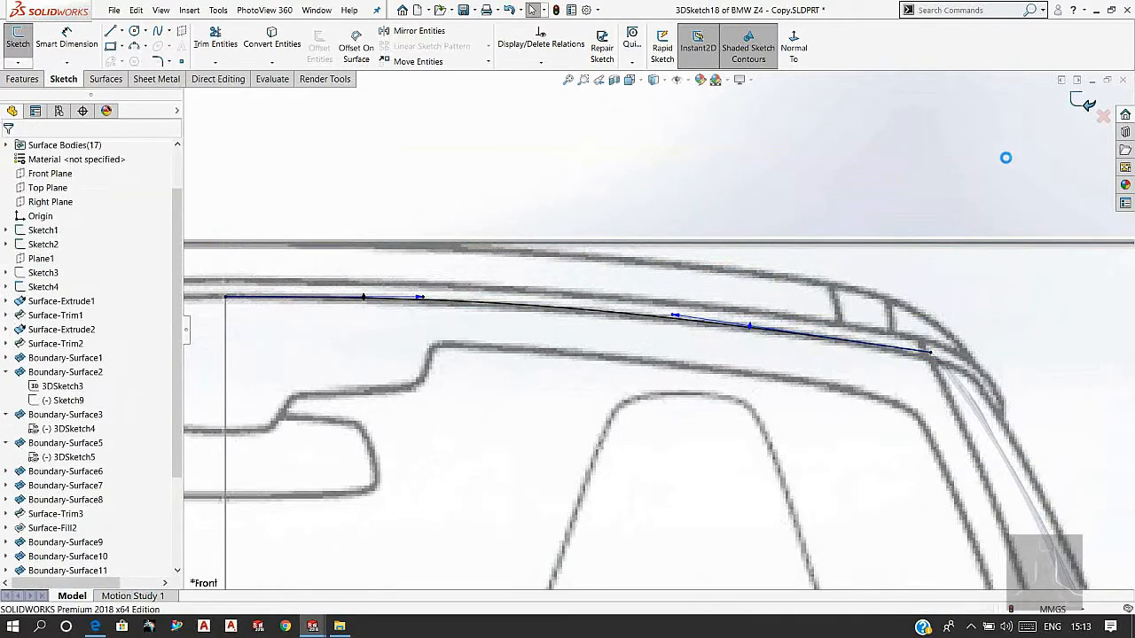
# Step: Reopen the 3D sketch in the top view, shorten the upper spline's centreline tangent handle slightly, and exit the sketch
pyautogui.moveTo(706, 271)
pyautogui.mouseDown(button='middle')
pyautogui.moveTo(692, 302)
pyautogui.moveTo(593, 347)
pyautogui.moveTo(523, 505)
pyautogui.moveTo(460, 601)
pyautogui.mouseUp(button='middle')
pyautogui.press('space')
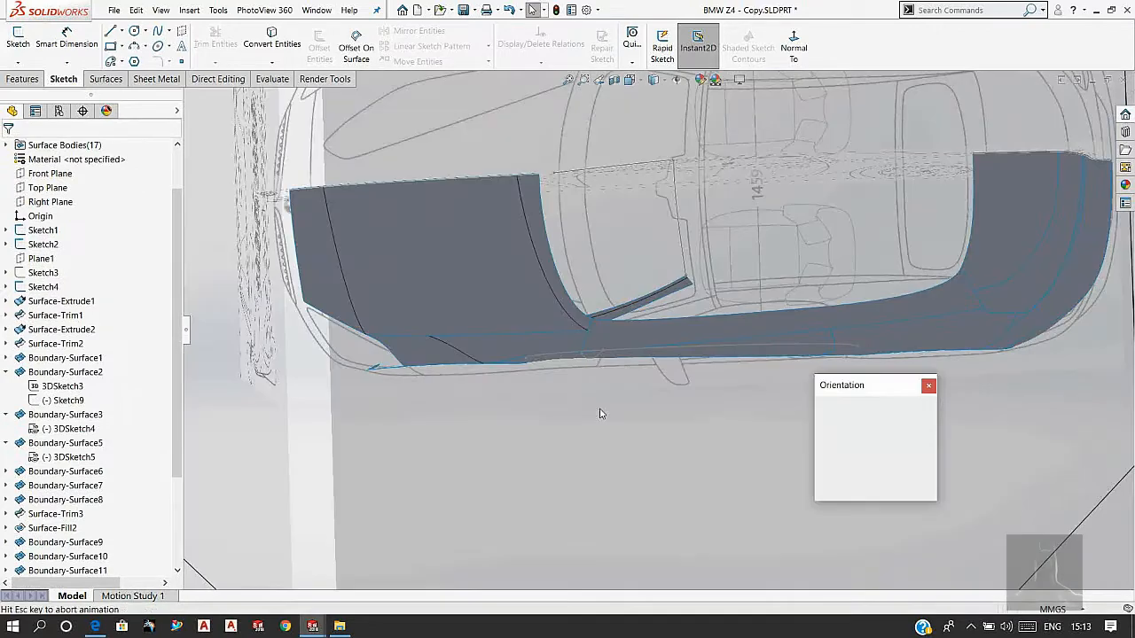
pyautogui.click(547, 378)
pyautogui.scroll(-5, 687, 368)
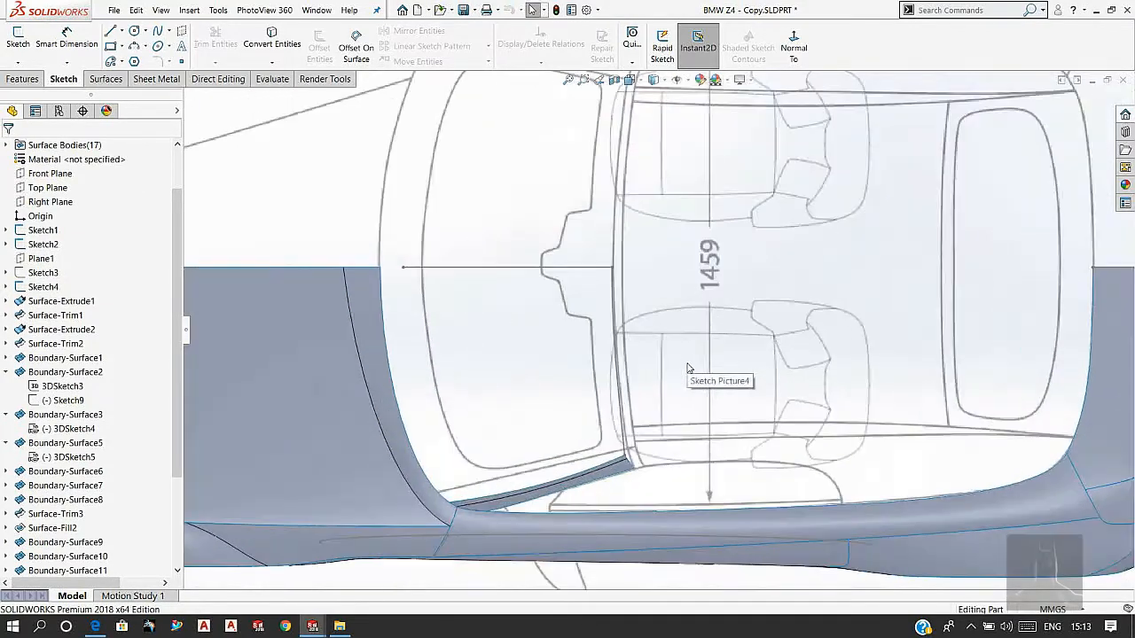
pyautogui.doubleClick(620, 394)
pyautogui.click(654, 336)
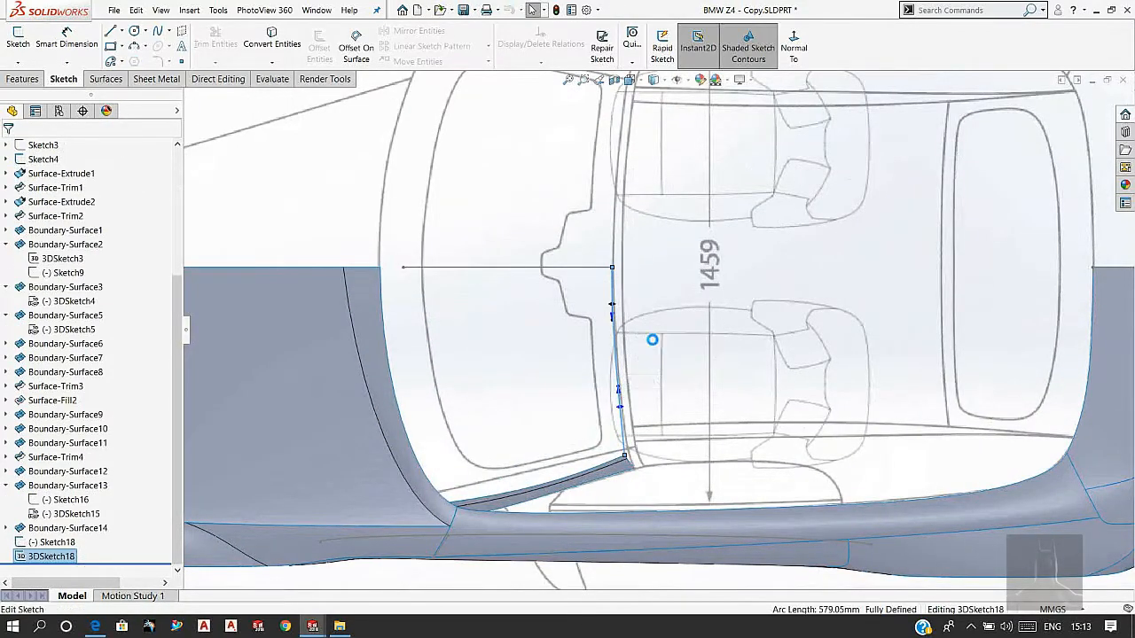
pyautogui.scroll(-2, 635, 384)
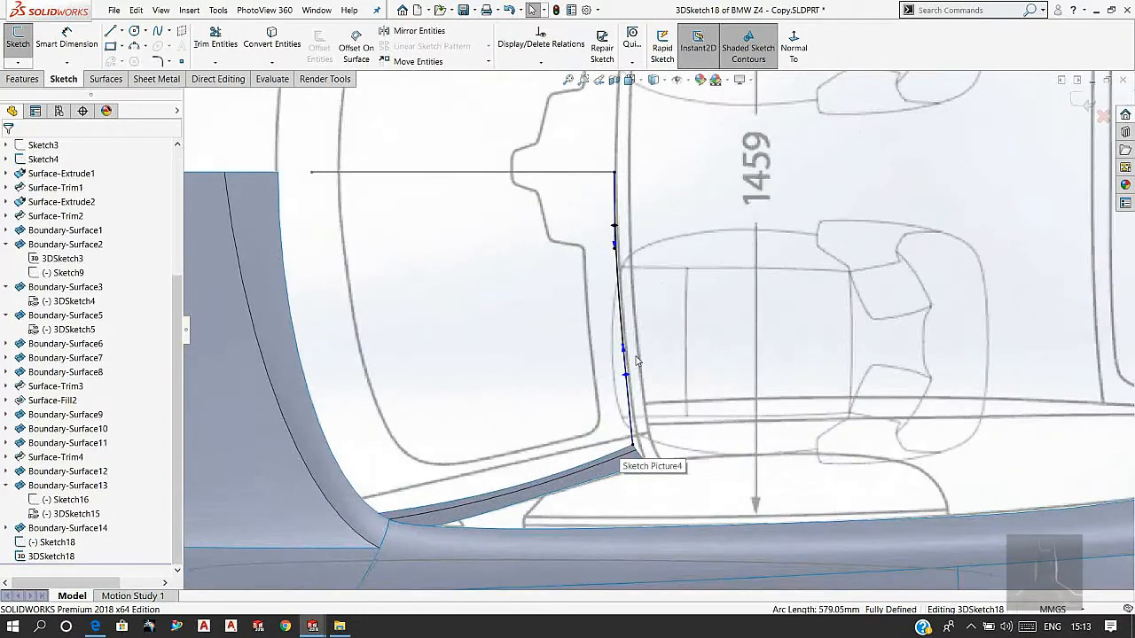
pyautogui.scroll(-2, 635, 361)
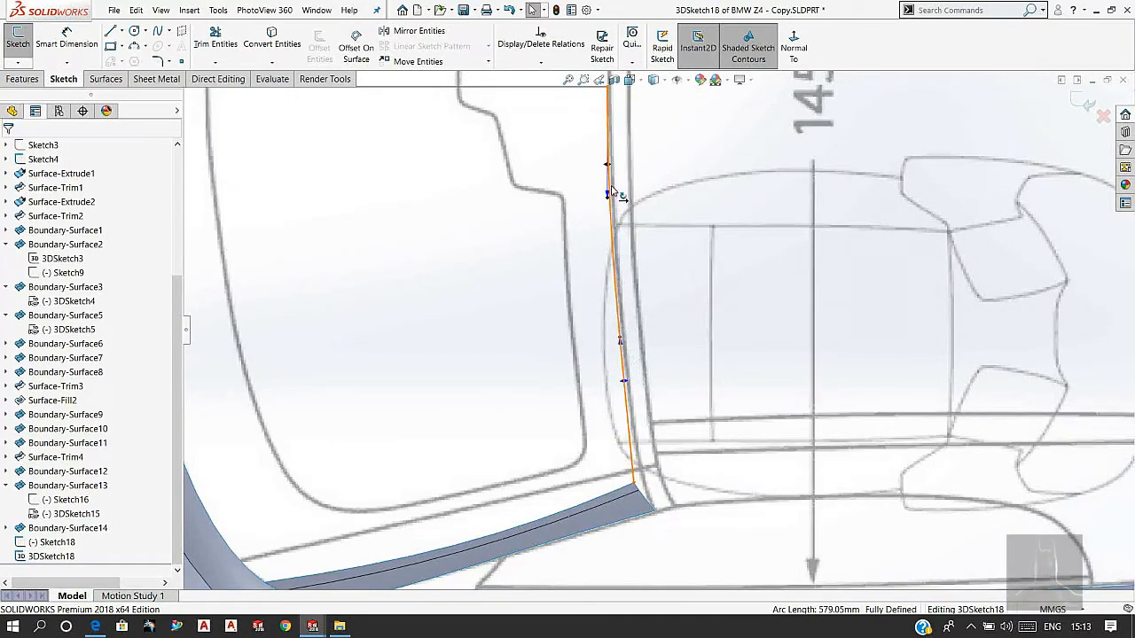
pyautogui.click(612, 191)
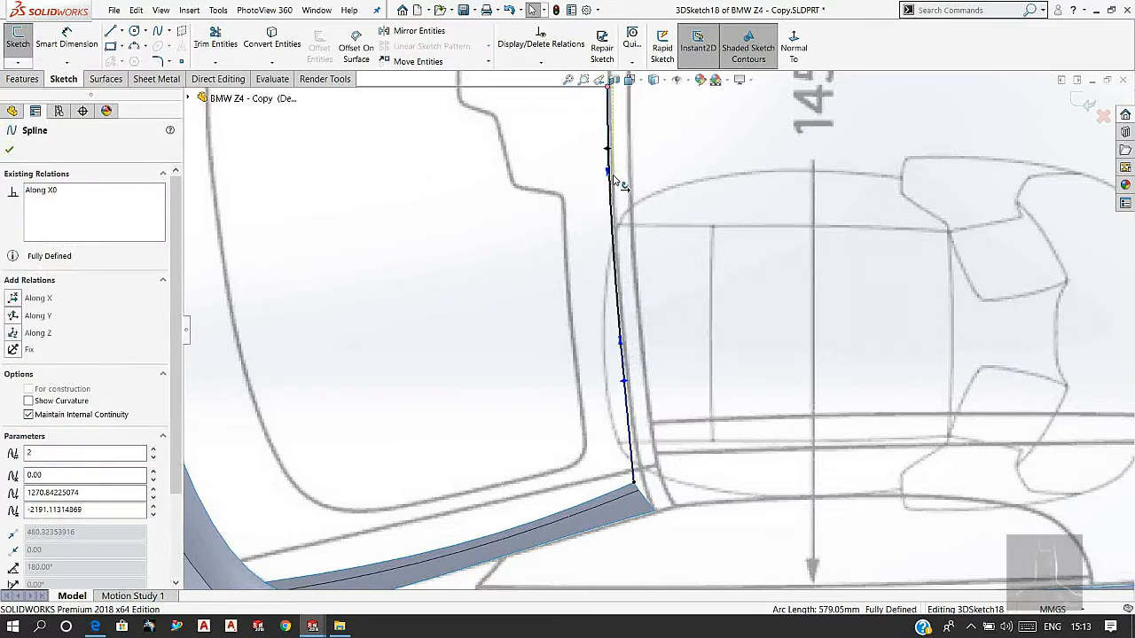
pyautogui.click(1085, 105)
# Step: Edit the 3D sketch again and draw a two-point spline from the windshield profile's lower end to the pillar's base corner
pyautogui.scroll(3, 641, 298)
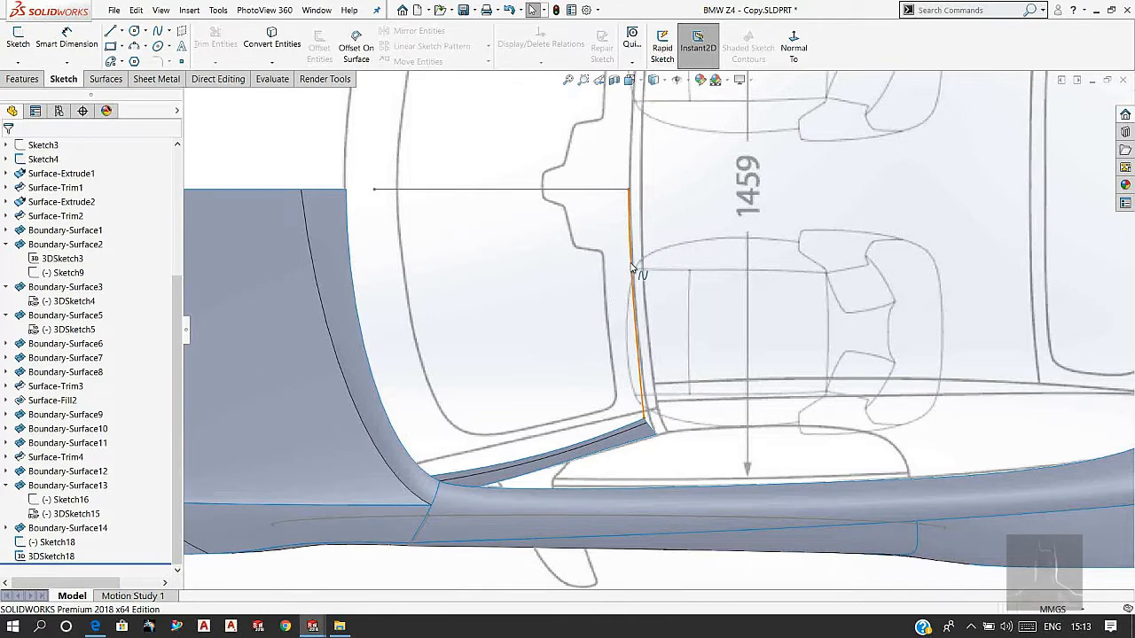
pyautogui.click(632, 266)
pyautogui.click(665, 209)
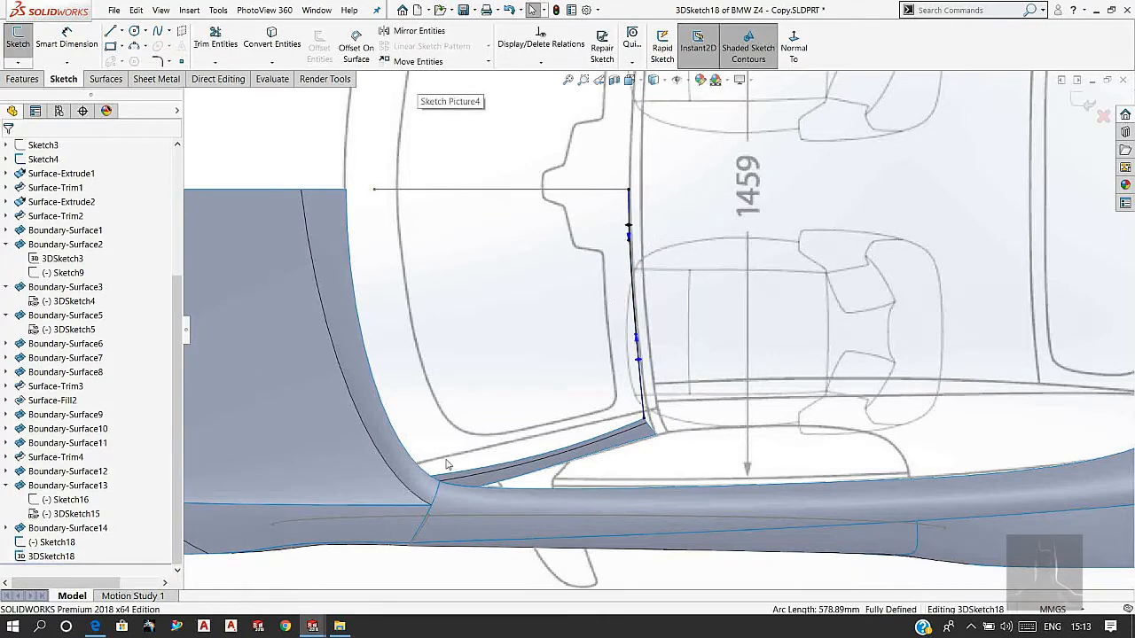
pyautogui.moveTo(448, 429)
pyautogui.mouseDown(button='middle')
pyautogui.moveTo(441, 406)
pyautogui.moveTo(444, 446)
pyautogui.mouseUp(button='middle')
pyautogui.press('space')
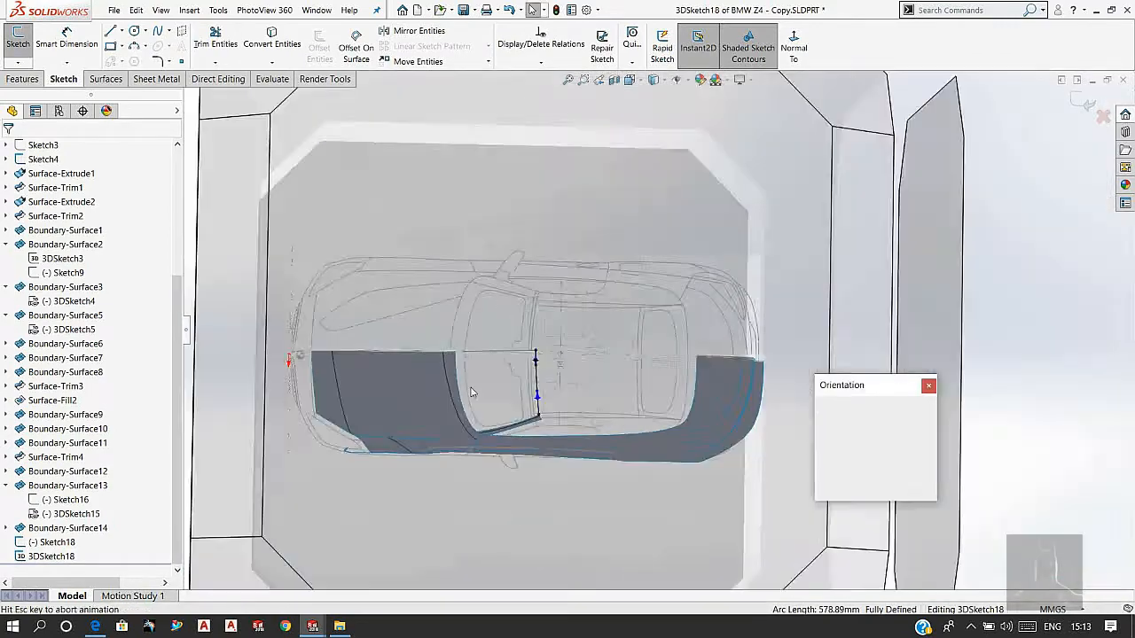
pyautogui.click(474, 394)
pyautogui.scroll(-1, 470, 271)
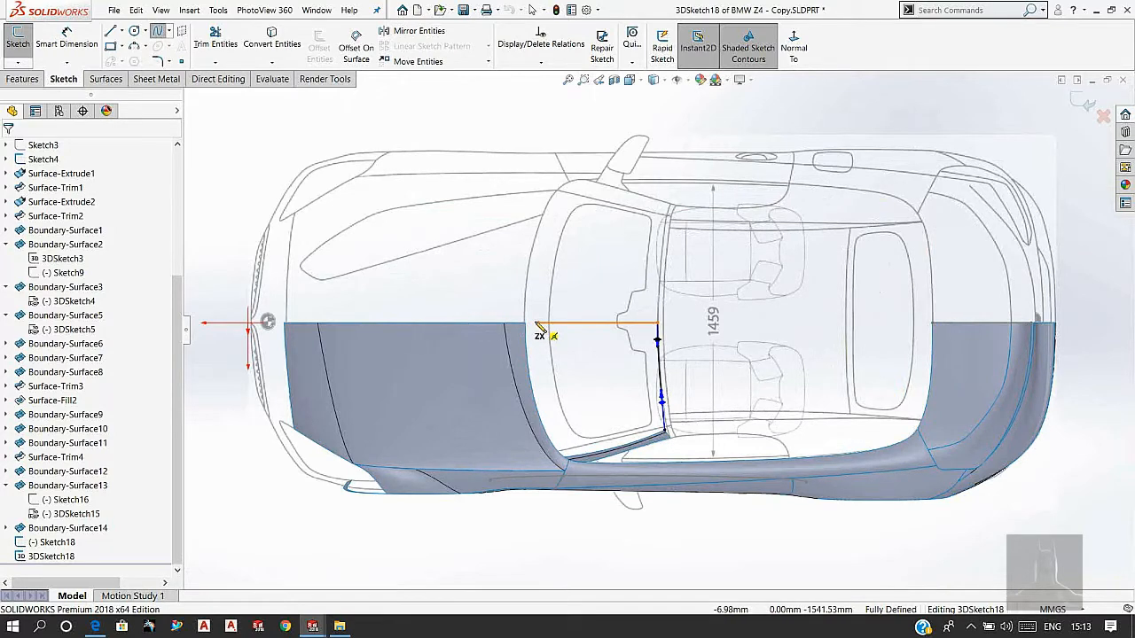
pyautogui.scroll(-4, 540, 330)
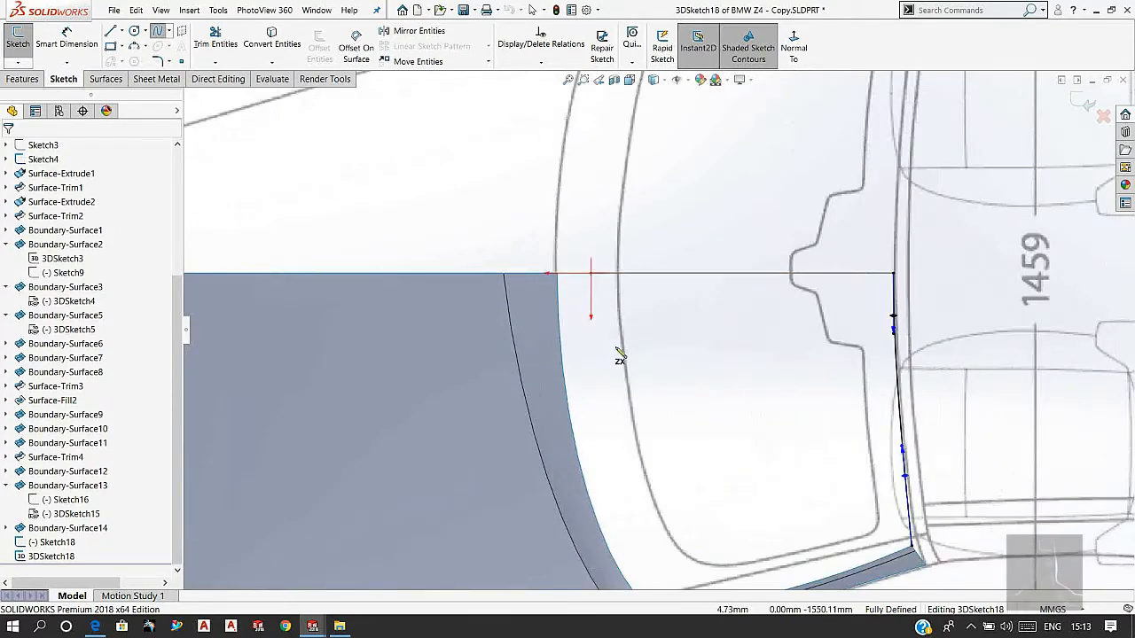
pyautogui.click(620, 354)
pyautogui.scroll(3, 611, 457)
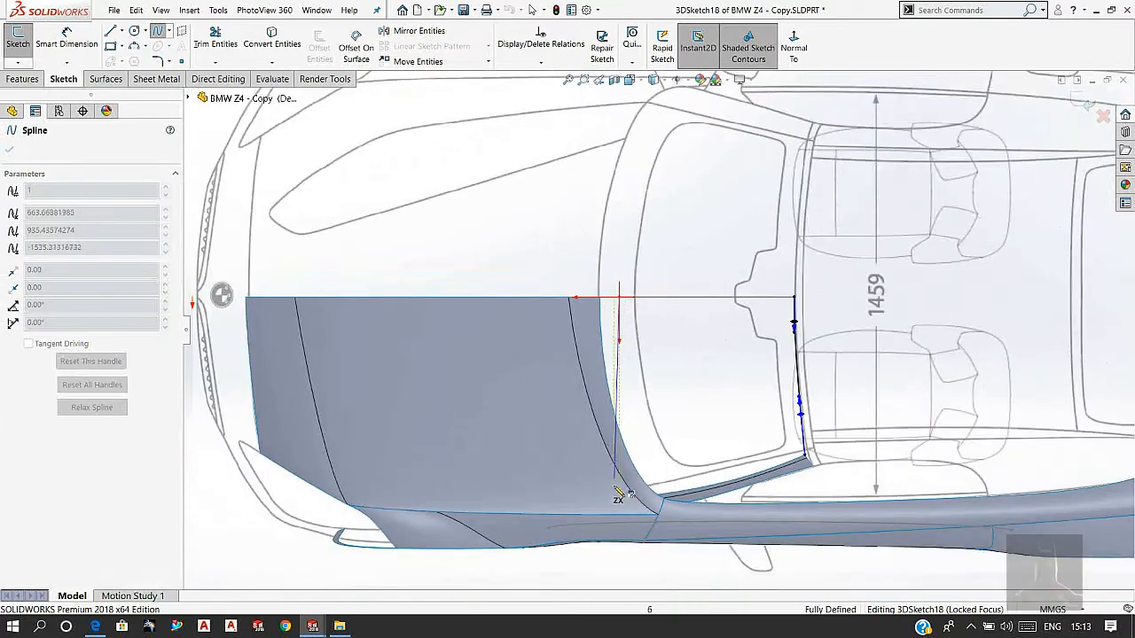
pyautogui.scroll(-5, 622, 495)
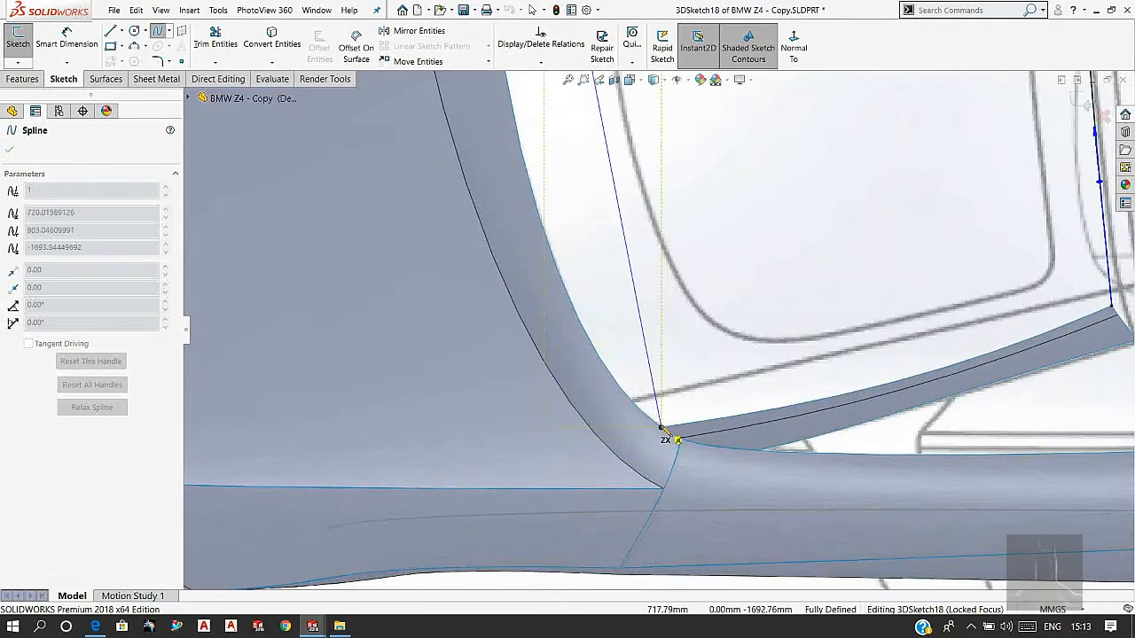
pyautogui.click(662, 429)
pyautogui.rightClick(678, 259)
pyautogui.click(696, 298)
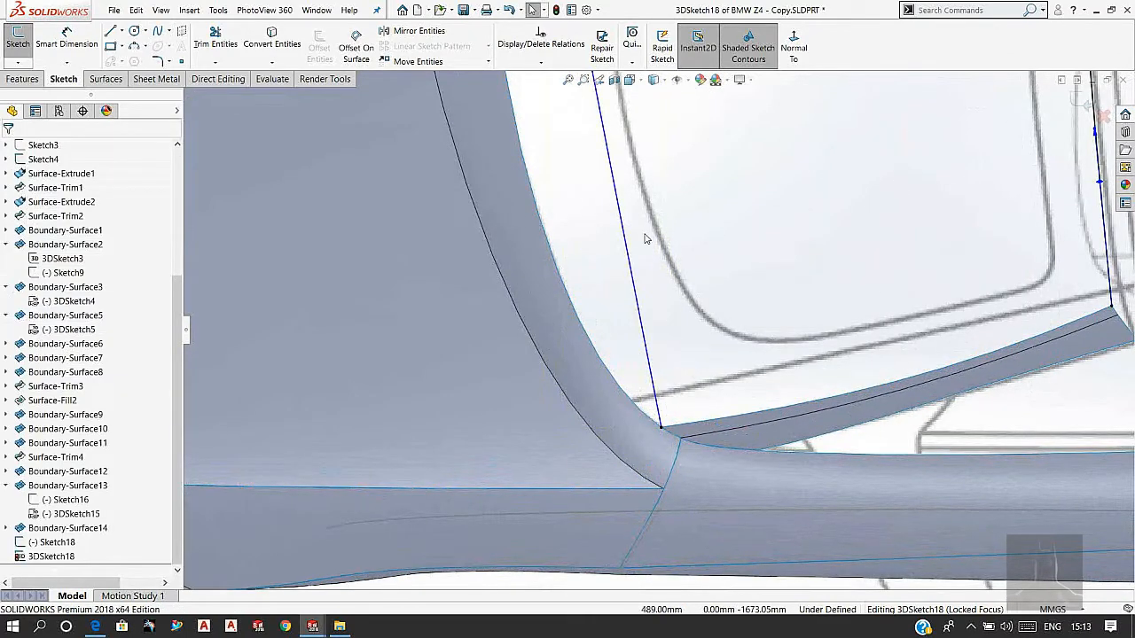
# Step: Bow the lower windshield spline toward the hood with both tangent handles, constraining the centreline handle Along X
pyautogui.scroll(6, 647, 235)
pyautogui.scroll(-3, 656, 224)
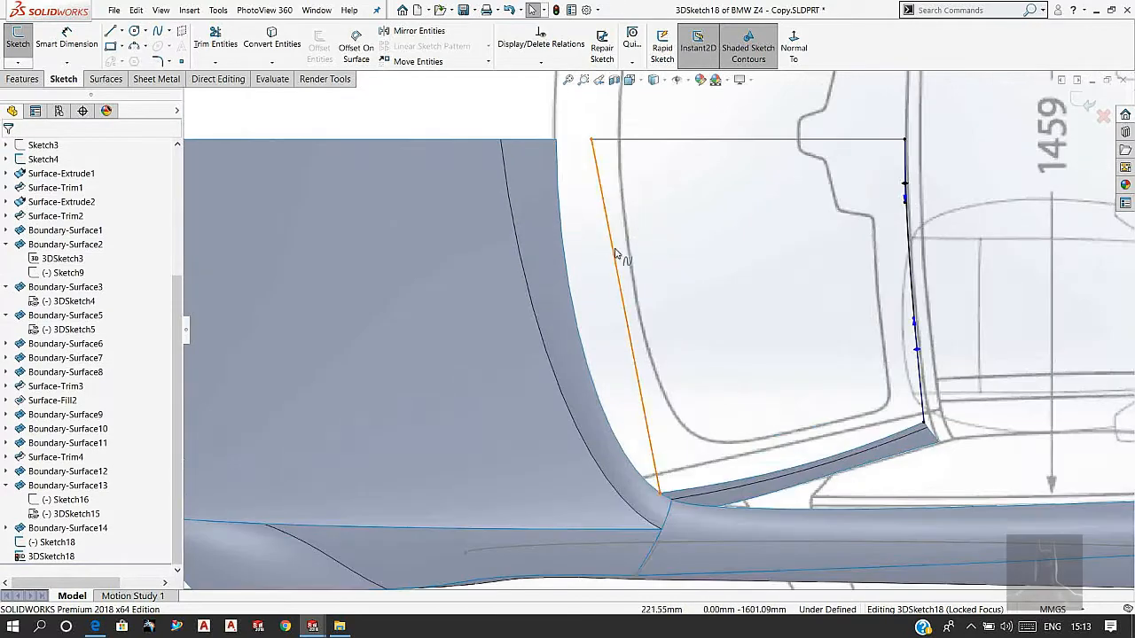
pyautogui.click(630, 305)
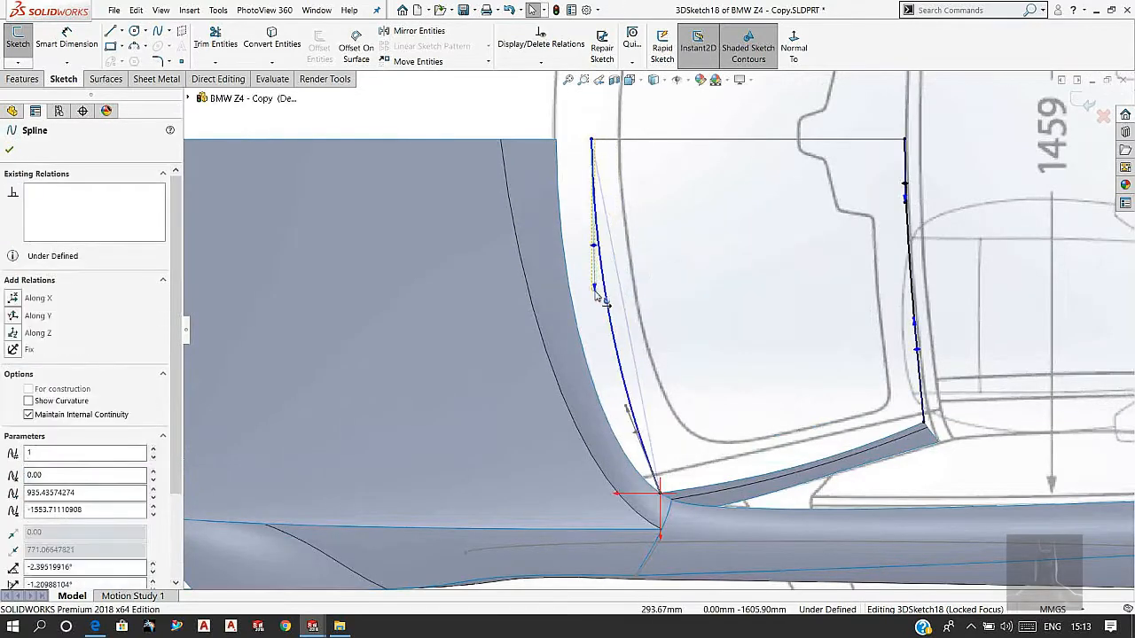
pyautogui.click(19, 300)
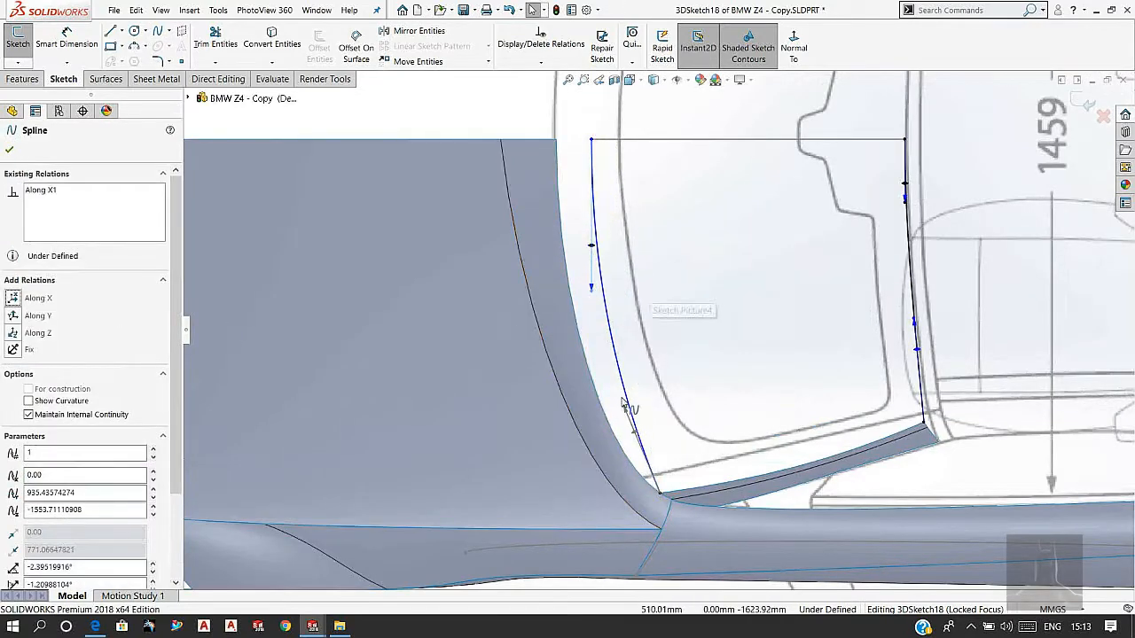
pyautogui.moveTo(624, 405); pyautogui.dragTo(626, 446)
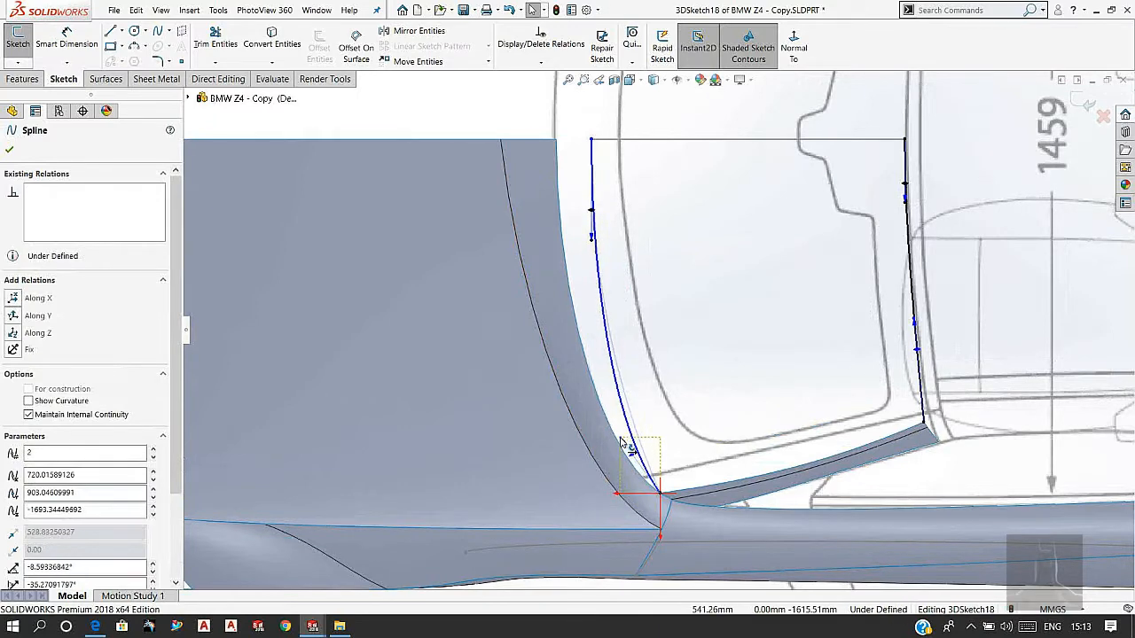
pyautogui.click(679, 387)
# Step: In the front view, raise the lower spline's pillar-end tangent handle slightly to follow the blueprint's windshield base
pyautogui.press('space')
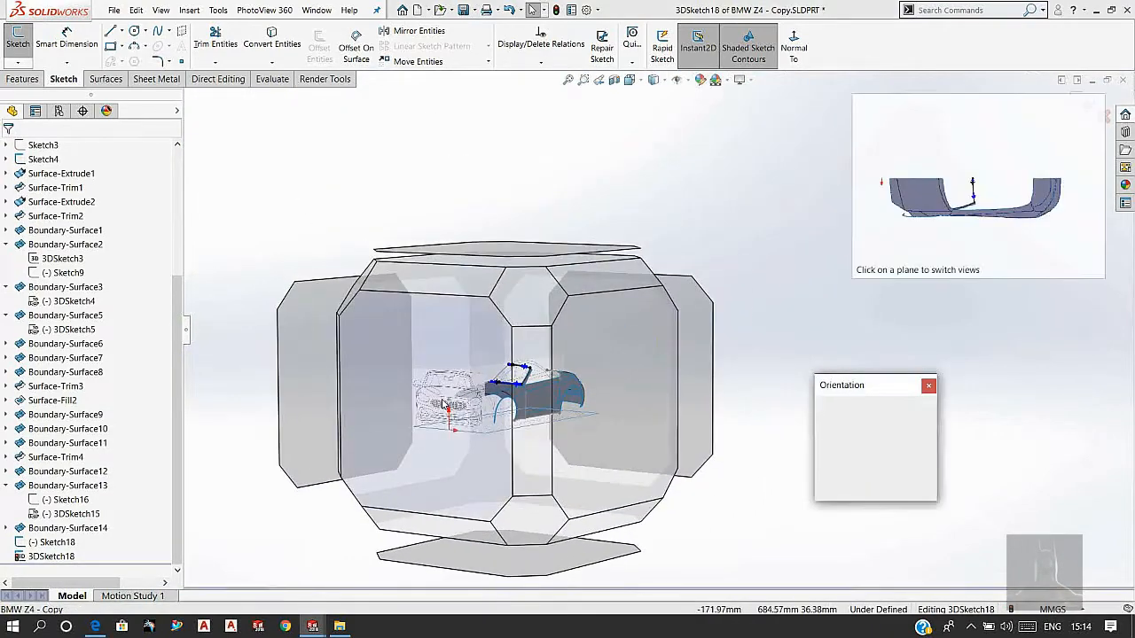
pyautogui.click(800, 217)
pyautogui.scroll(-3, 800, 217)
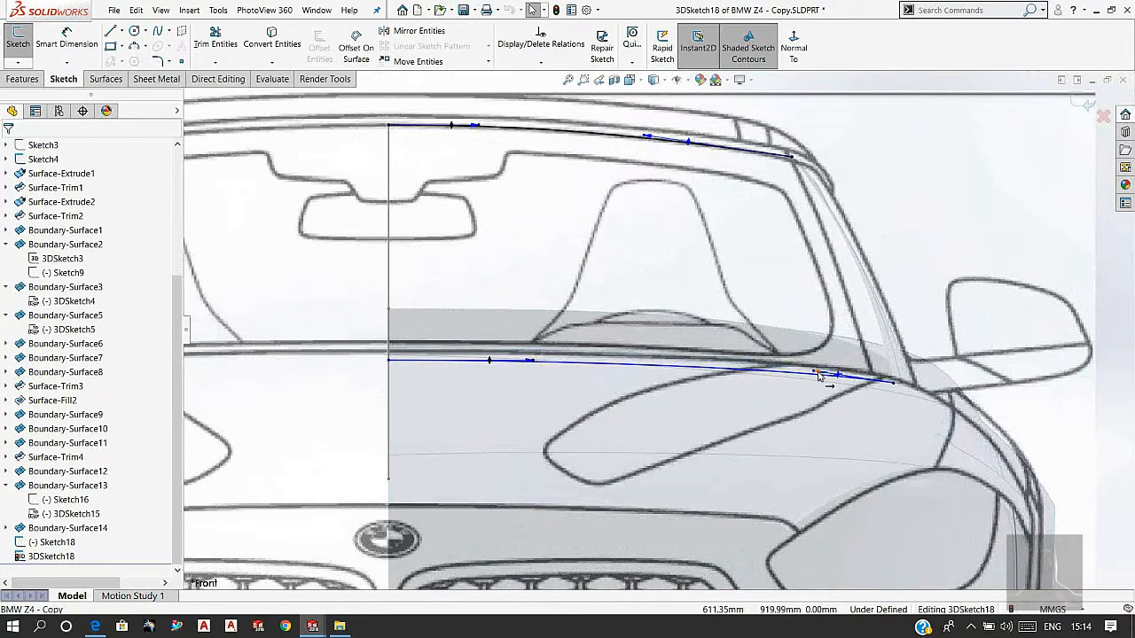
pyautogui.click(816, 373)
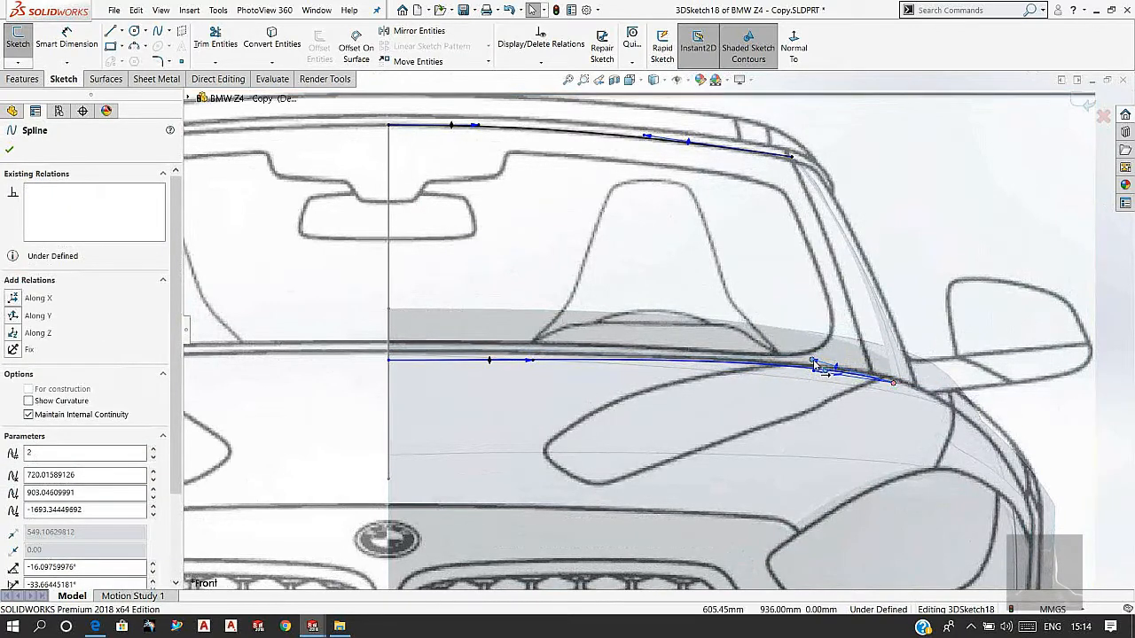
pyautogui.moveTo(814, 363); pyautogui.dragTo(817, 372)
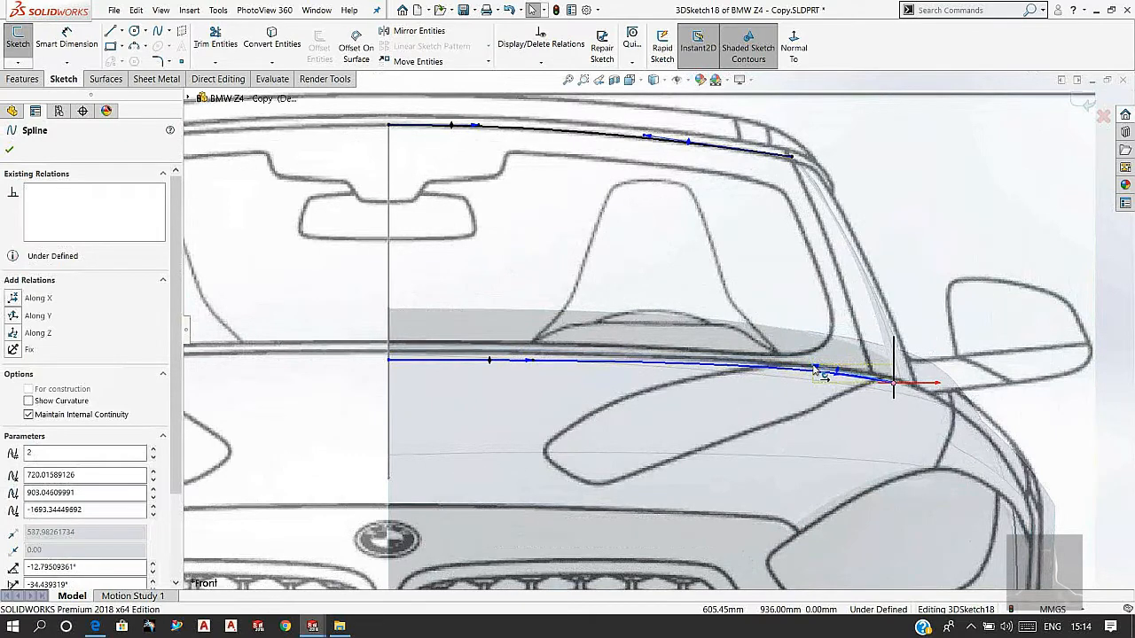
# Step: Lengthen the lower spline's centreline tangent handle slightly toward the pillar and exit the 3D sketch
pyautogui.click(533, 363)
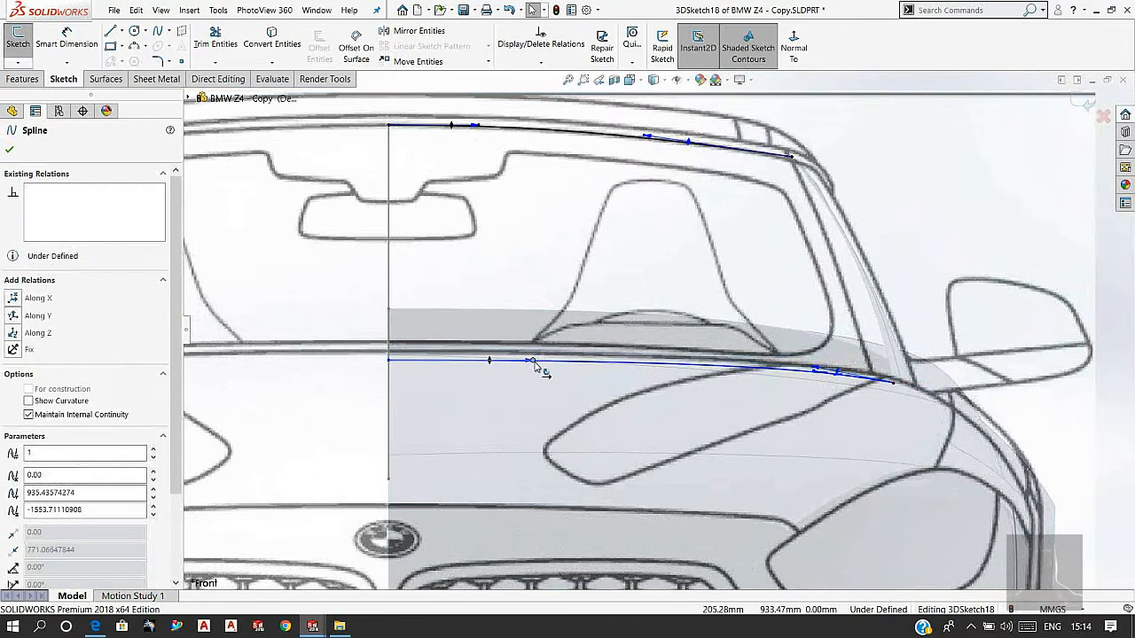
pyautogui.moveTo(534, 365); pyautogui.dragTo(552, 362)
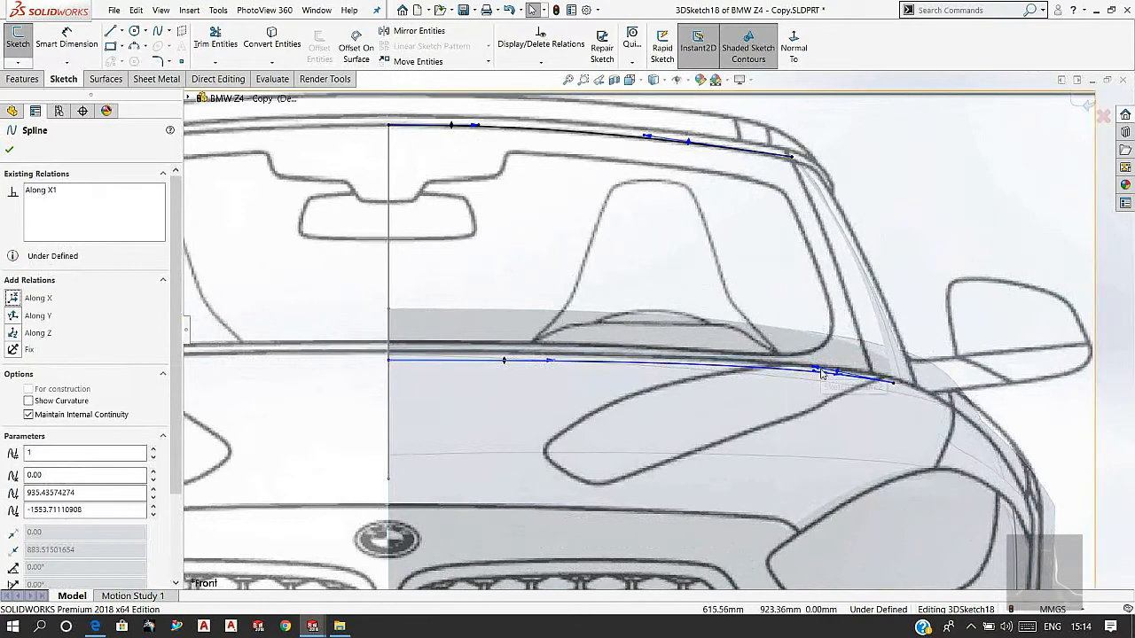
pyautogui.click(1021, 203)
pyautogui.scroll(7, 948, 213)
pyautogui.moveTo(887, 233); pyautogui.dragTo(661, 319, button='middle')
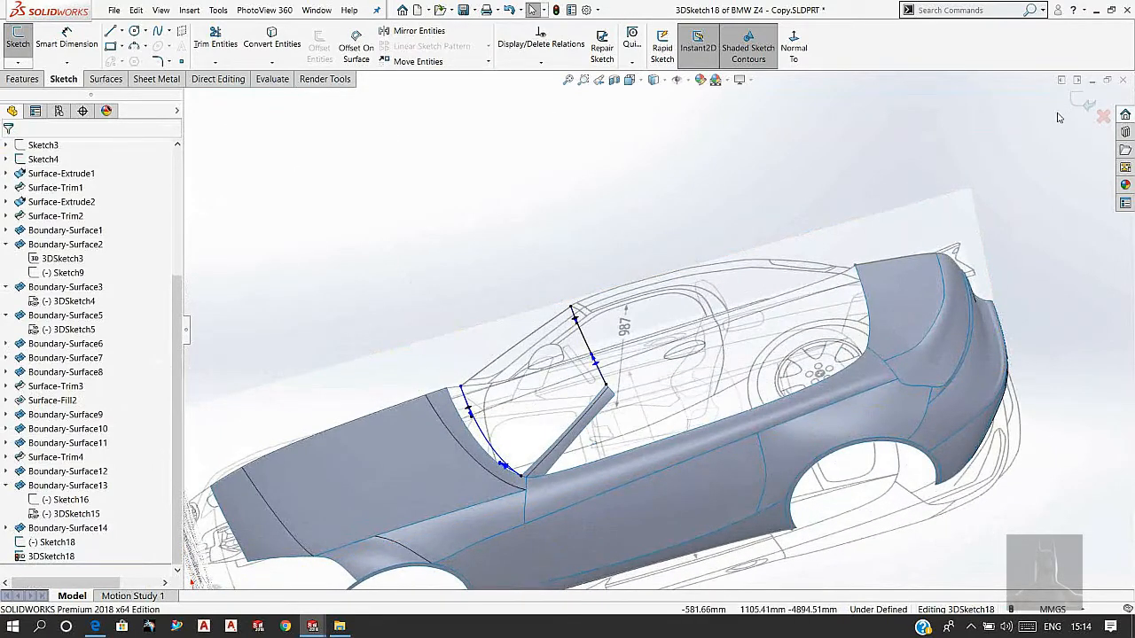
pyautogui.click(1089, 105)
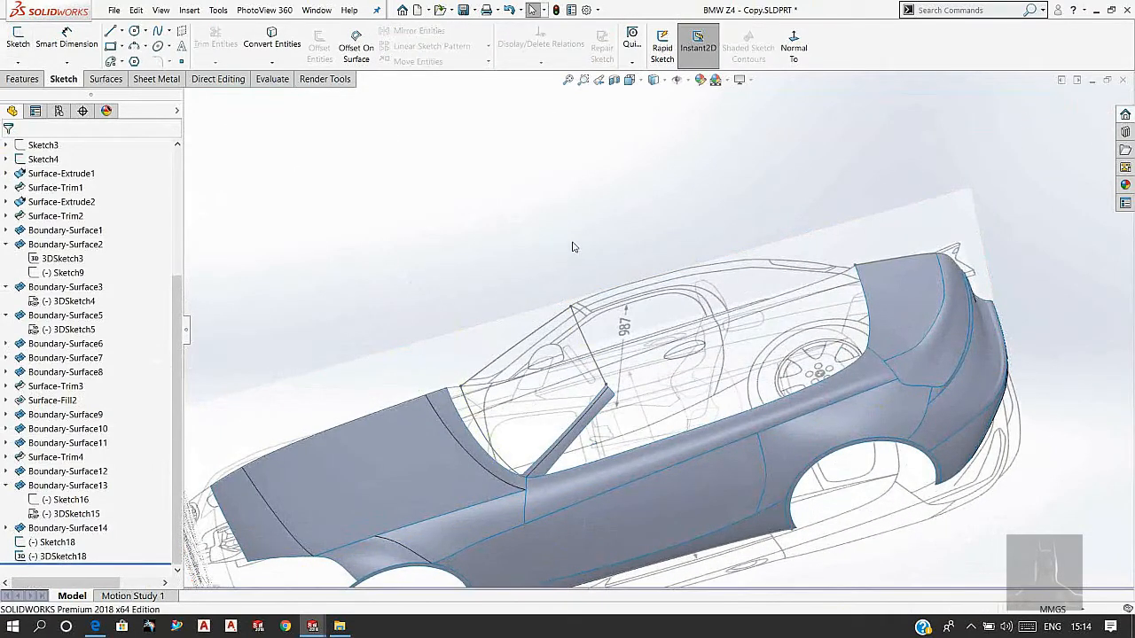
# Step: Start a boundary surface with the windshield's centre profile and the pillar's inner edge as Direction 1 curves, flipping the connectors to untwist it
pyautogui.click(104, 79)
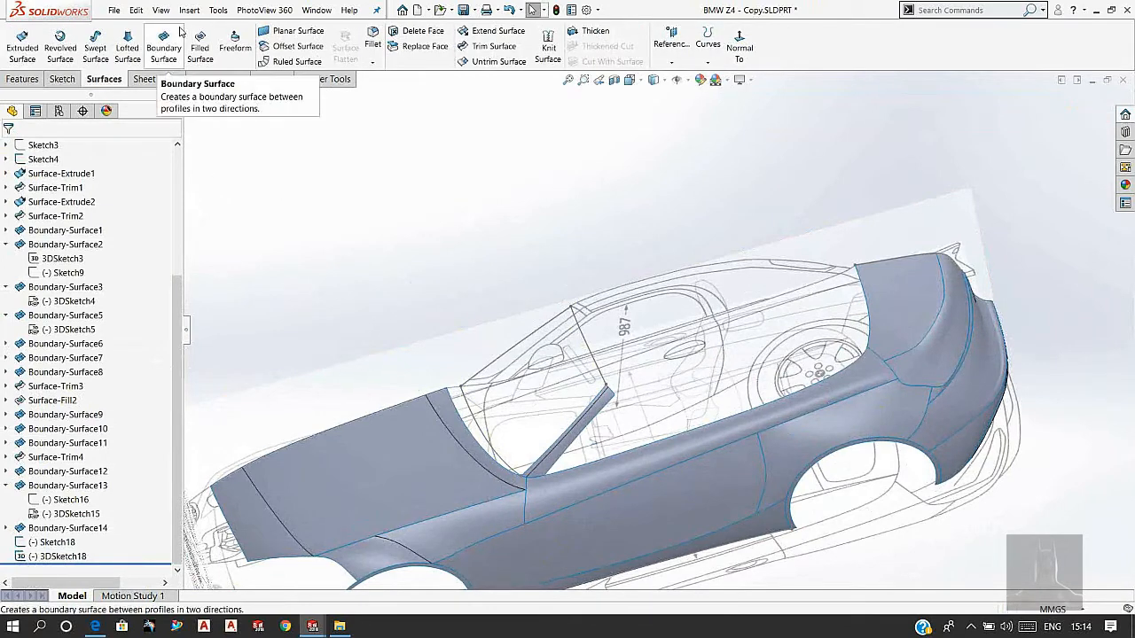
pyautogui.click(163, 47)
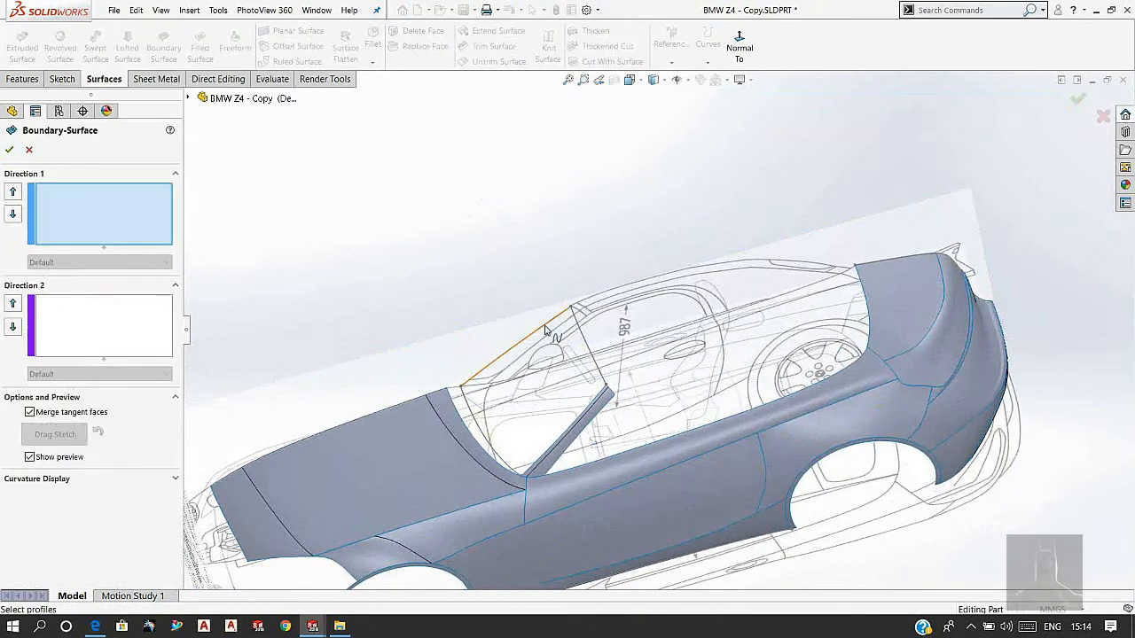
pyautogui.rightClick(486, 206)
pyautogui.click(524, 237)
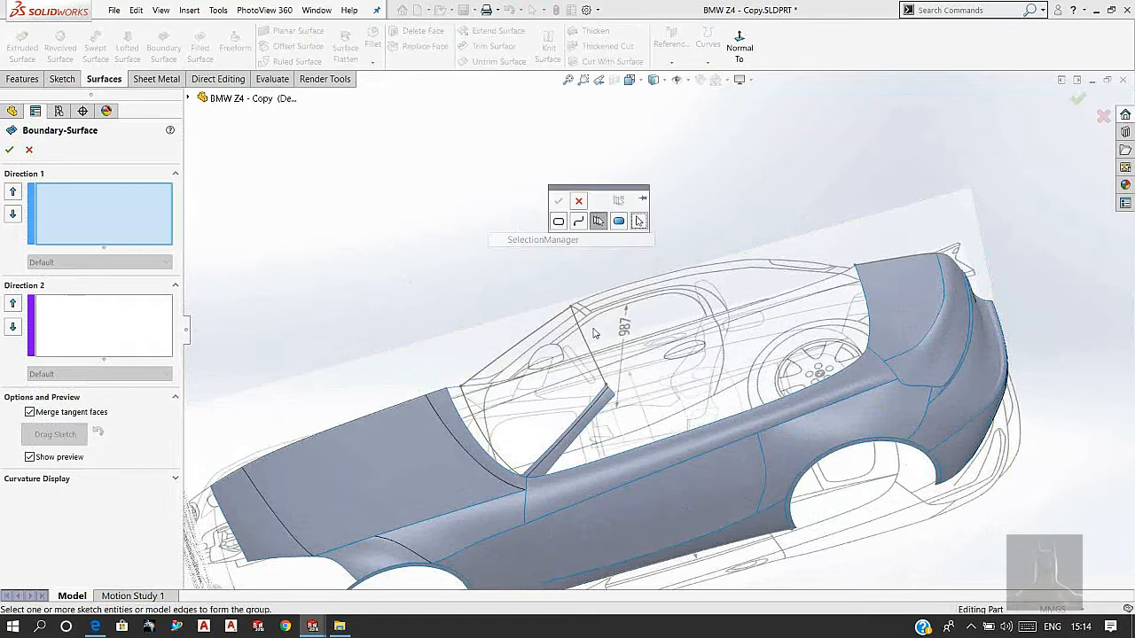
pyautogui.click(528, 344)
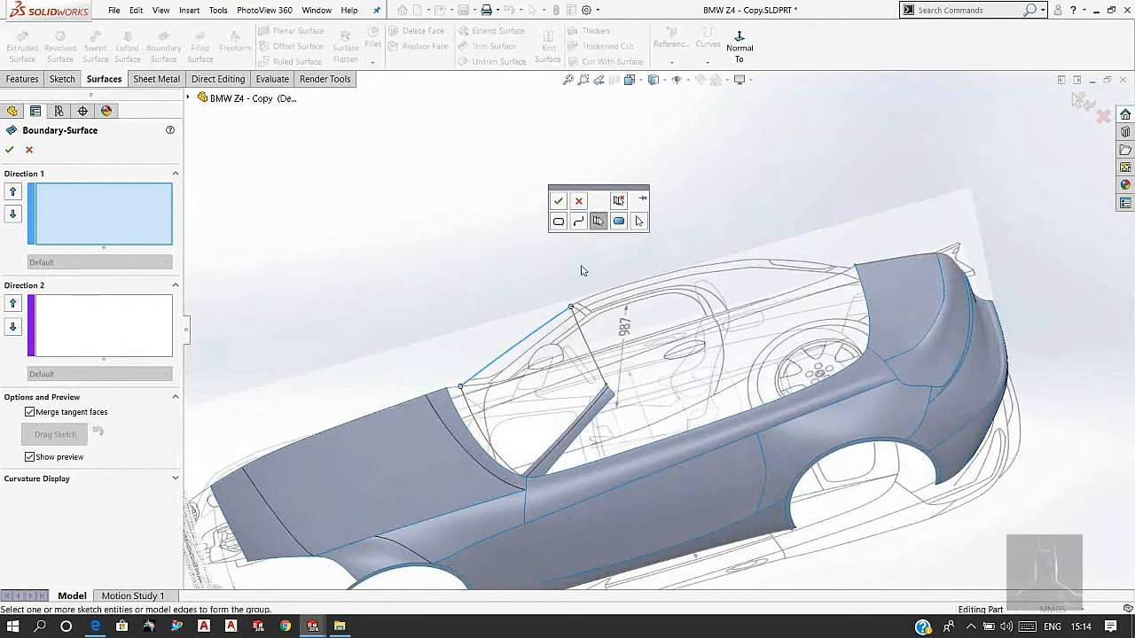
pyautogui.click(556, 203)
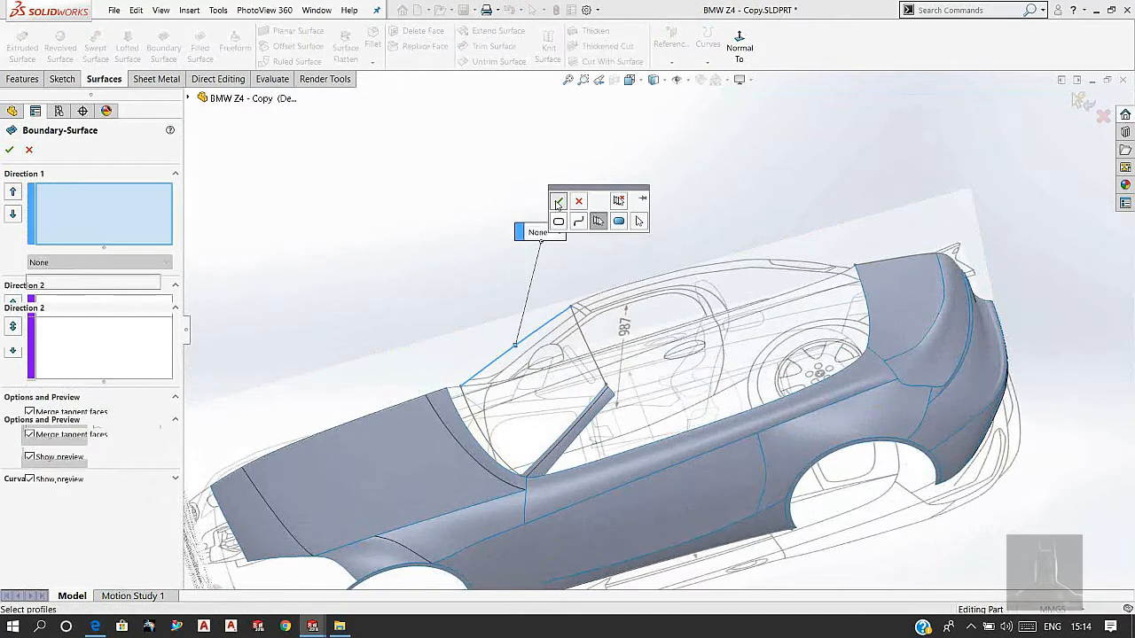
pyautogui.click(563, 438)
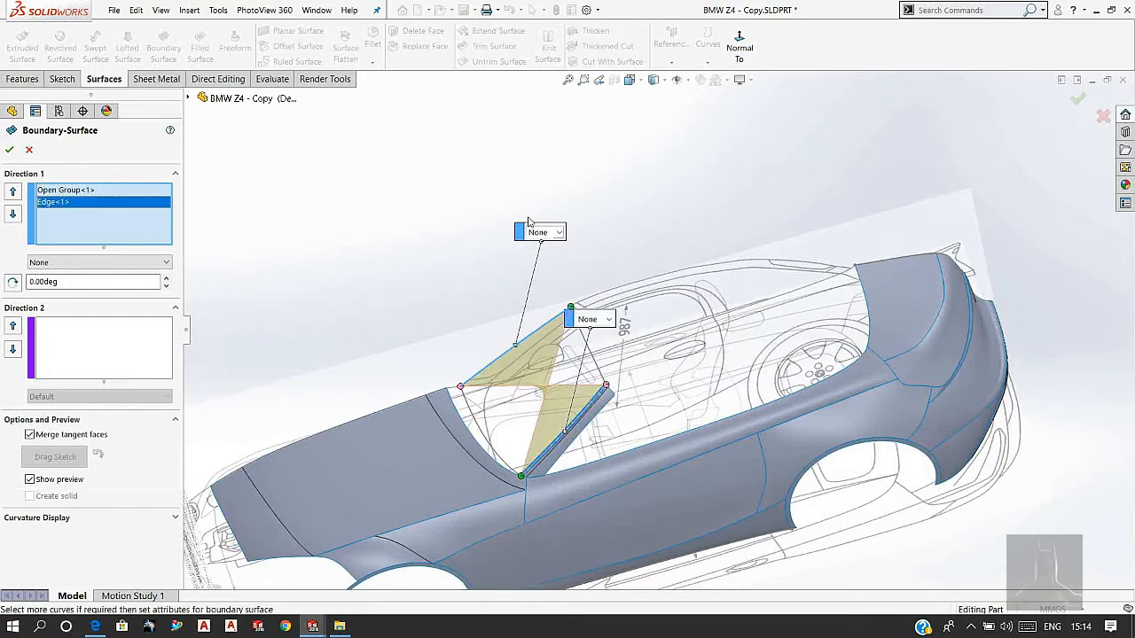
pyautogui.rightClick(480, 124)
pyautogui.click(517, 249)
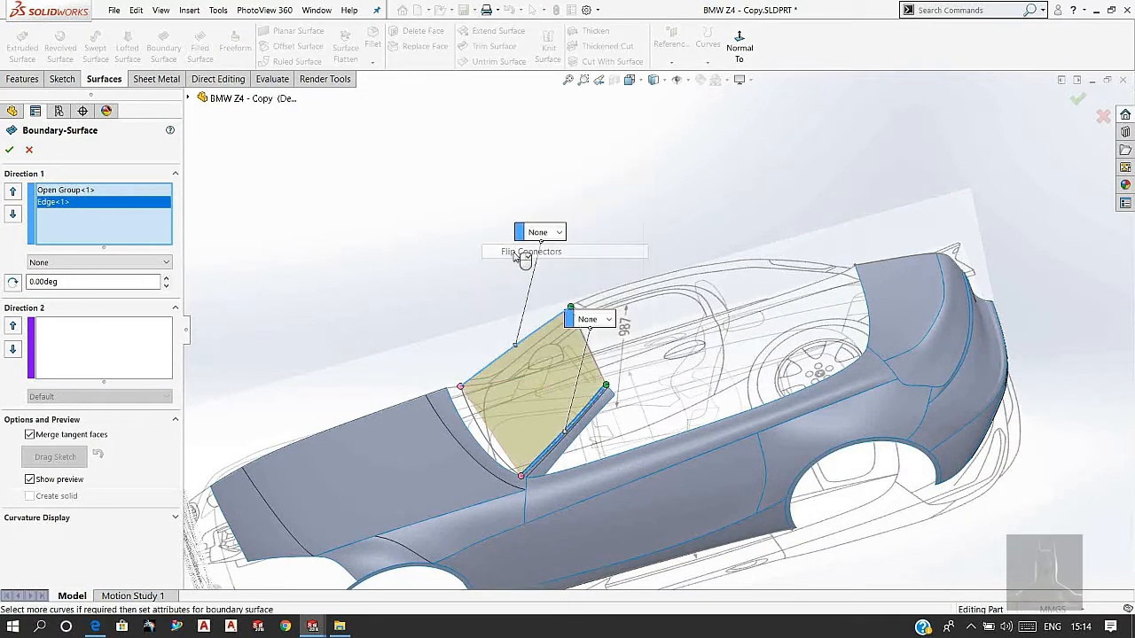
# Step: Add the lower windshield spline as an open group to the boundary surface's Direction 2 curves
pyautogui.click(138, 326)
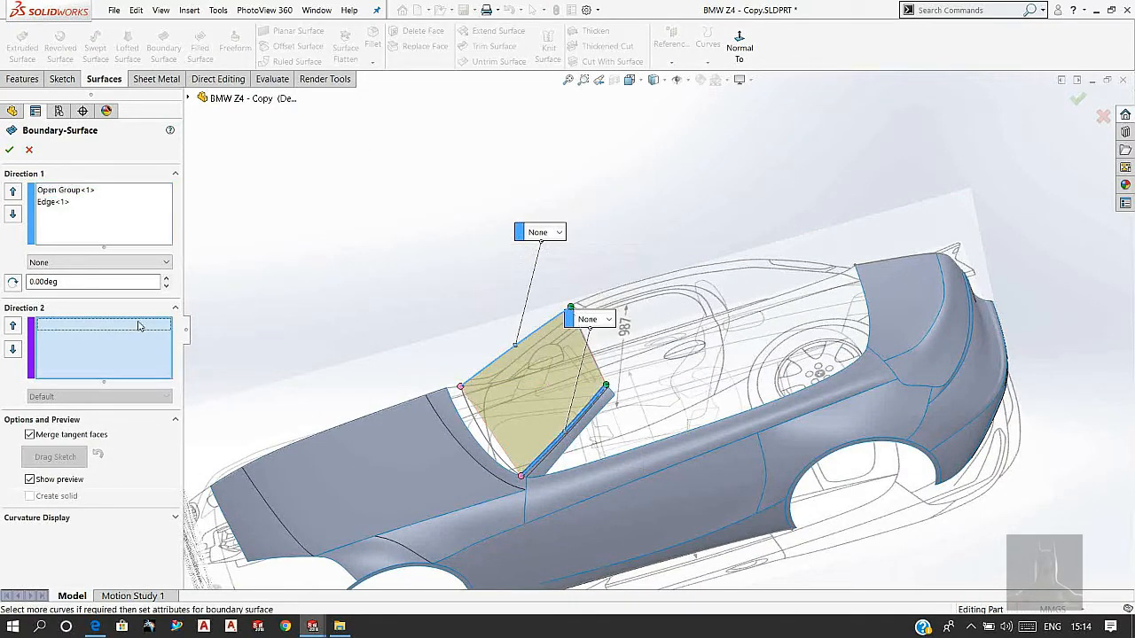
pyautogui.rightClick(273, 192)
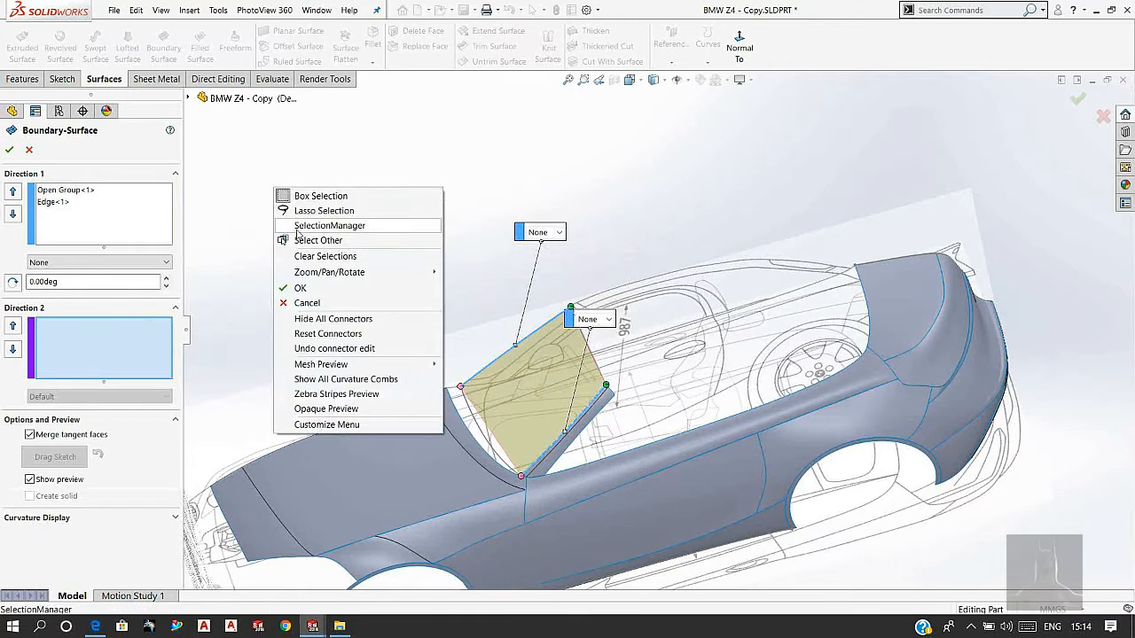
pyautogui.click(298, 224)
pyautogui.click(478, 431)
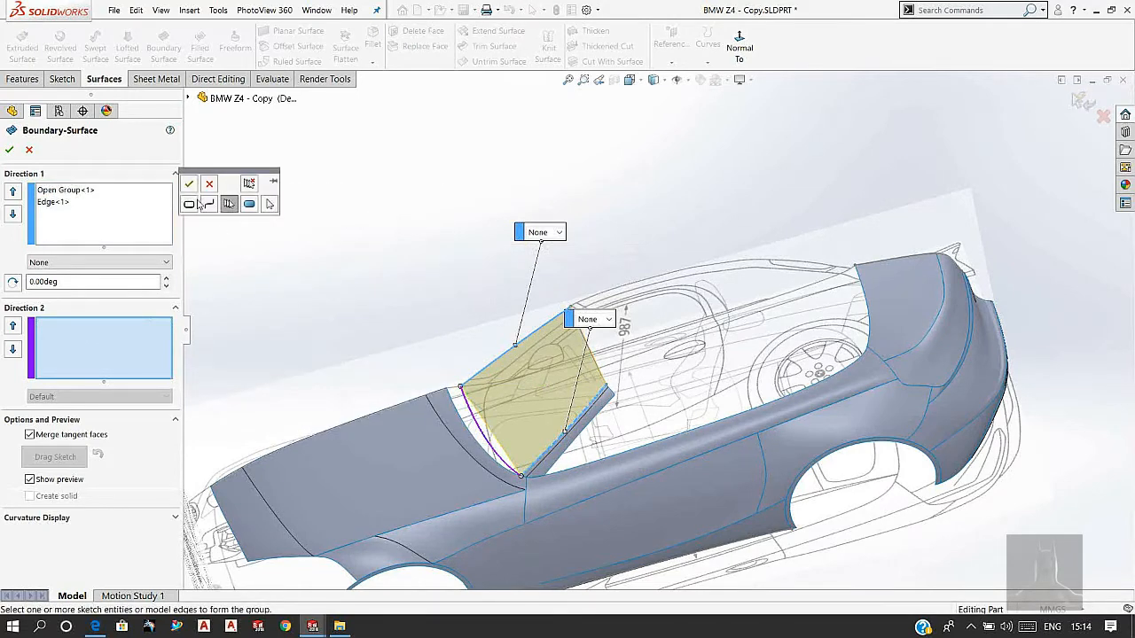
pyautogui.click(189, 183)
pyautogui.click(190, 185)
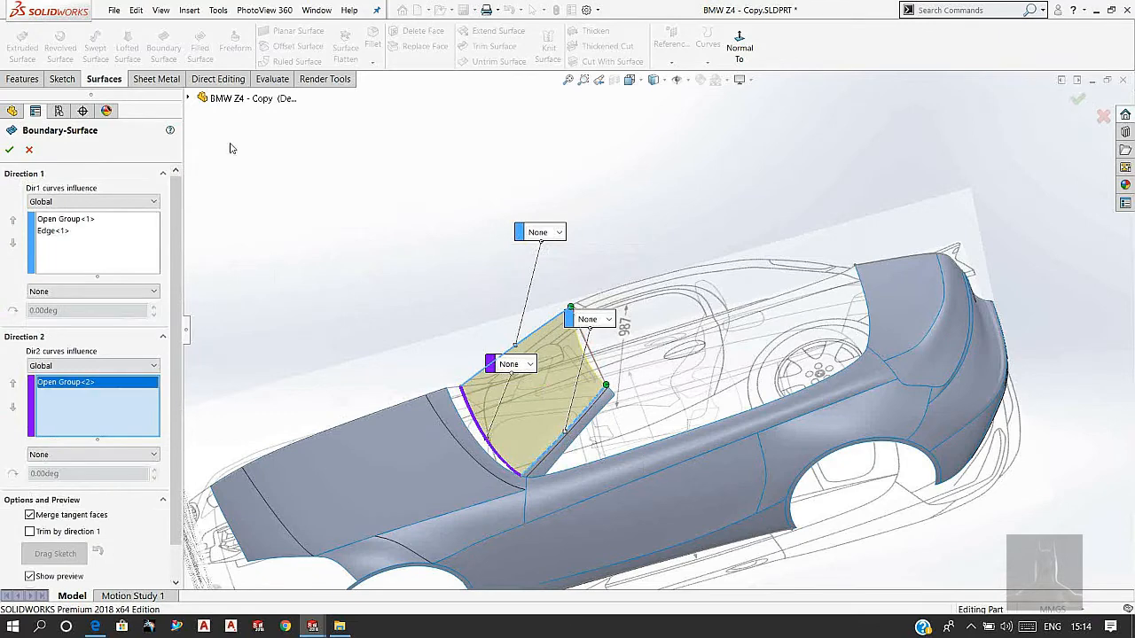
# Step: Add the upper windshield spline as the second Direction 2 curve and create the windshield's boundary surface
pyautogui.rightClick(306, 152)
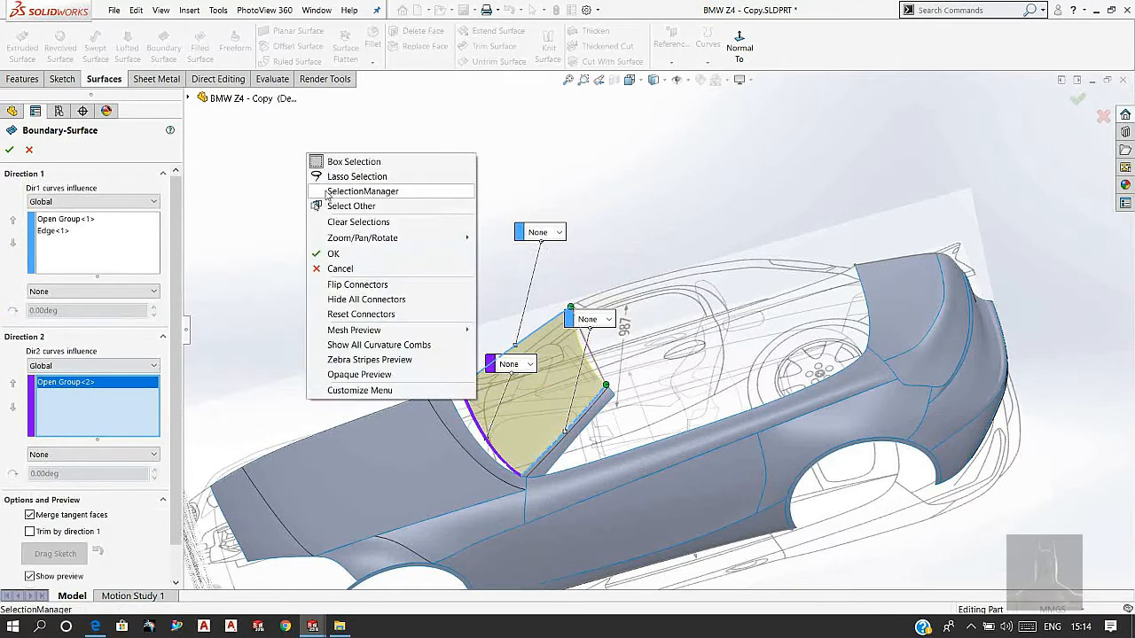
pyautogui.click(328, 193)
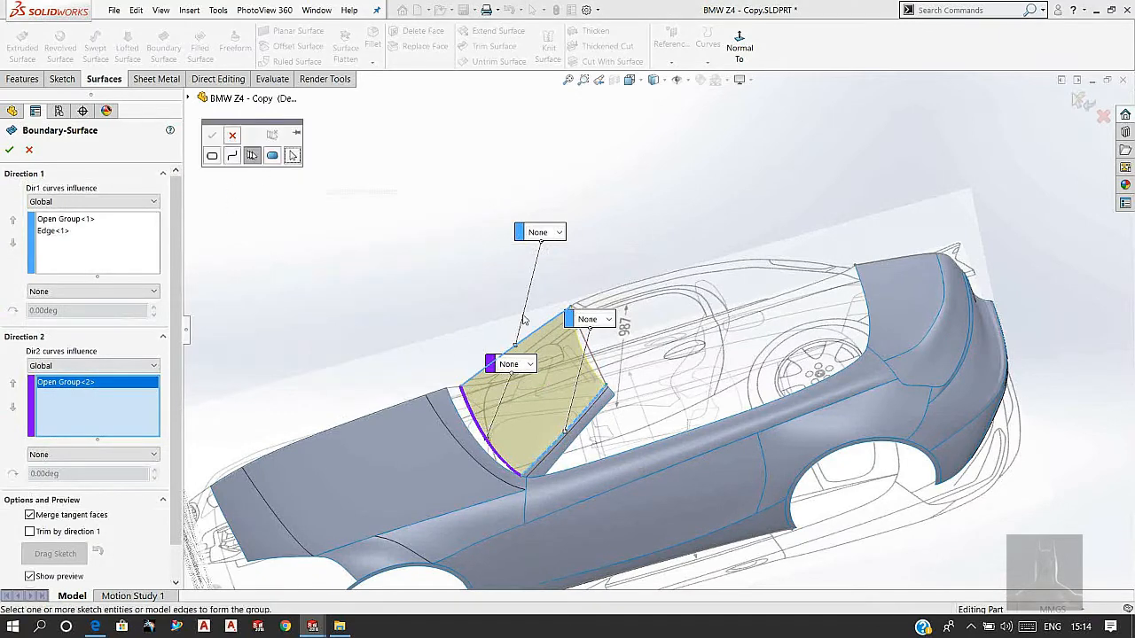
pyautogui.click(593, 361)
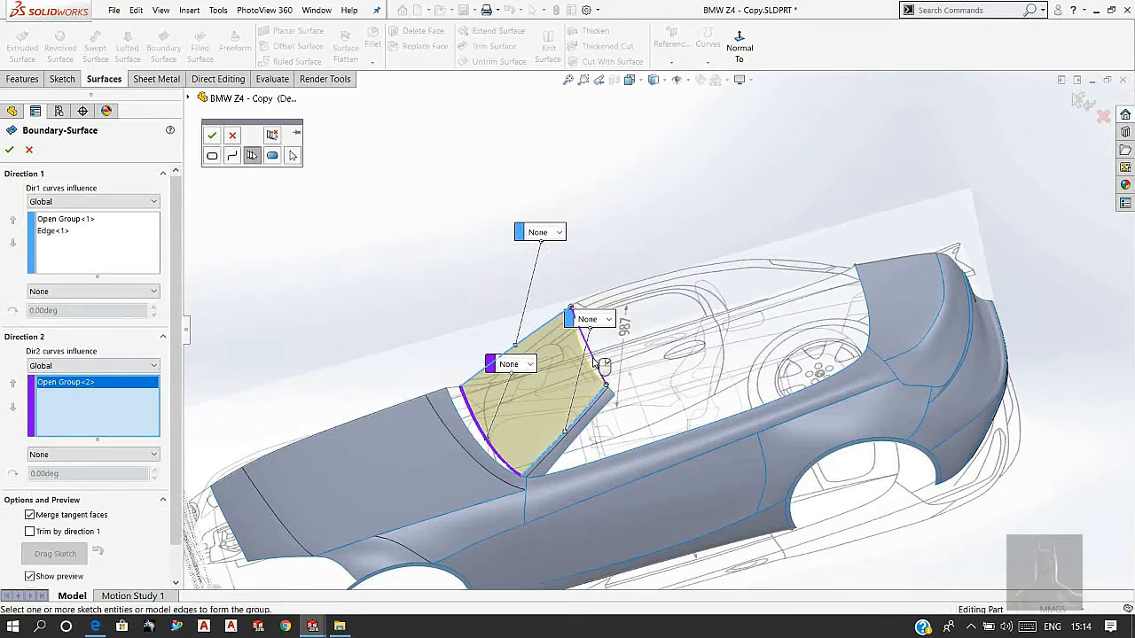
pyautogui.click(213, 136)
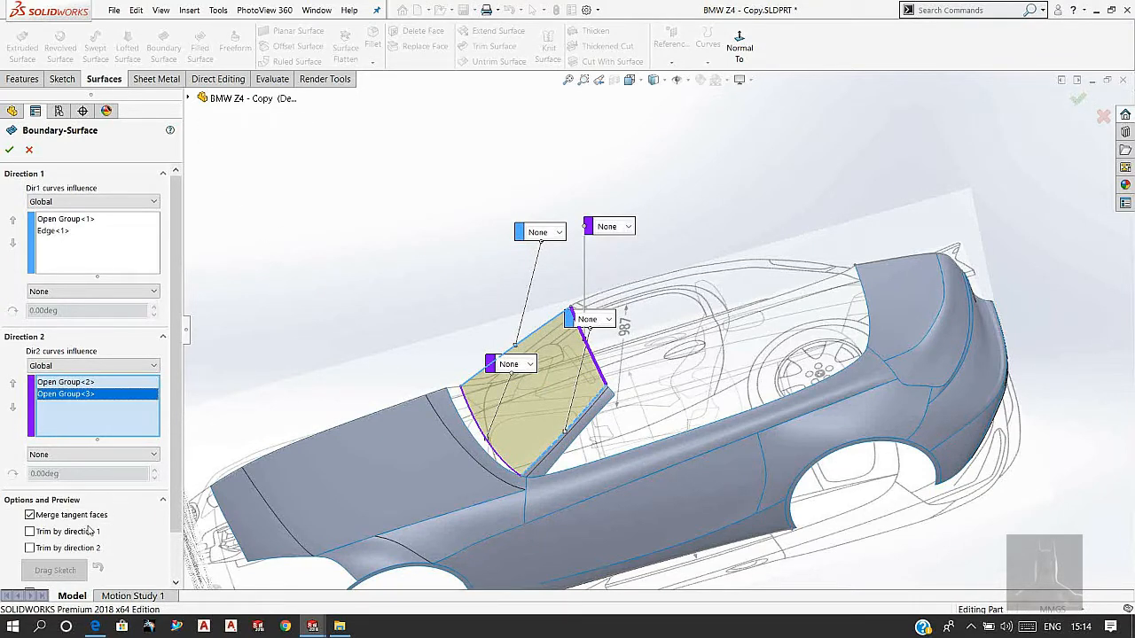
pyautogui.scroll(-2, 705, 337)
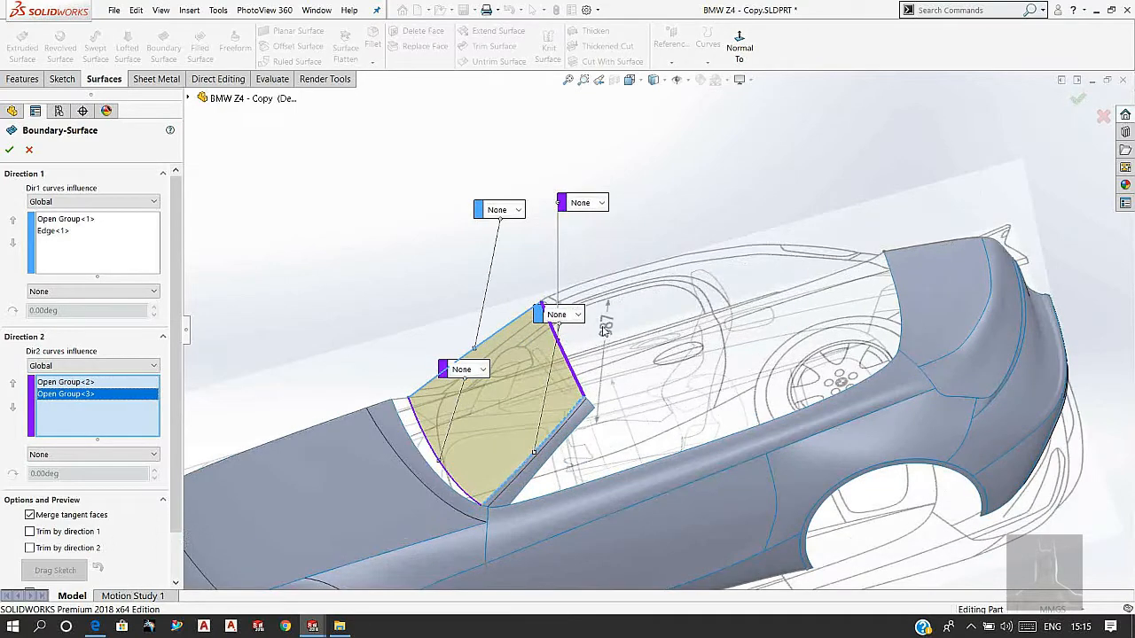
pyautogui.moveTo(604, 330); pyautogui.dragTo(577, 264, button='middle')
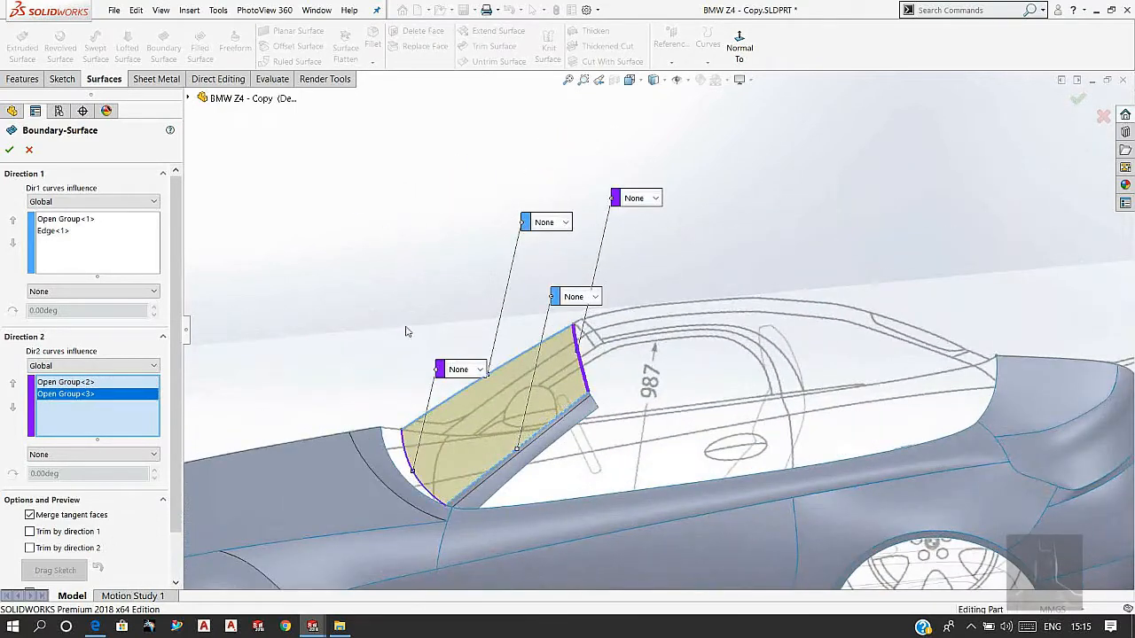
pyautogui.click(8, 148)
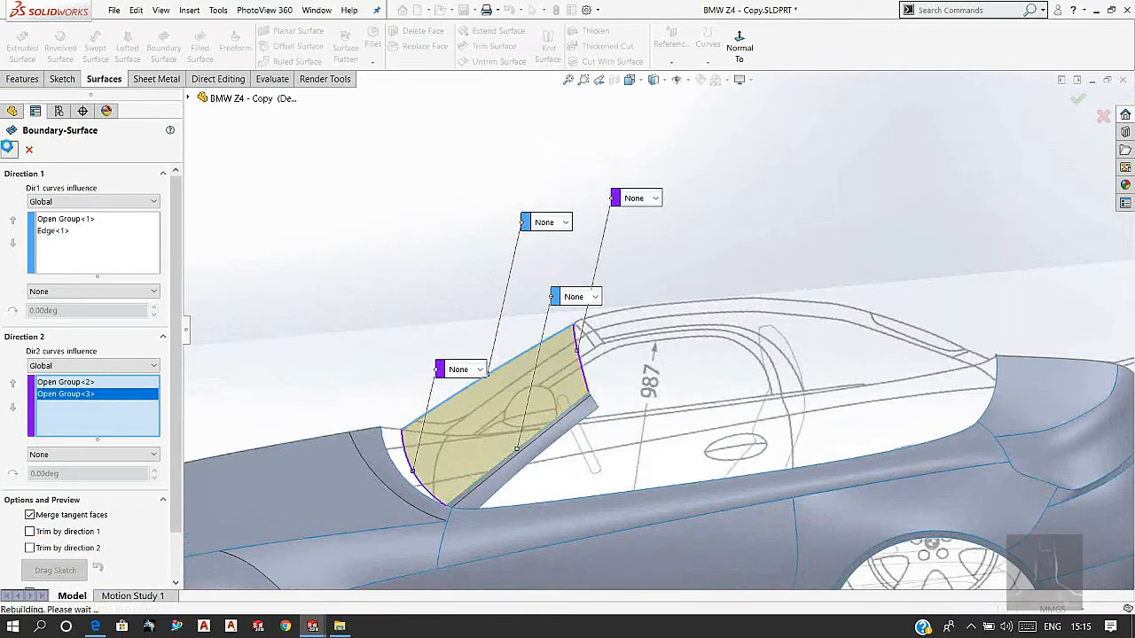
pyautogui.click(390, 146)
pyautogui.scroll(2, 391, 304)
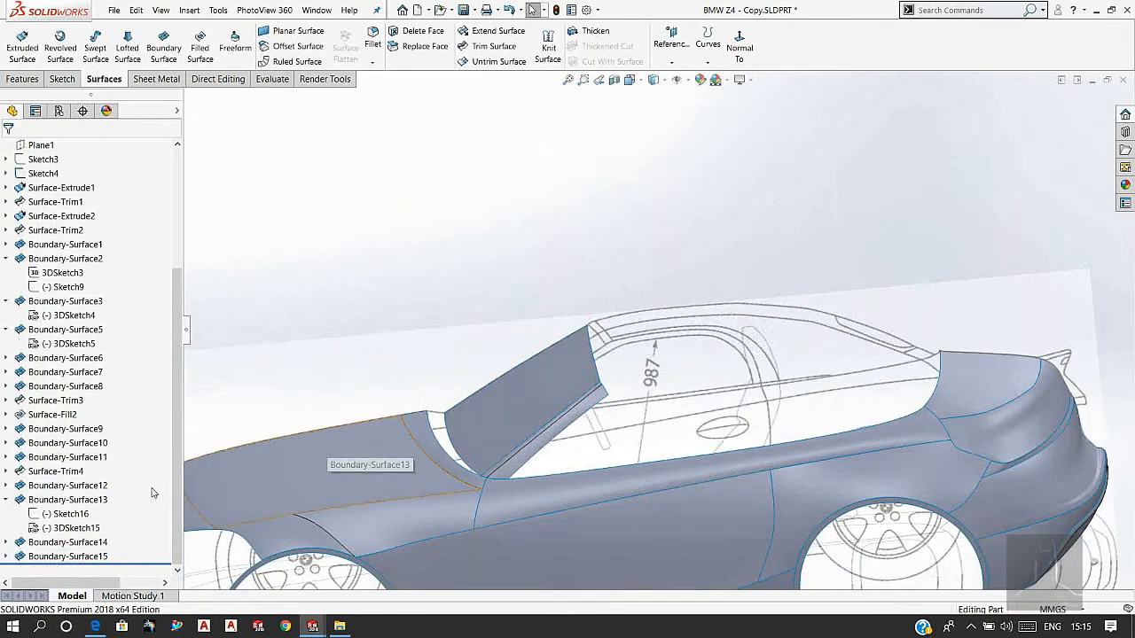
# Step: Sketch a line about 79 mm long on the Right Plane from the hood's rear centreline corner to the windshield's lower corner, then exit the sketch
pyautogui.scroll(4, 82, 303)
pyautogui.scroll(2, 81, 303)
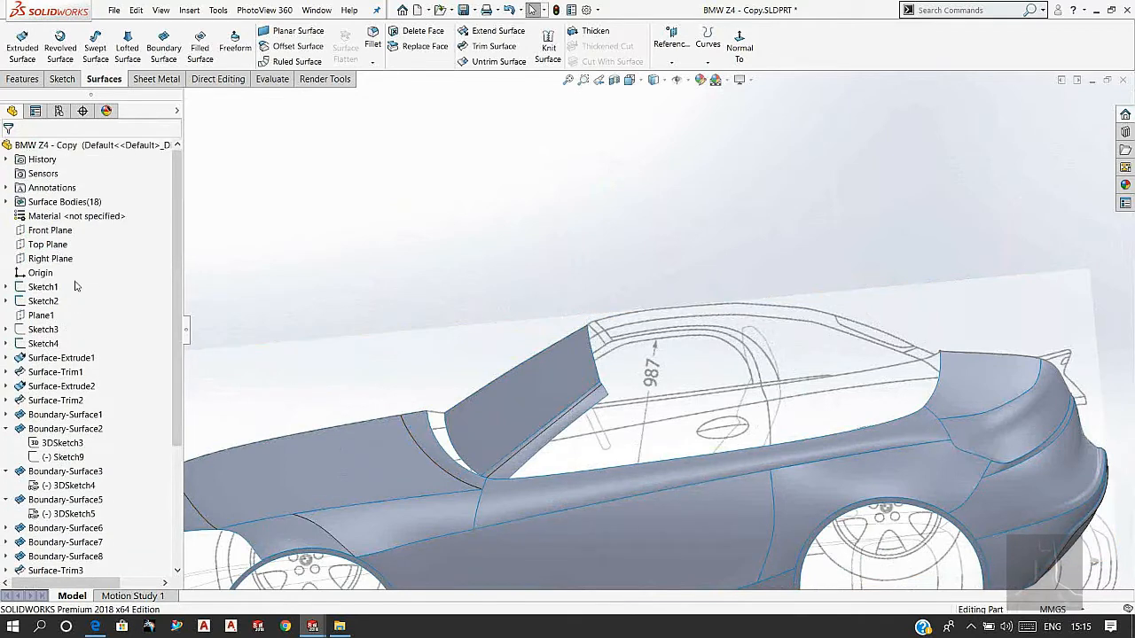
pyautogui.click(50, 258)
pyautogui.click(98, 241)
pyautogui.scroll(-3, 413, 364)
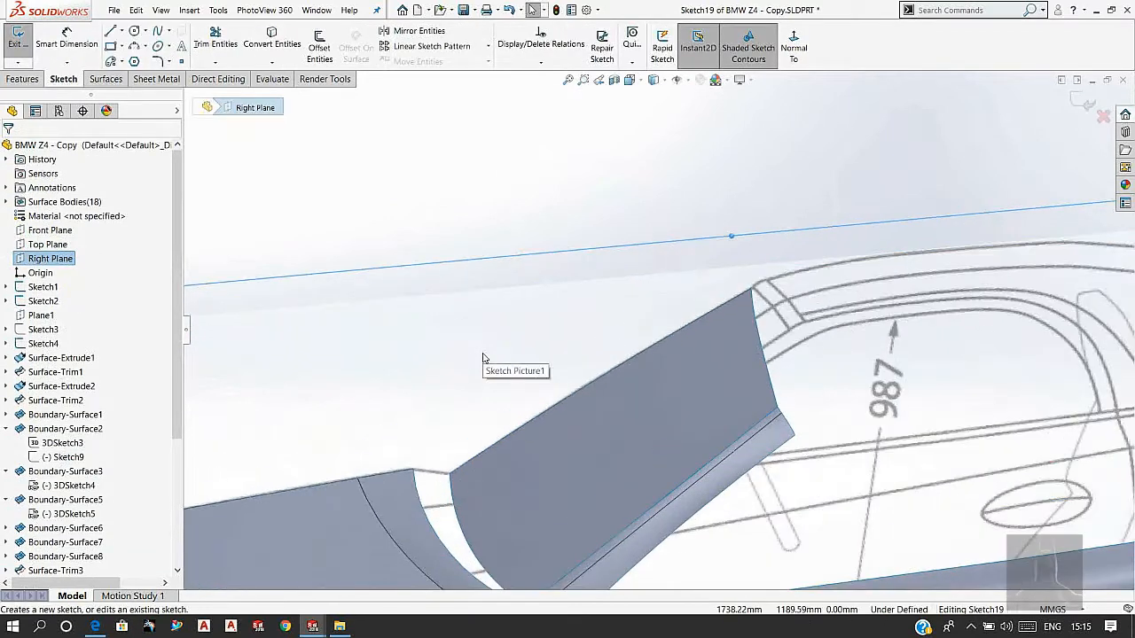
pyautogui.click(110, 30)
pyautogui.scroll(-2, 414, 480)
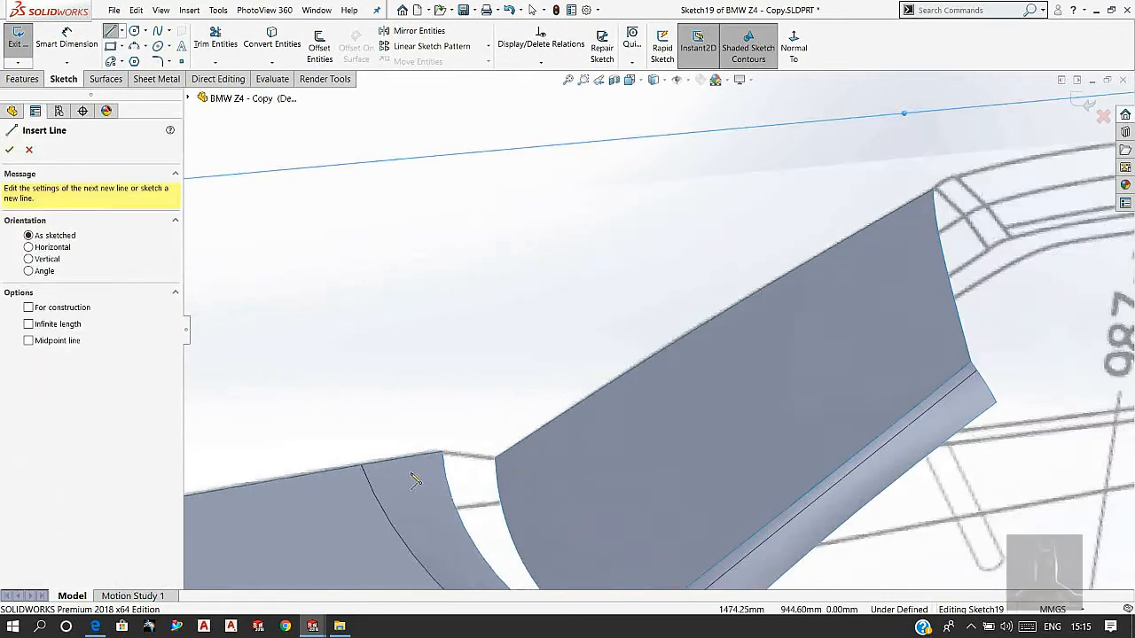
pyautogui.click(446, 456)
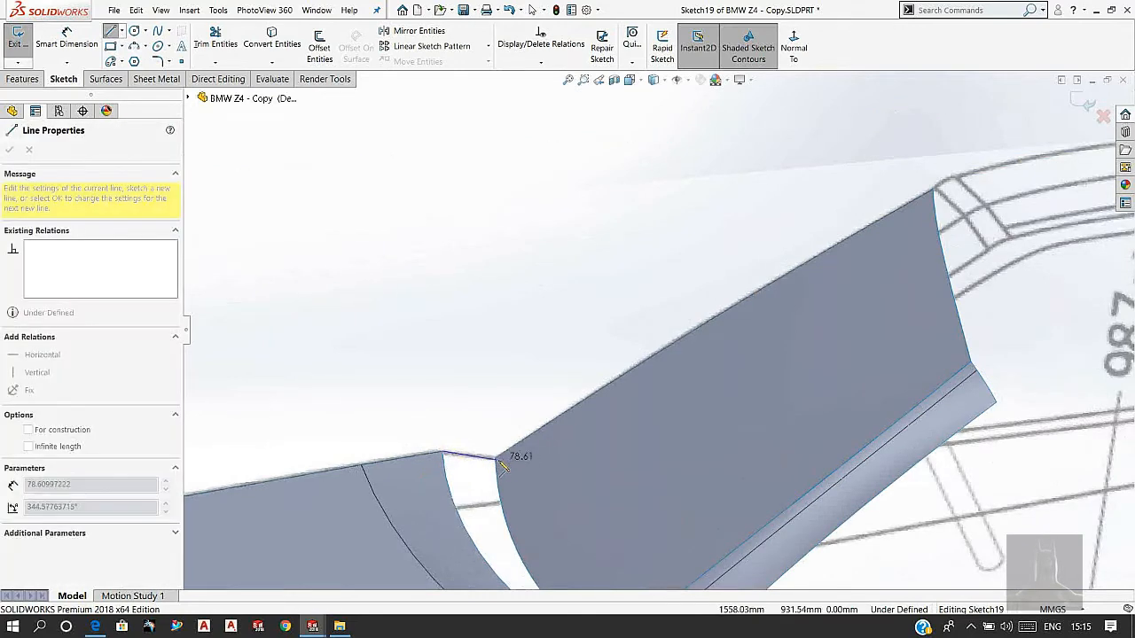
pyautogui.click(495, 458)
pyautogui.rightClick(500, 295)
pyautogui.click(506, 342)
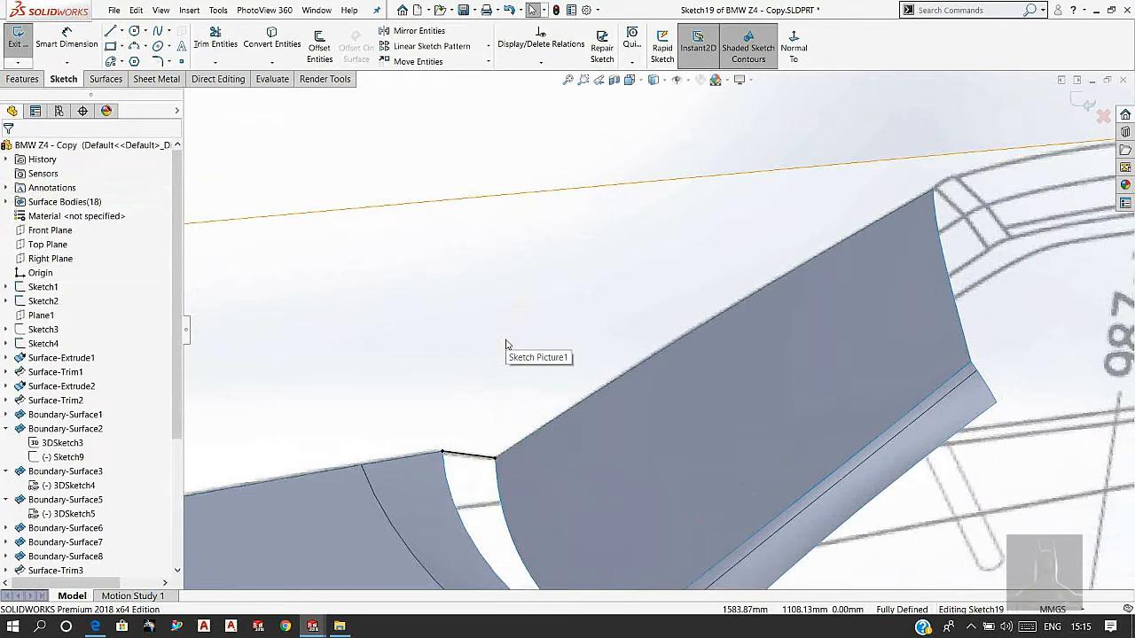
pyautogui.scroll(2, 509, 344)
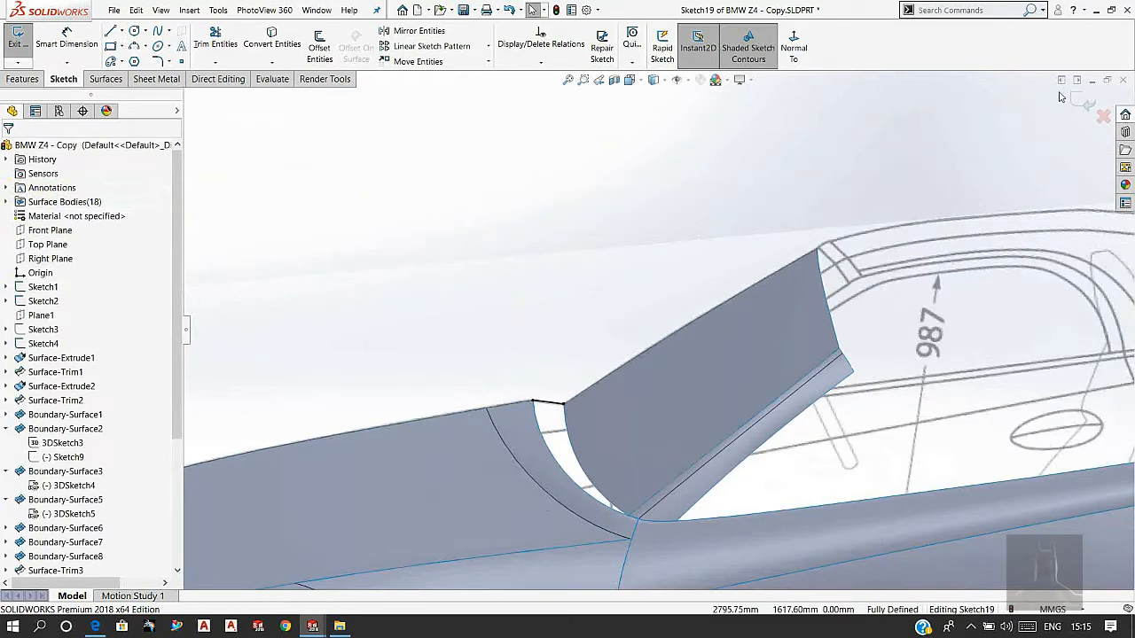
pyautogui.click(1085, 104)
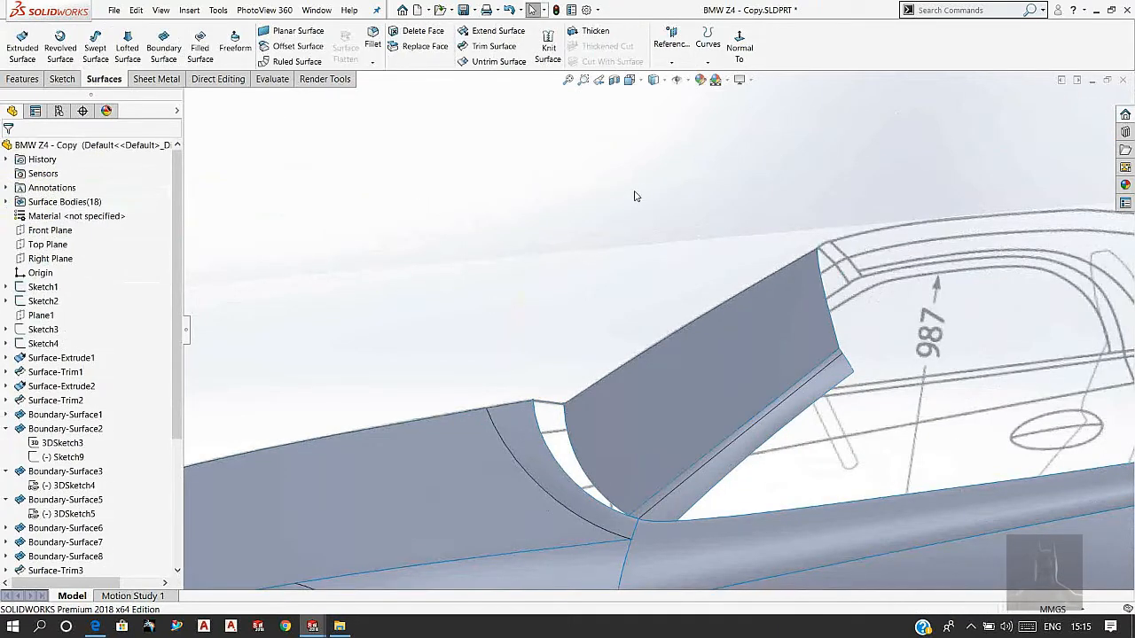
pyautogui.moveTo(635, 196); pyautogui.dragTo(522, 215, button='middle')
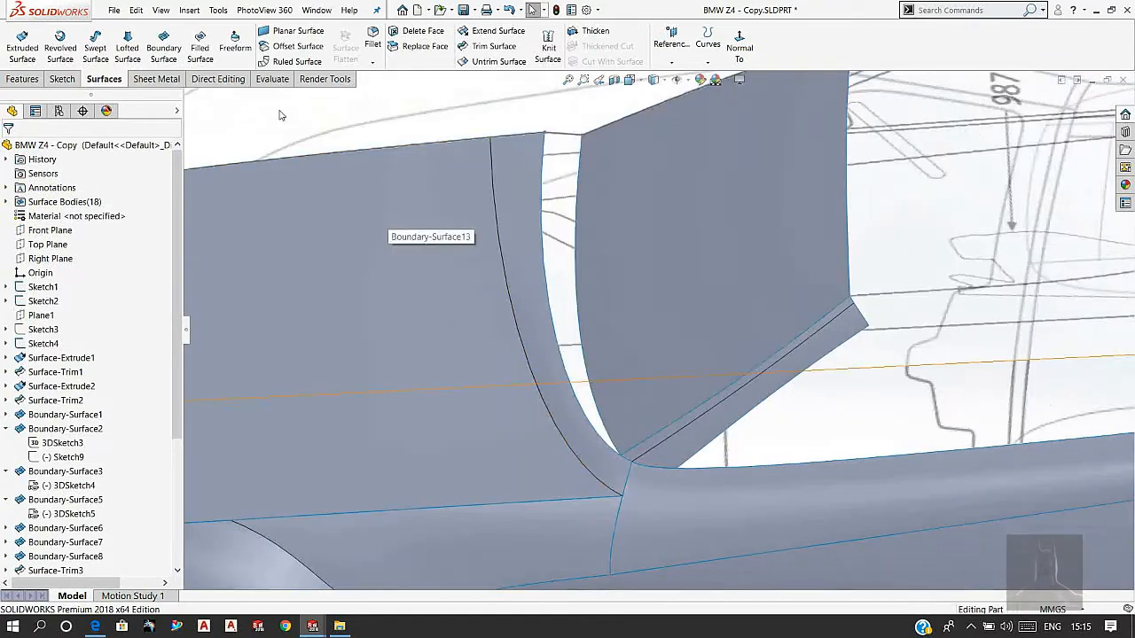
# Step: Create a swept surface from the gap line sketch along the windshield's lower edge to fill the gap behind the hood
pyautogui.click(557, 137)
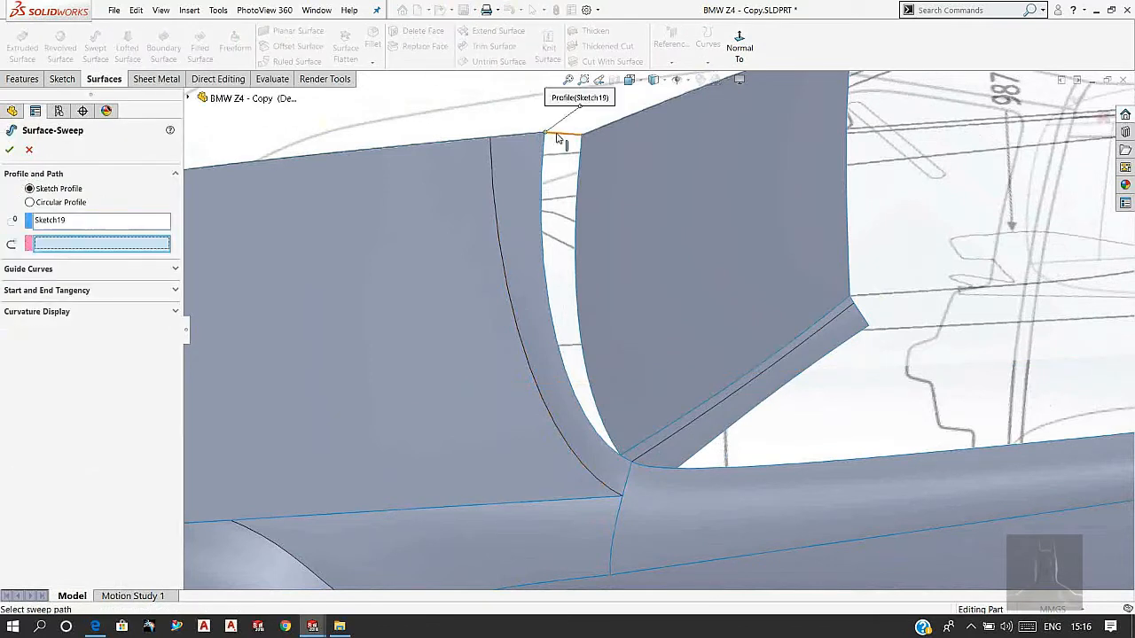
pyautogui.click(576, 257)
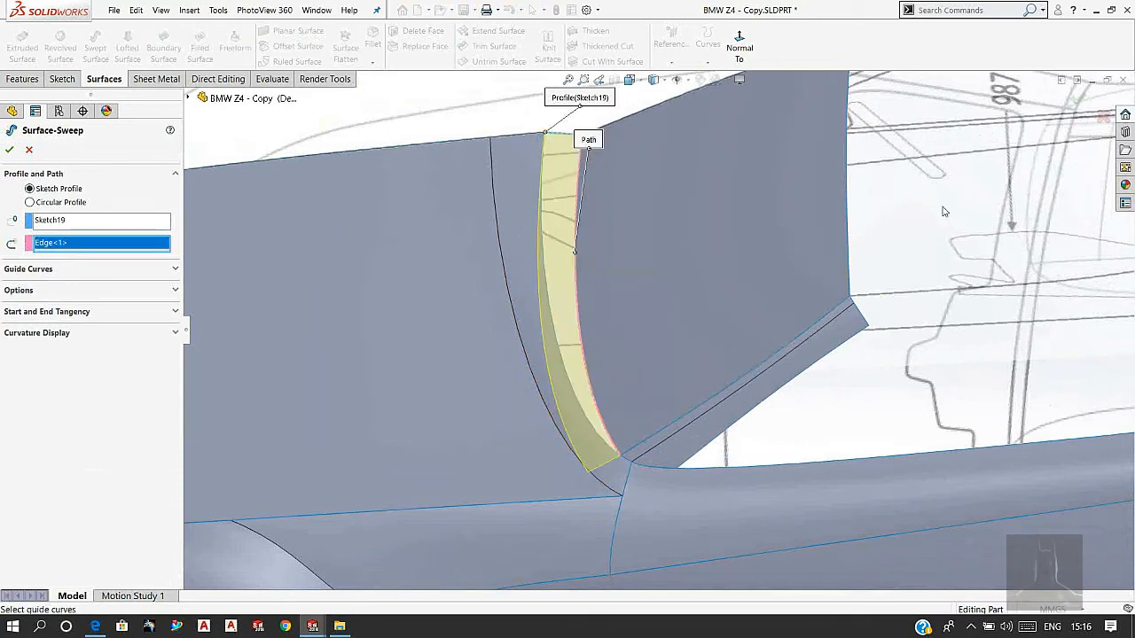
pyautogui.click(9, 151)
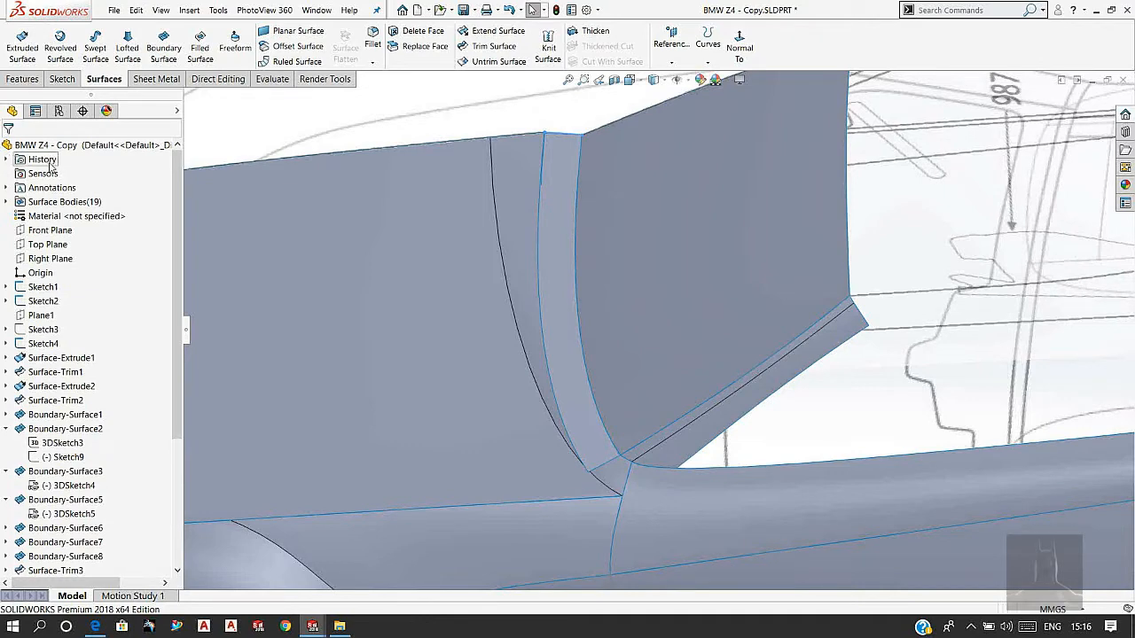
# Step: Start a sketch on the Top Plane and convert the hood's curved rear edge into it, using a wireframe display for the selection and restoring shading
pyautogui.click(62, 245)
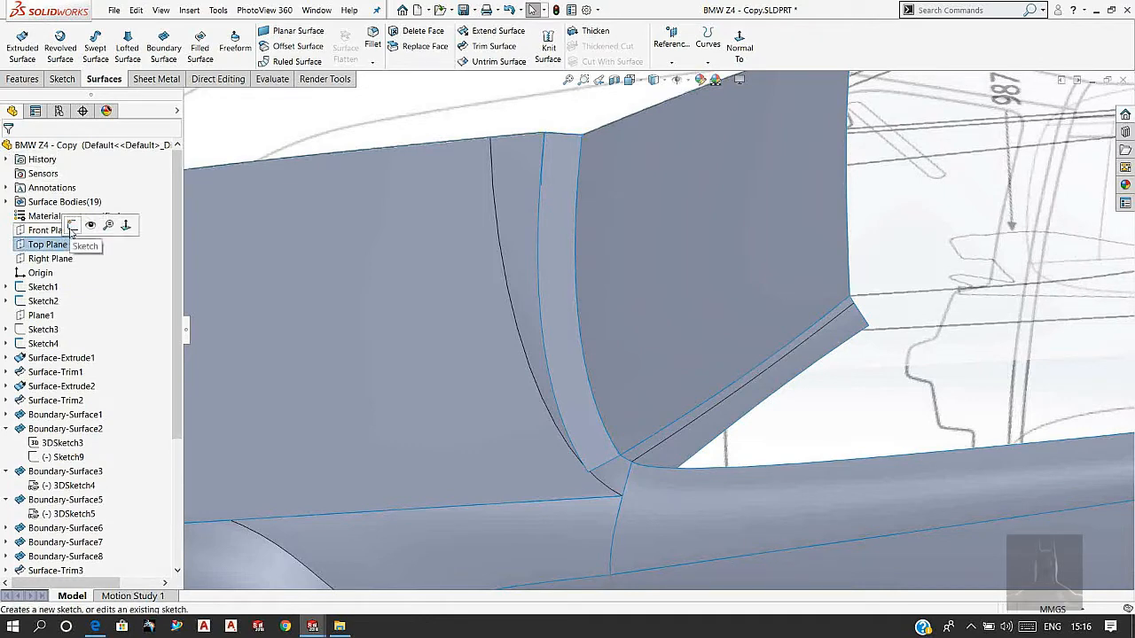
pyautogui.click(73, 227)
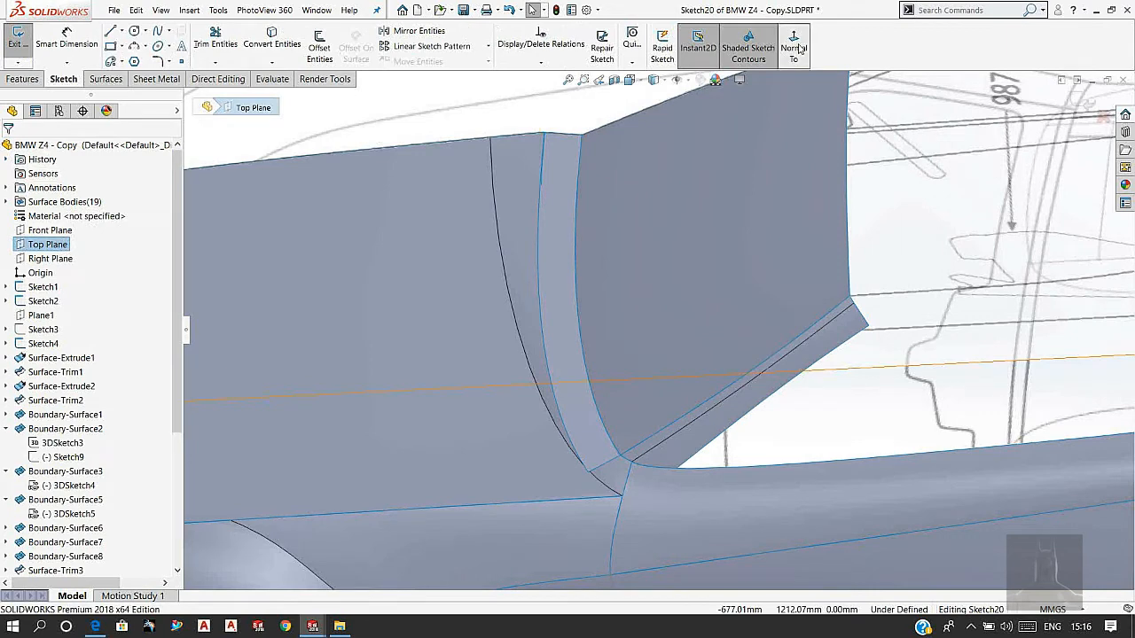
pyautogui.click(794, 49)
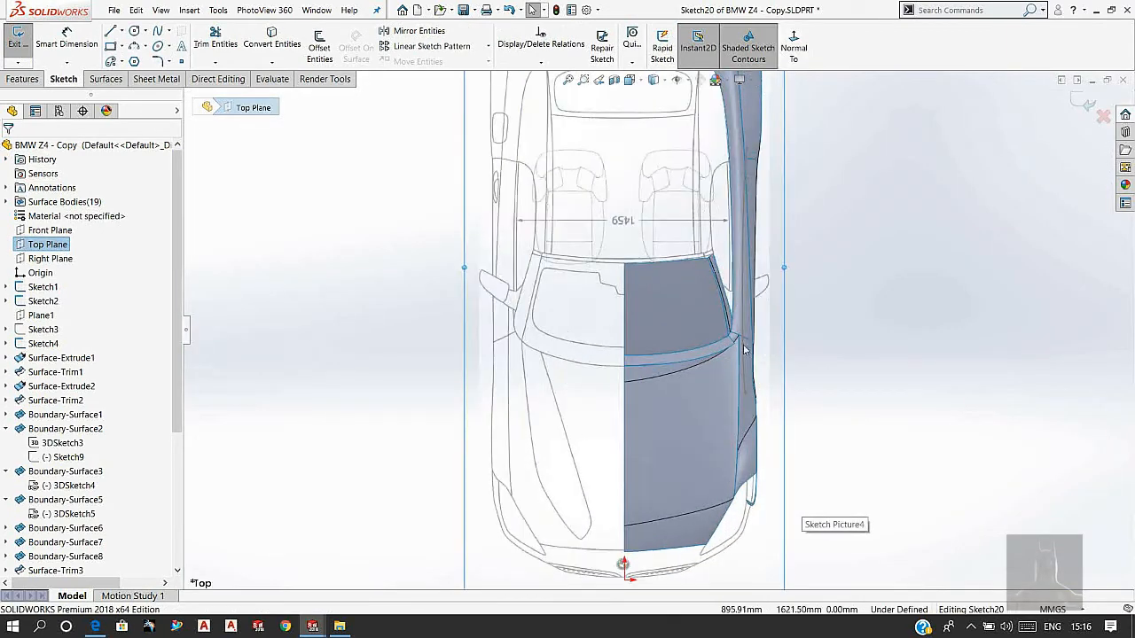
pyautogui.scroll(4, 745, 351)
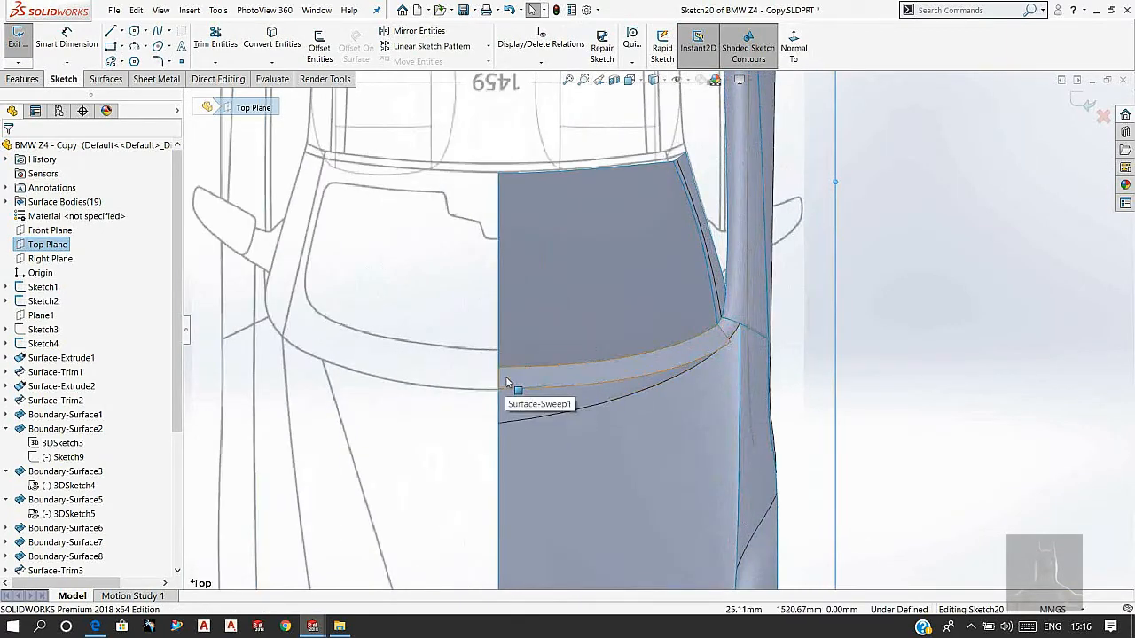
pyautogui.click(663, 81)
pyautogui.click(655, 163)
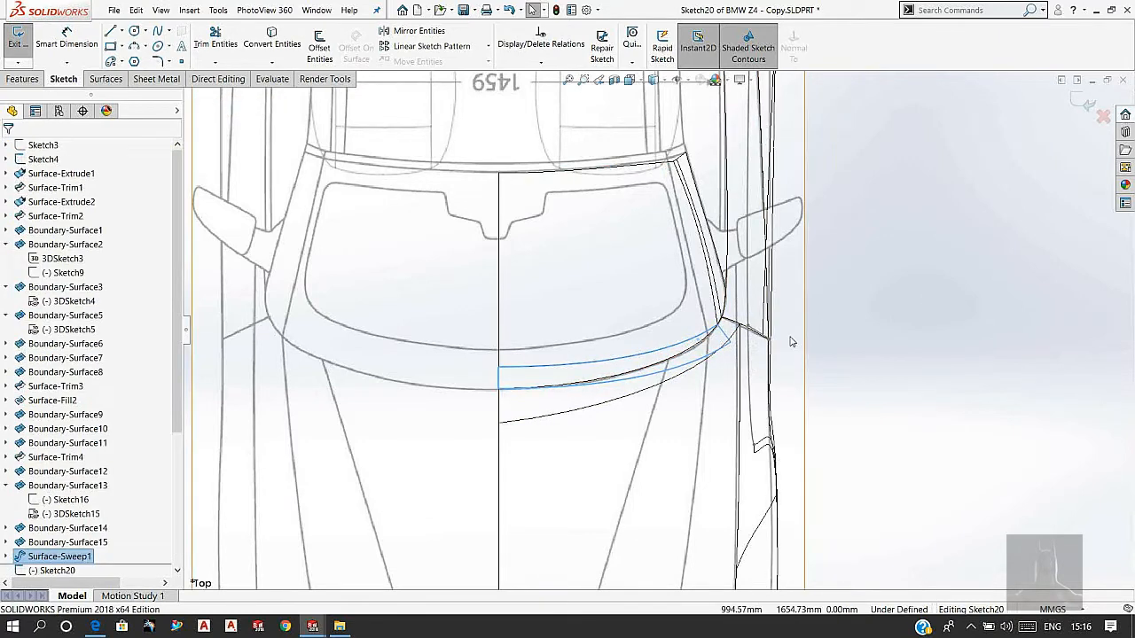
pyautogui.scroll(-3, 754, 341)
pyautogui.click(620, 365)
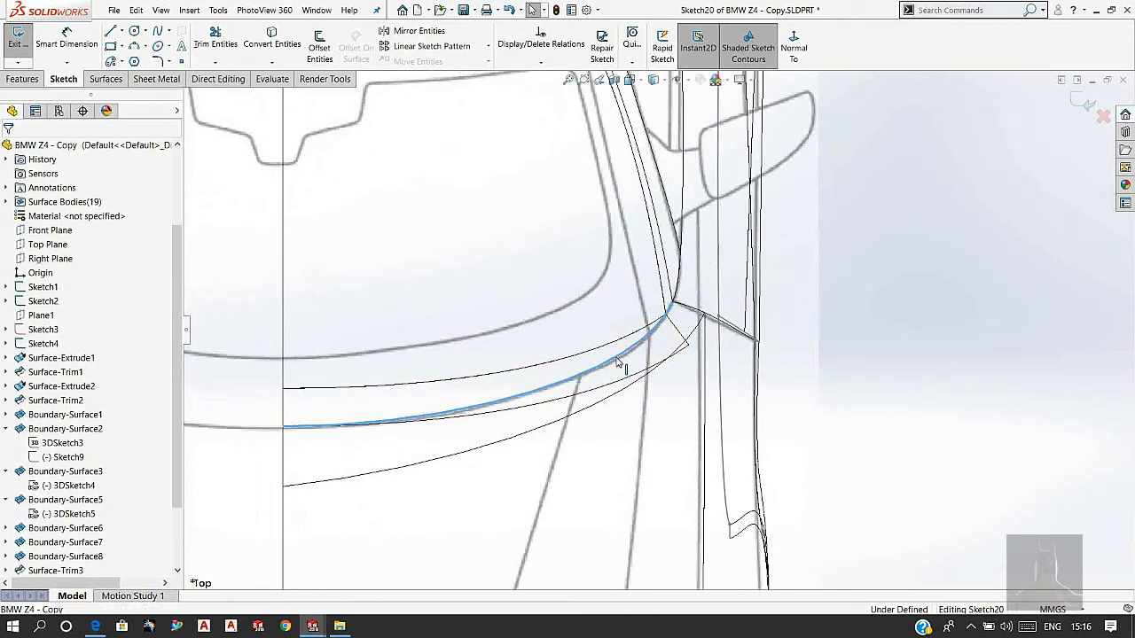
pyautogui.click(285, 45)
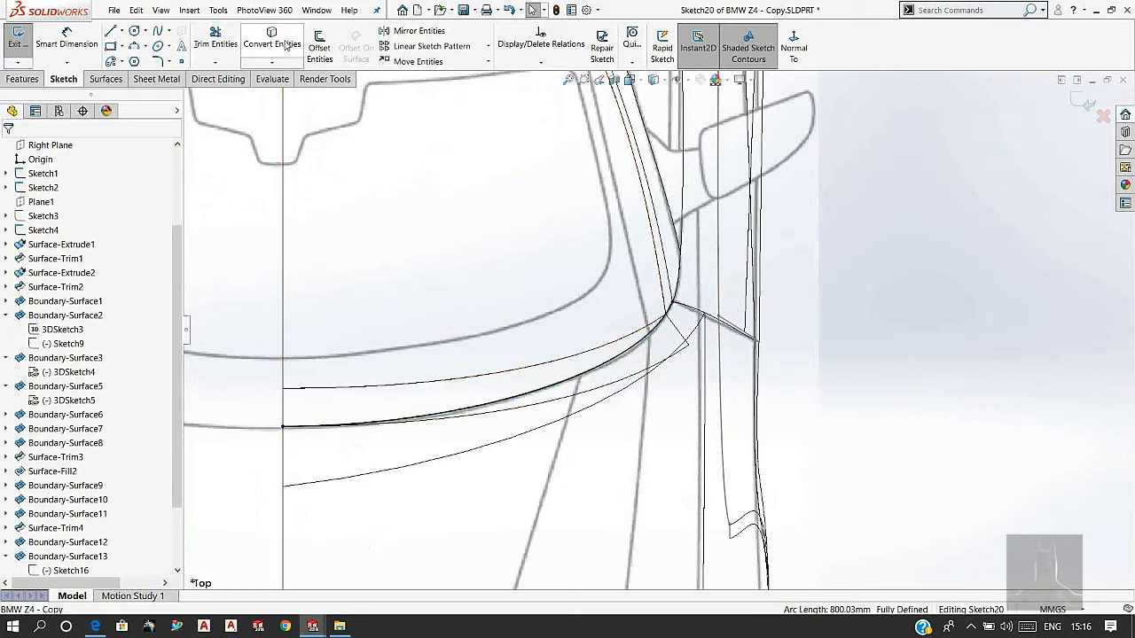
pyautogui.click(668, 79)
pyautogui.click(658, 99)
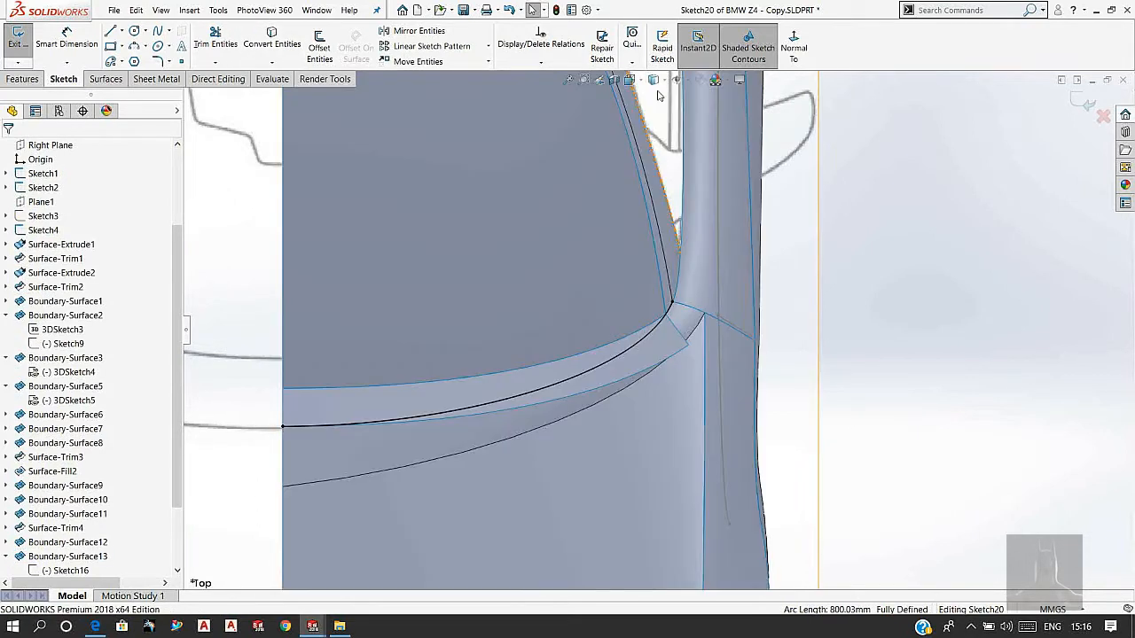
# Step: Trim the swept surface with the converted edge sketch, removing the portion that overlaps the hood
pyautogui.click(103, 79)
pyautogui.click(477, 46)
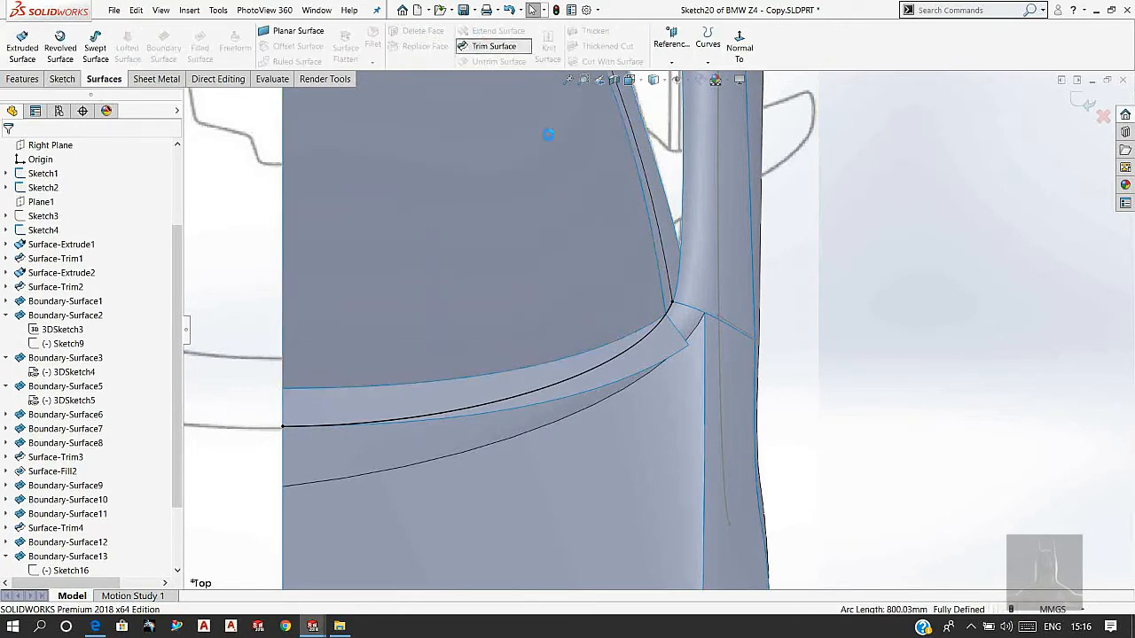
pyautogui.click(598, 376)
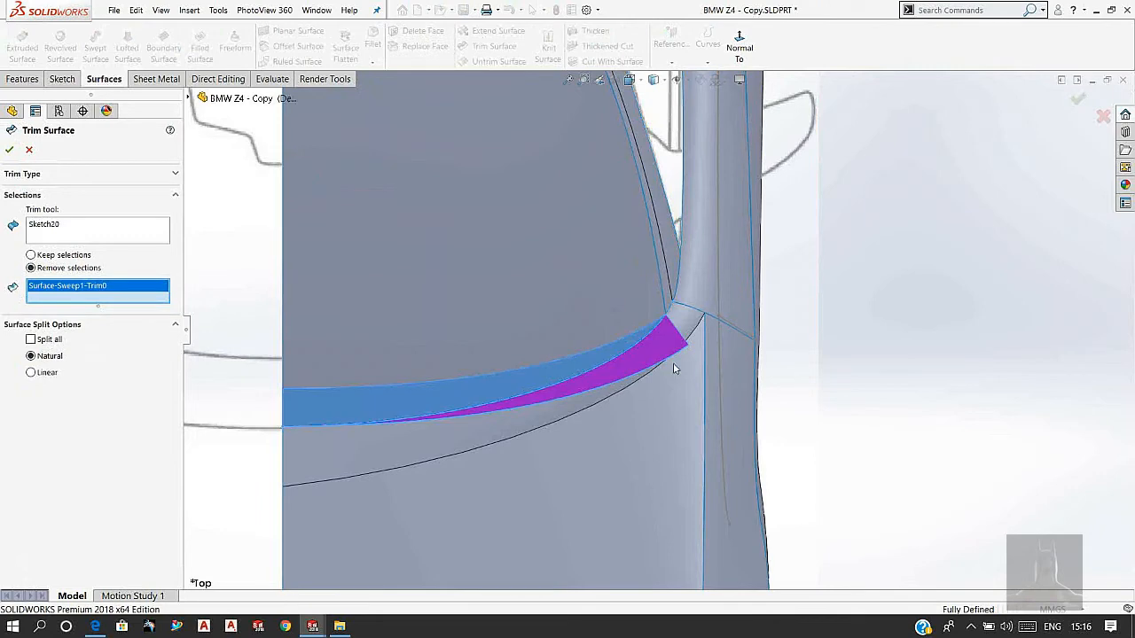
pyautogui.click(10, 151)
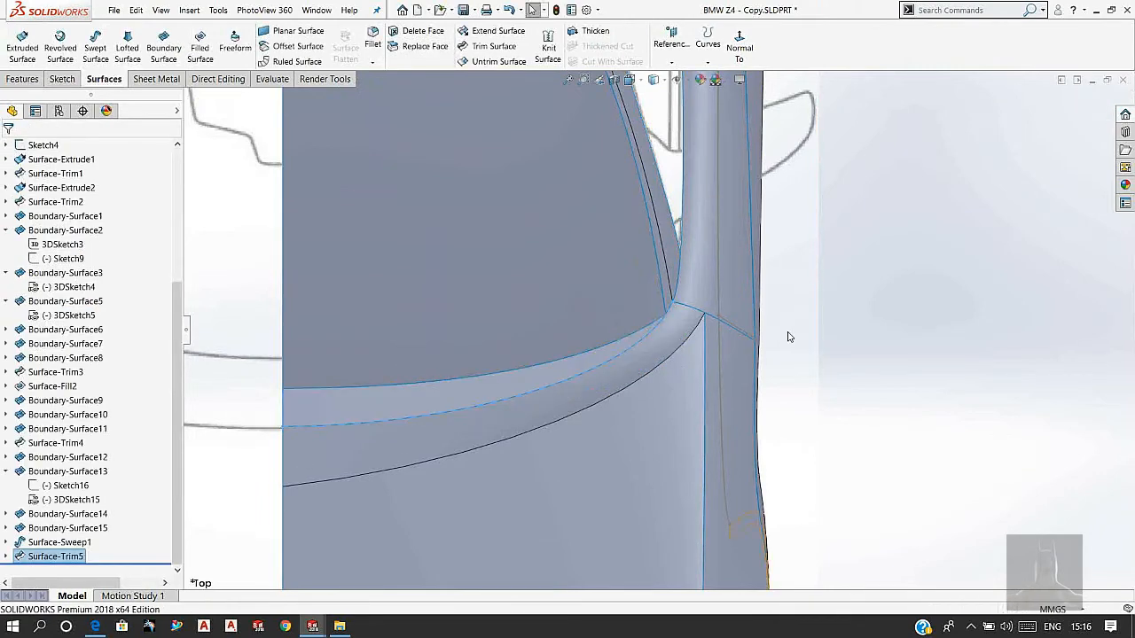
pyautogui.moveTo(798, 340); pyautogui.dragTo(477, 253, button='middle')
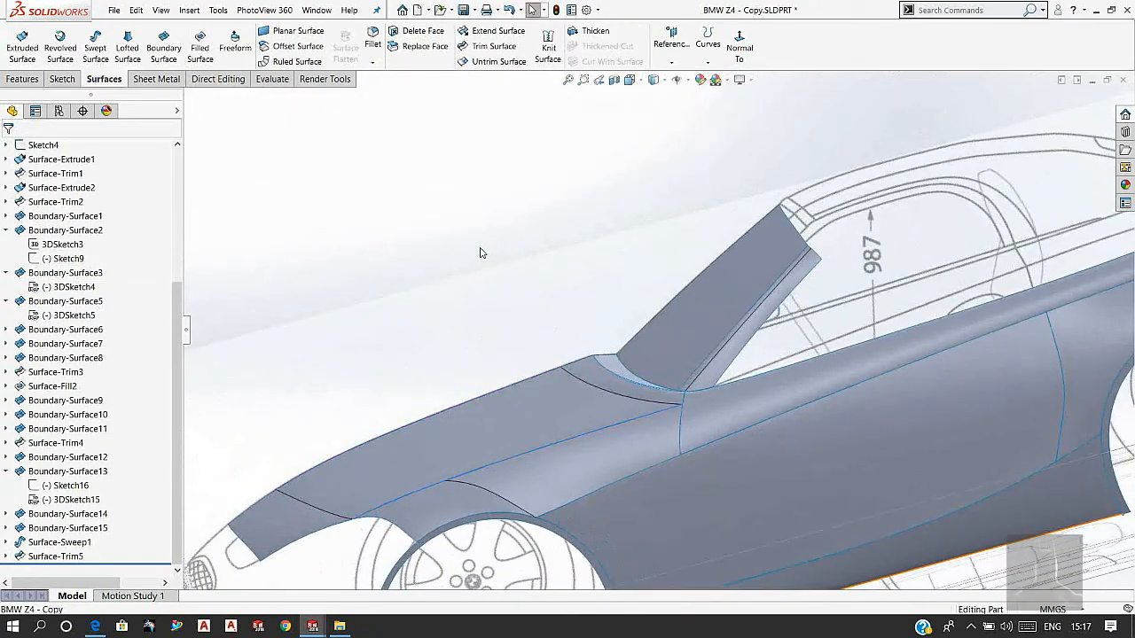